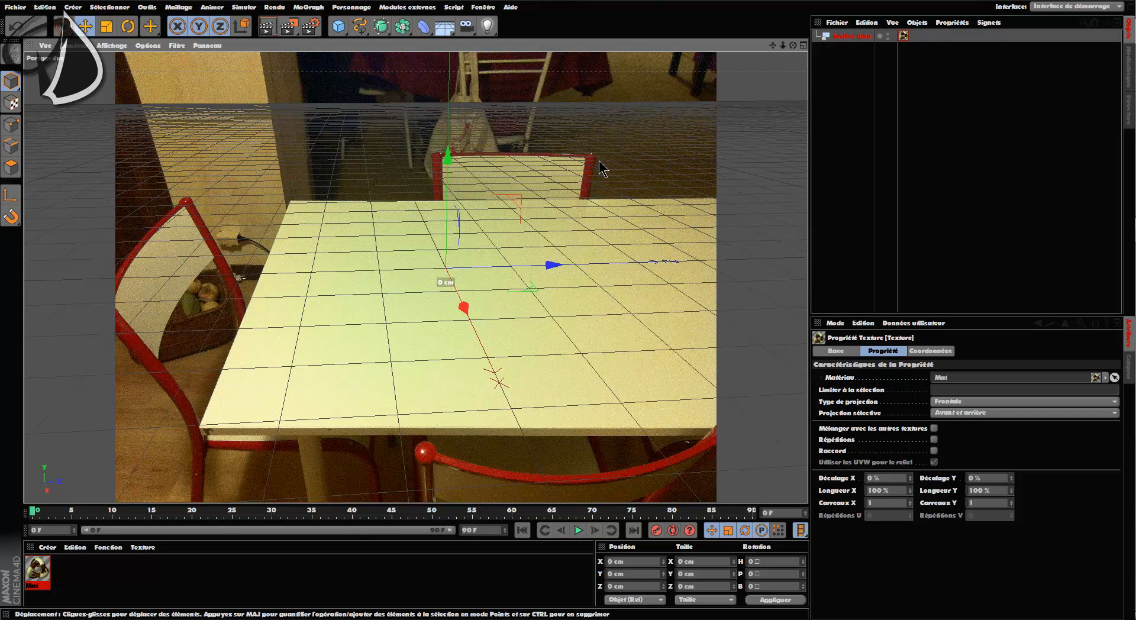
Orbit and move the perspective view so the grid lines roughly follow the table top's edges in the background photo.
{"action": "left_click_drag", "start_coordinate": [793, 45], "coordinate": [750, 55]}
{"action": "scroll", "coordinate": [474, 188], "scroll_direction": "down", "scroll_amount": 3}
{"action": "scroll", "coordinate": [506, 218], "scroll_direction": "up", "scroll_amount": 5}
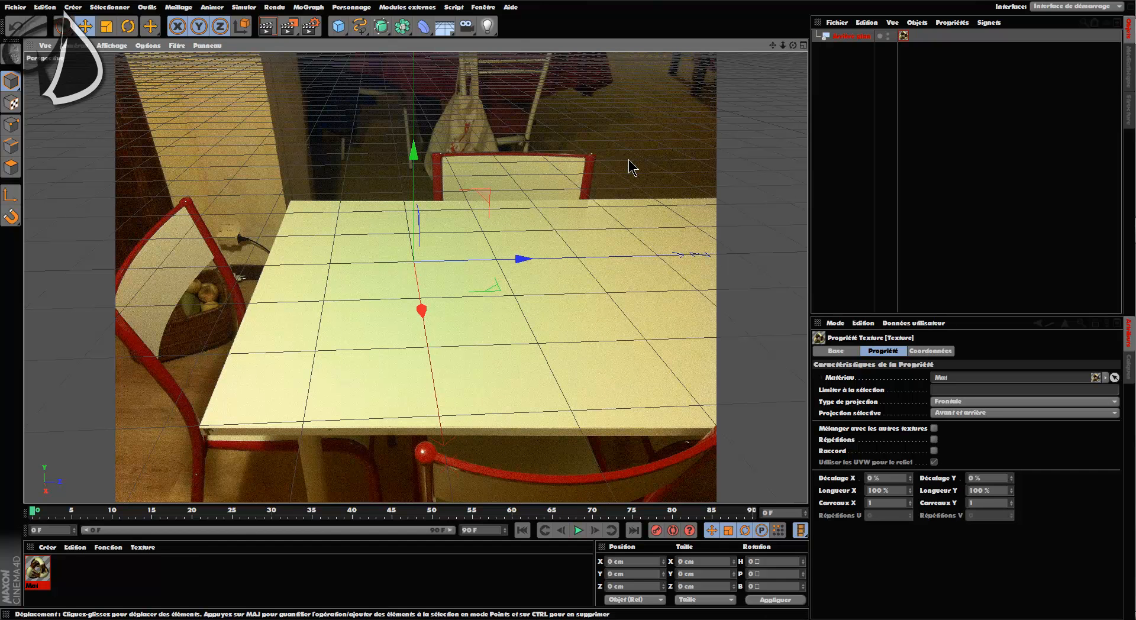
{"action": "left_click_drag", "start_coordinate": [792, 45], "coordinate": [787, 47]}
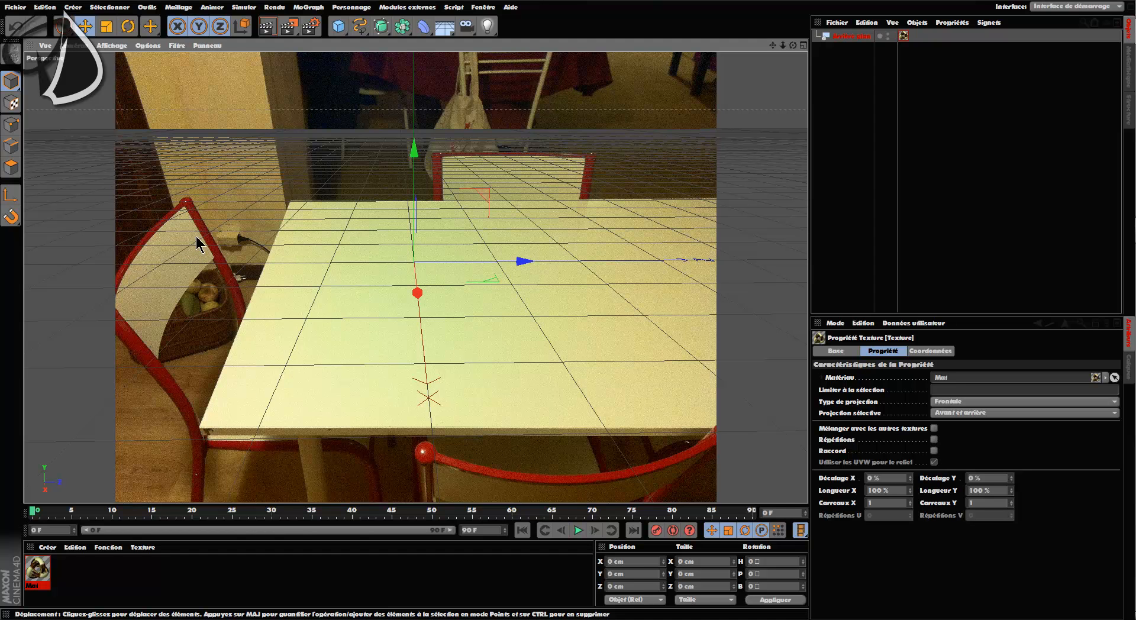
{"action": "middle_click_drag", "start_coordinate": [679, 126], "coordinate": [633, 146], "text": "alt"}
{"action": "mouse_move", "coordinate": [793, 46]}
{"action": "left_mouse_down"}
{"action": "mouse_move", "coordinate": [793, 67]}
{"action": "mouse_move", "coordinate": [776, 67]}
{"action": "mouse_move", "coordinate": [787, 58]}
{"action": "left_mouse_up"}
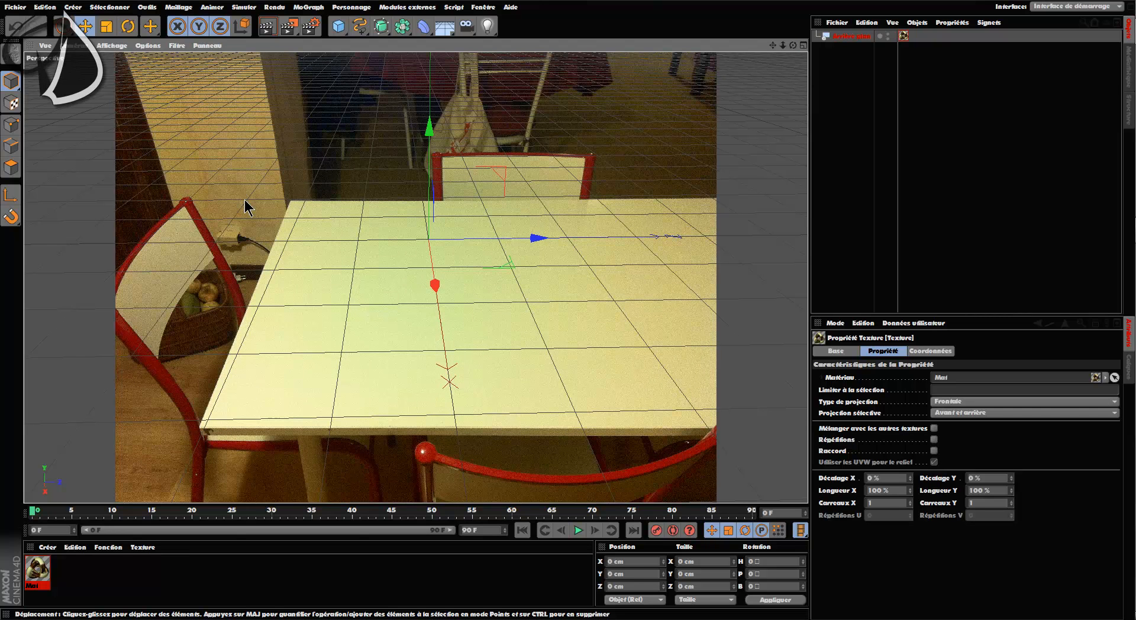
{"action": "left_click_drag", "start_coordinate": [792, 45], "coordinate": [798, 44]}
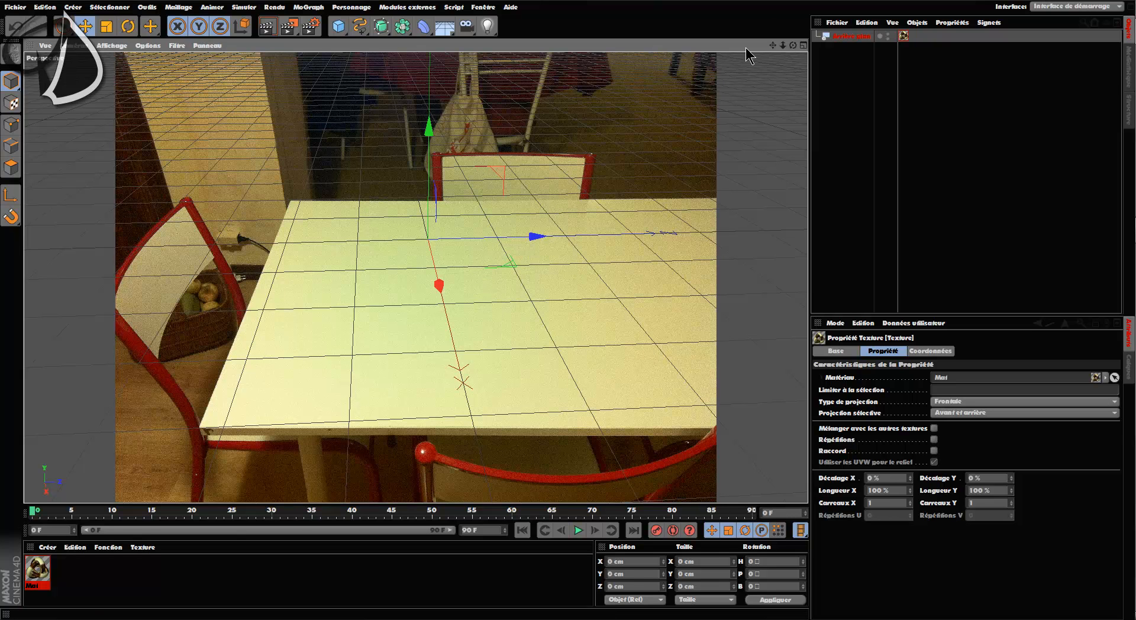
{"action": "left_click_drag", "start_coordinate": [773, 45], "coordinate": [761, 45]}
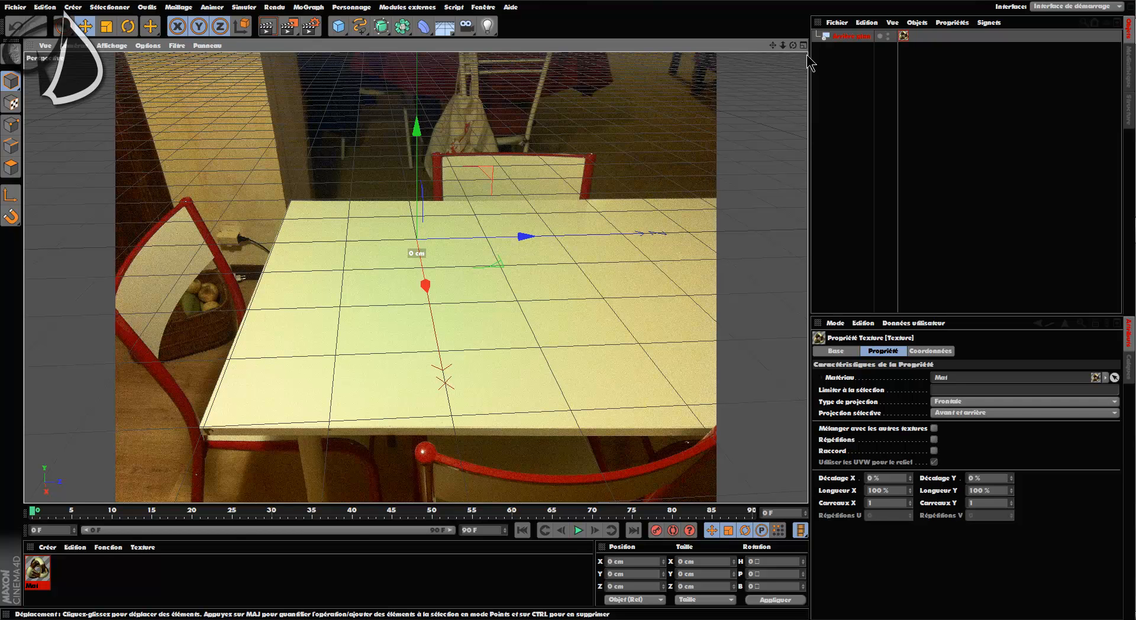
{"action": "mouse_move", "coordinate": [793, 47]}
{"action": "left_mouse_down"}
{"action": "mouse_move", "coordinate": [782, 53]}
{"action": "mouse_move", "coordinate": [793, 47]}
{"action": "left_mouse_up"}
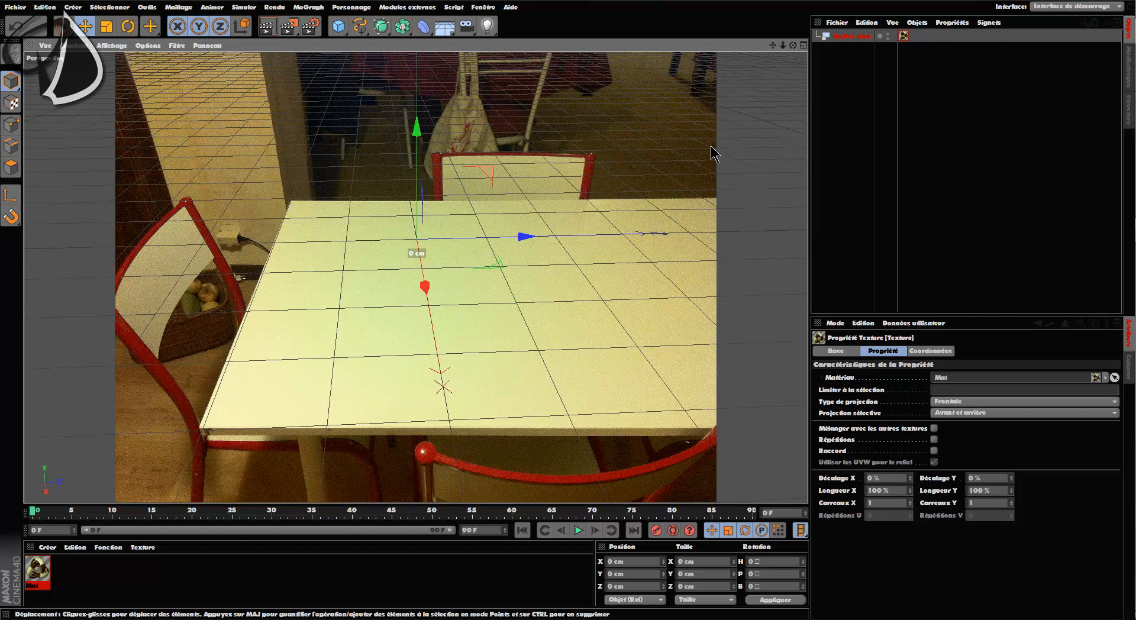
{"action": "left_click_drag", "start_coordinate": [772, 45], "coordinate": [773, 45]}
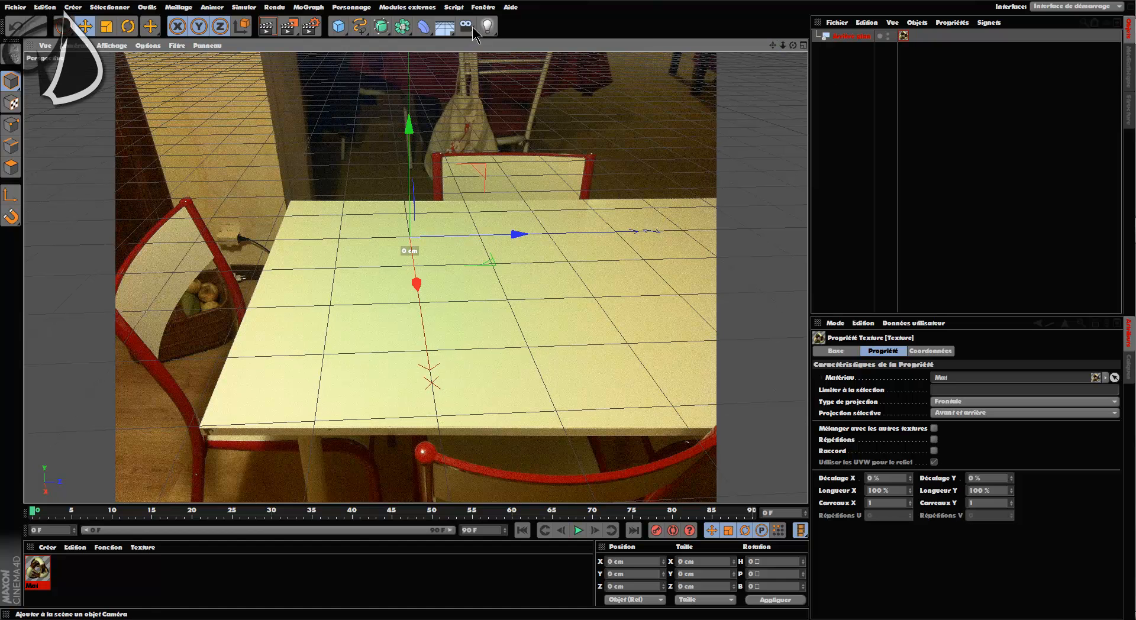
{"action": "left_click", "coordinate": [447, 29]}
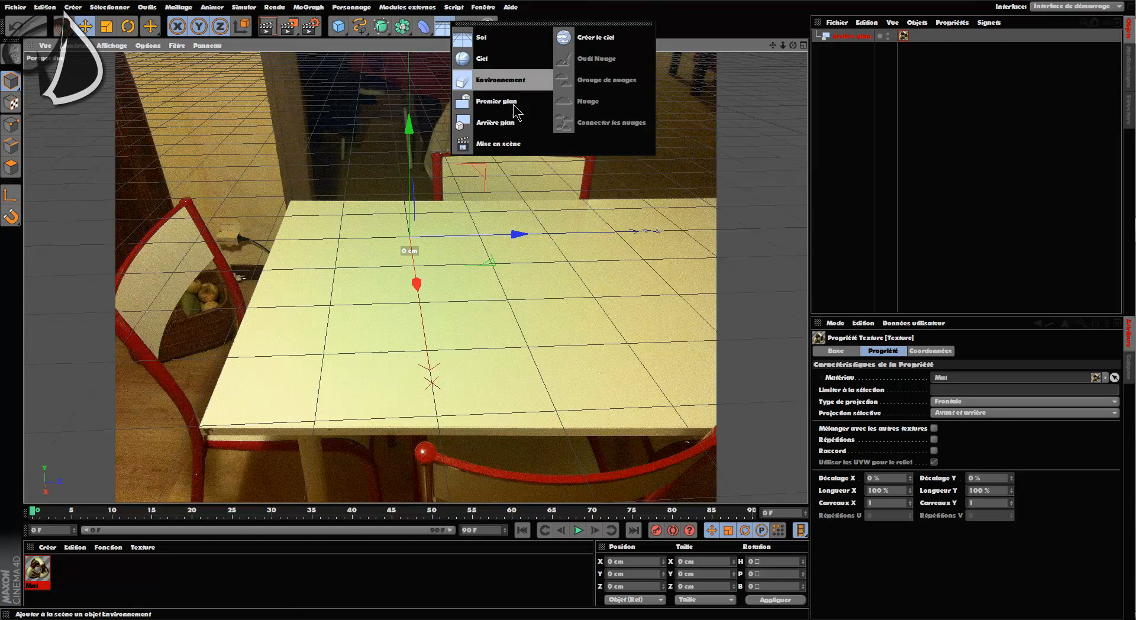
{"action": "left_click", "coordinate": [503, 121]}
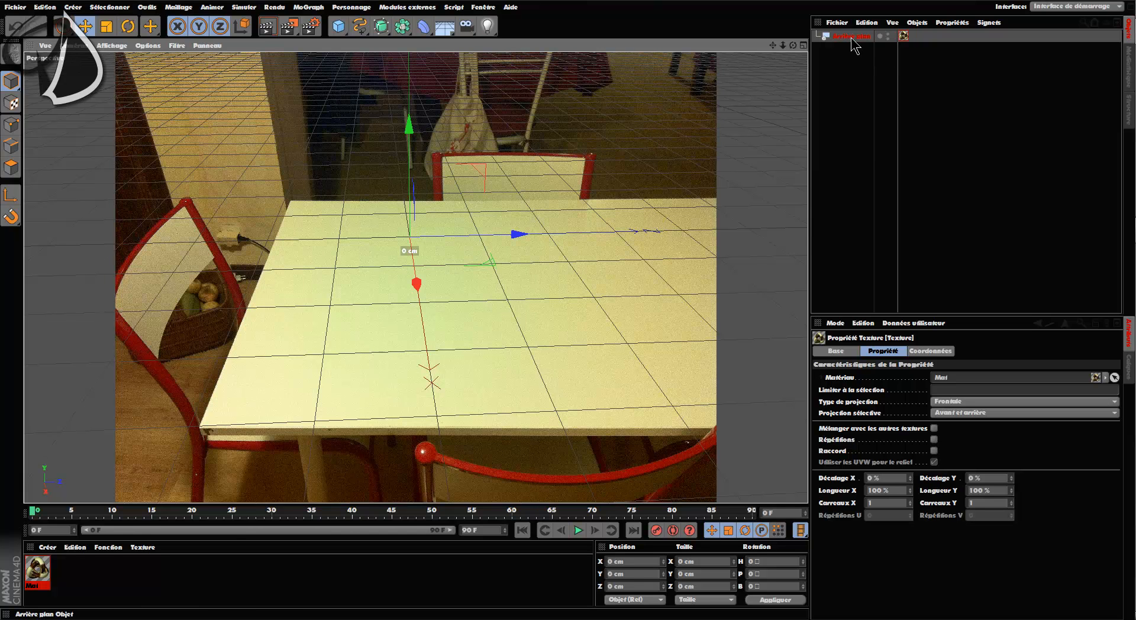
{"action": "double_click", "coordinate": [73, 567]}
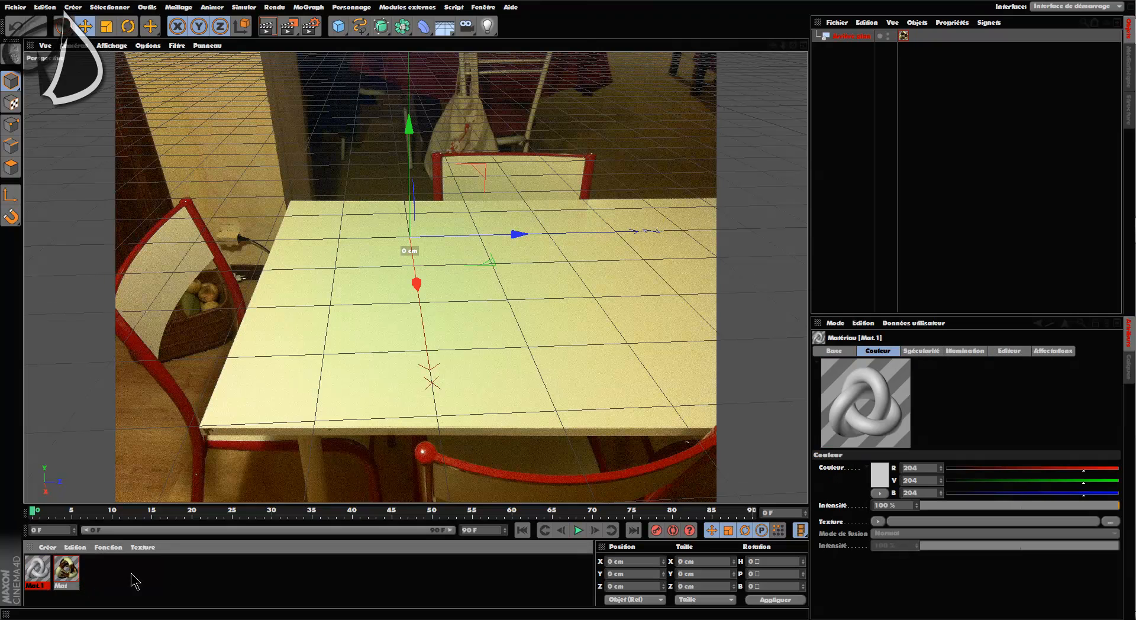
{"action": "double_click", "coordinate": [39, 568]}
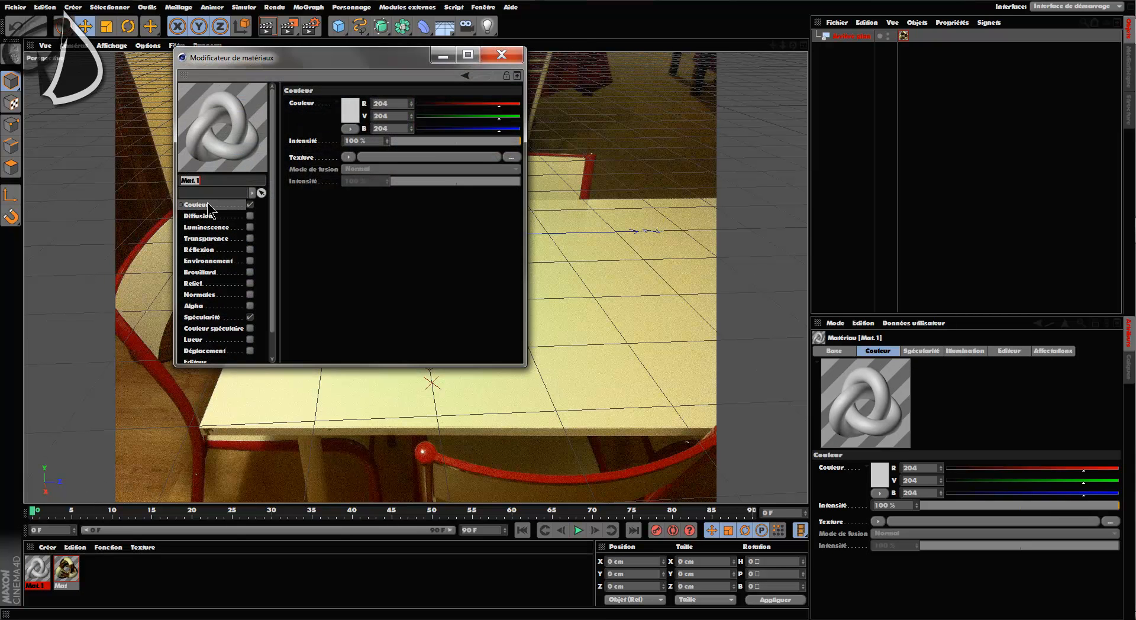
{"action": "left_click", "coordinate": [349, 156]}
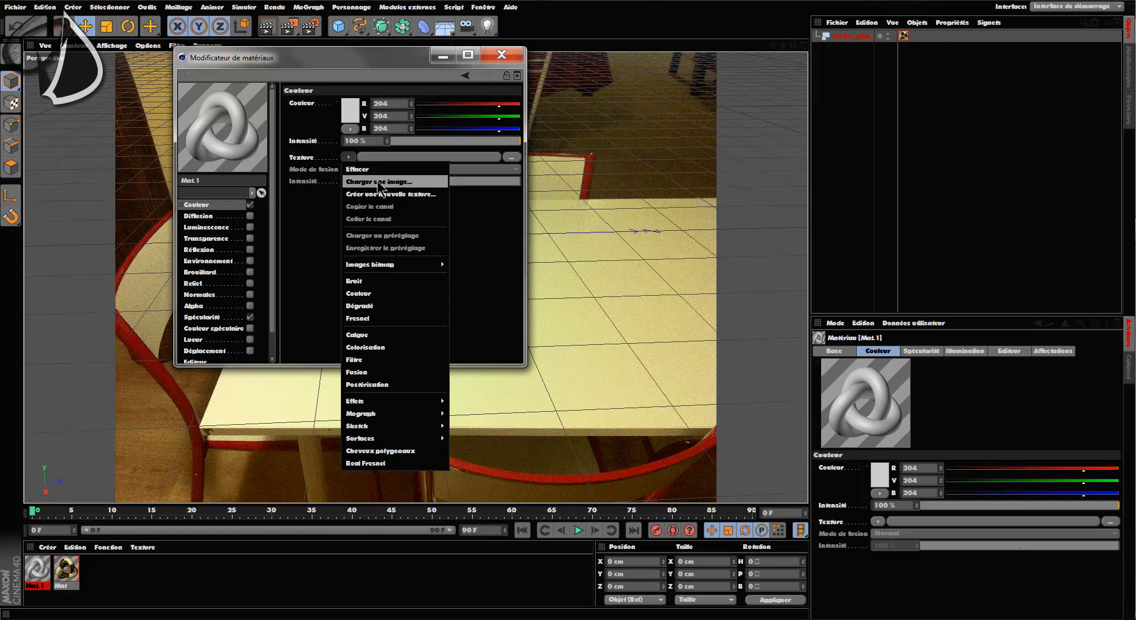
{"action": "left_click", "coordinate": [308, 244]}
{"action": "left_click", "coordinate": [512, 60]}
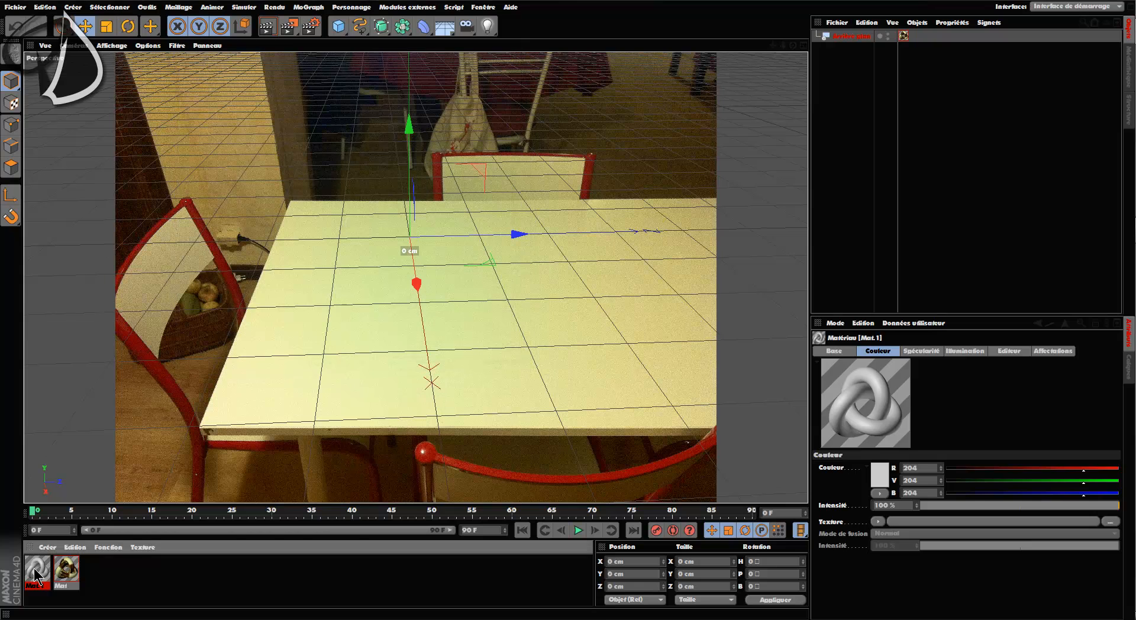
{"action": "key", "text": "Delete"}
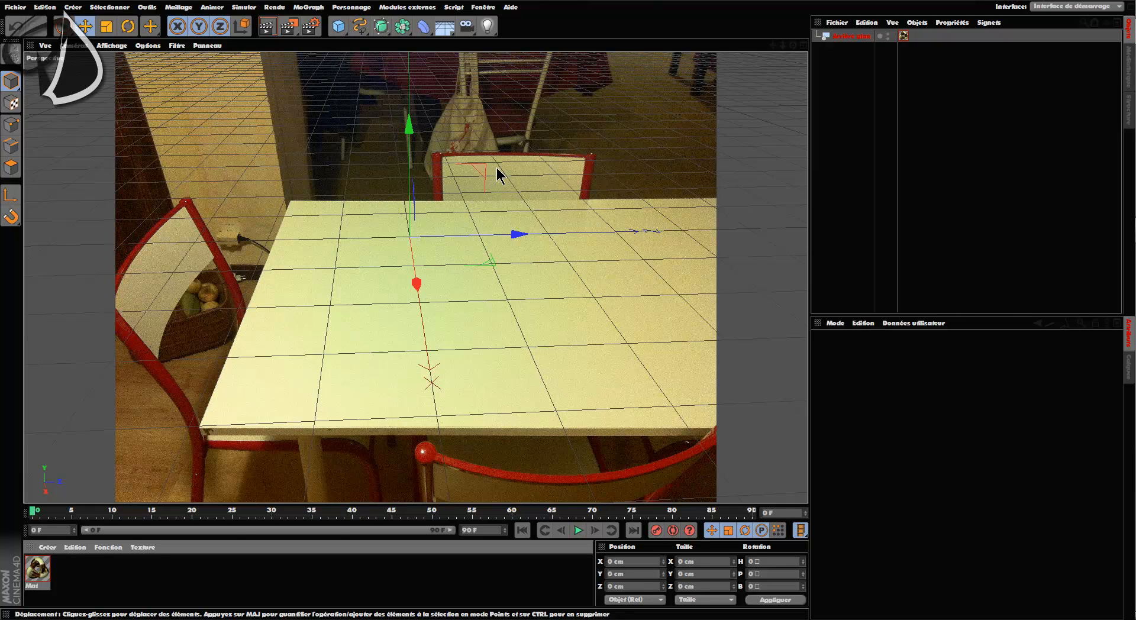
Toggle the specularity channel of the Mat background material on and off again.
{"action": "double_click", "coordinate": [37, 569]}
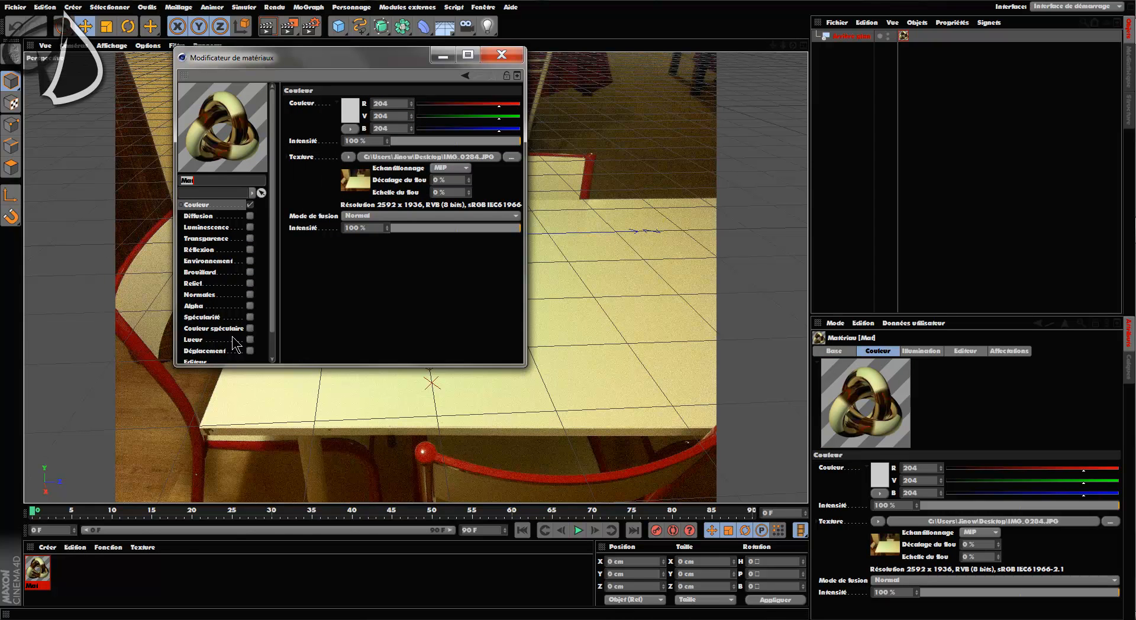
{"action": "left_click", "coordinate": [249, 317]}
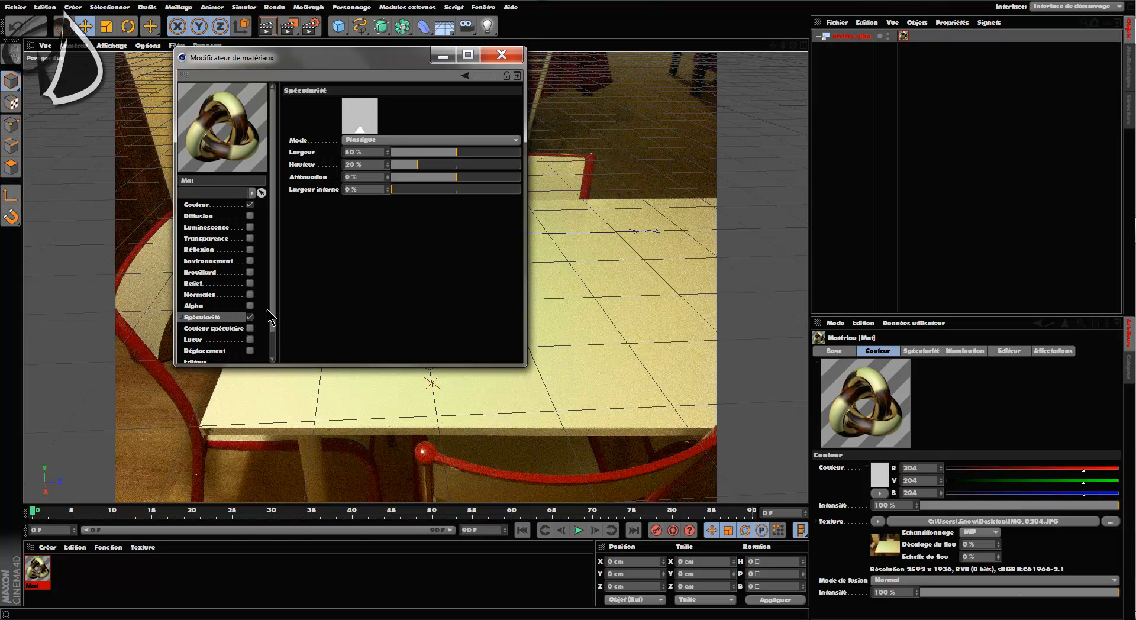
{"action": "left_click", "coordinate": [250, 318]}
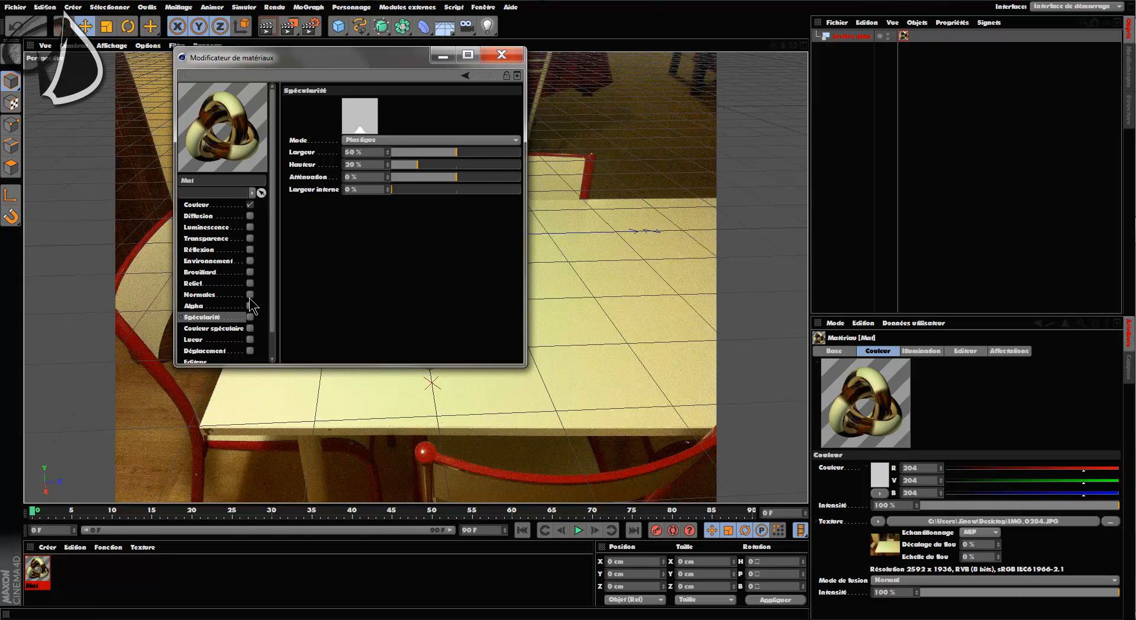
{"action": "left_click", "coordinate": [495, 52]}
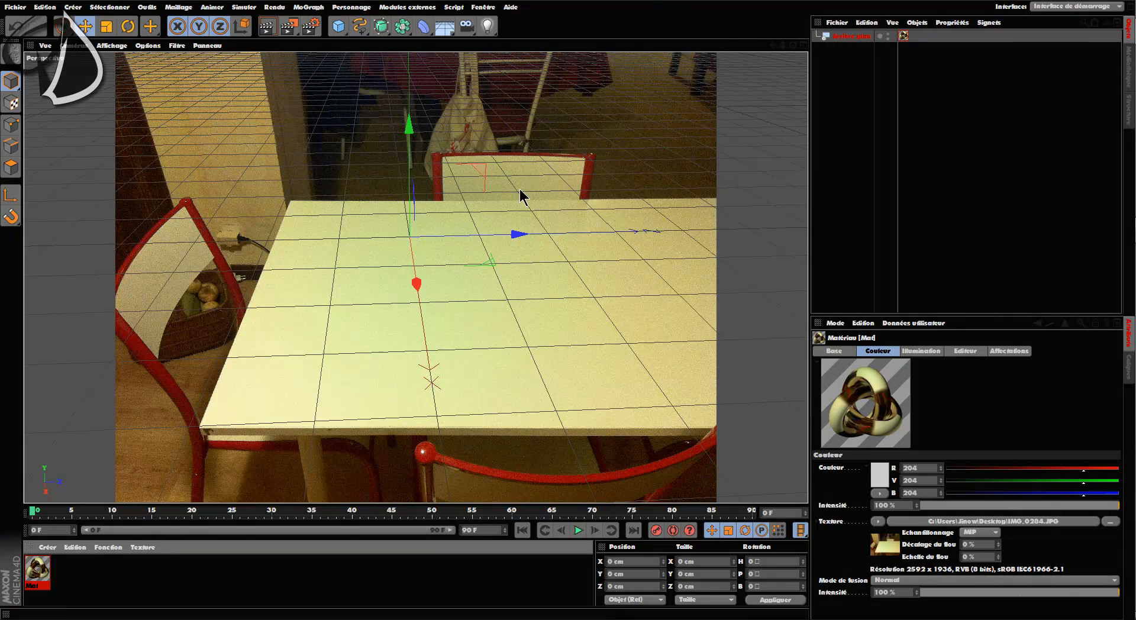
Zoom the view out and bring the grid origin close to the table's far-left corner.
{"action": "left_click_drag", "start_coordinate": [773, 45], "coordinate": [709, 25]}
{"action": "scroll", "coordinate": [712, 111], "scroll_direction": "down", "scroll_amount": 3}
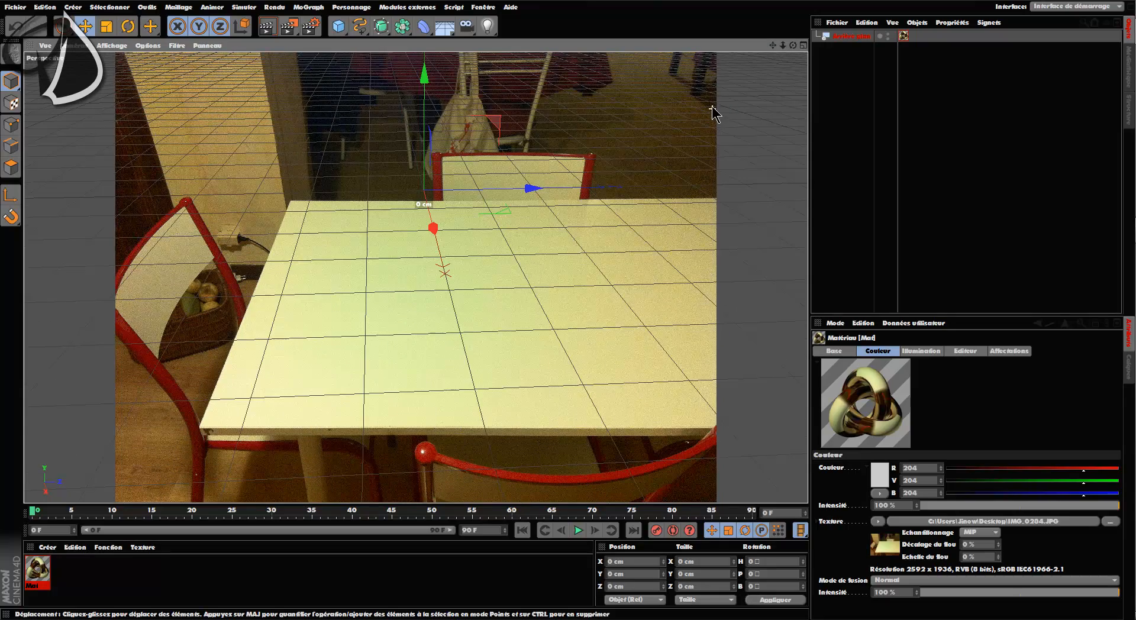
{"action": "left_click_drag", "start_coordinate": [773, 45], "coordinate": [615, 60]}
{"action": "scroll", "coordinate": [713, 111], "scroll_direction": "down", "scroll_amount": 2}
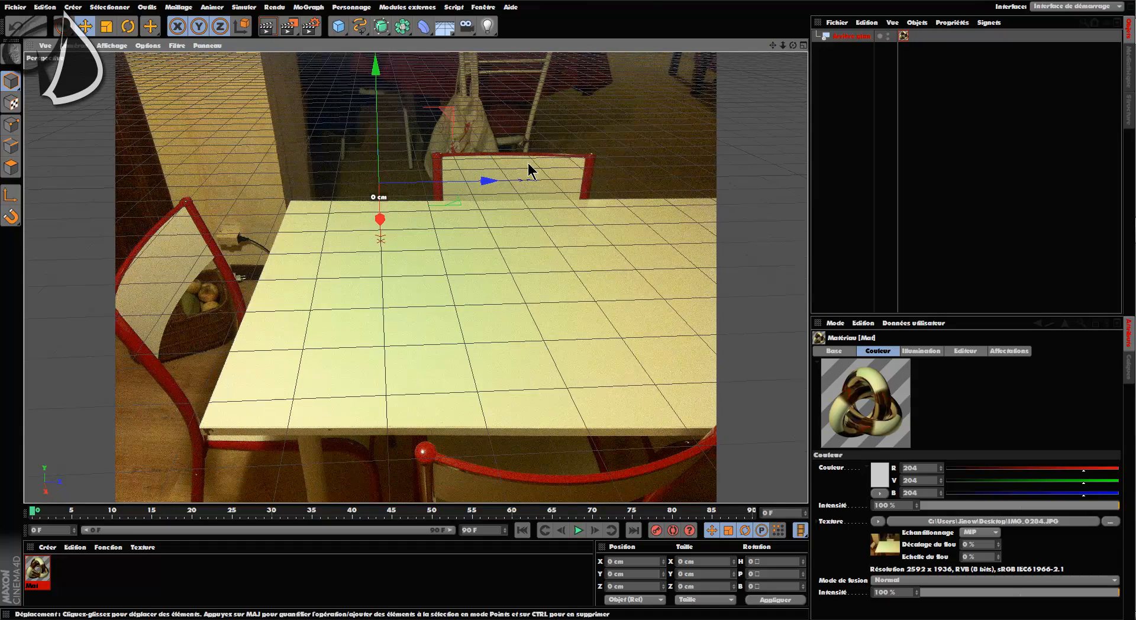
{"action": "scroll", "coordinate": [528, 162], "scroll_direction": "down", "scroll_amount": 1}
{"action": "left_click_drag", "start_coordinate": [773, 45], "coordinate": [662, 88]}
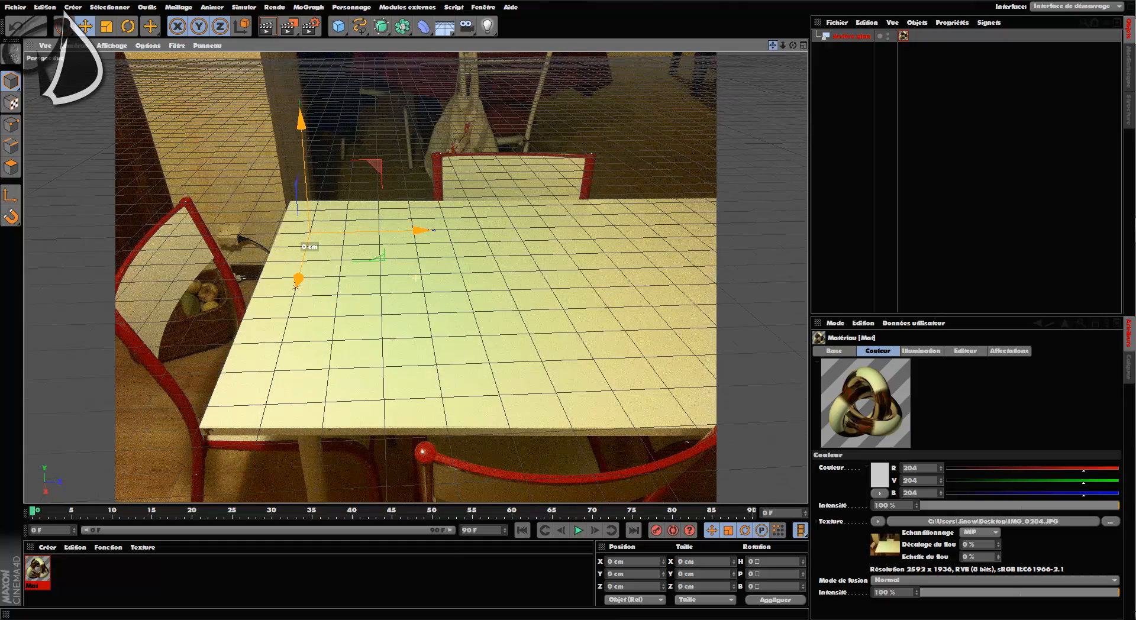
{"action": "mouse_move", "coordinate": [792, 45]}
{"action": "left_mouse_down"}
{"action": "mouse_move", "coordinate": [793, 34]}
{"action": "mouse_move", "coordinate": [798, 49]}
{"action": "left_mouse_up"}
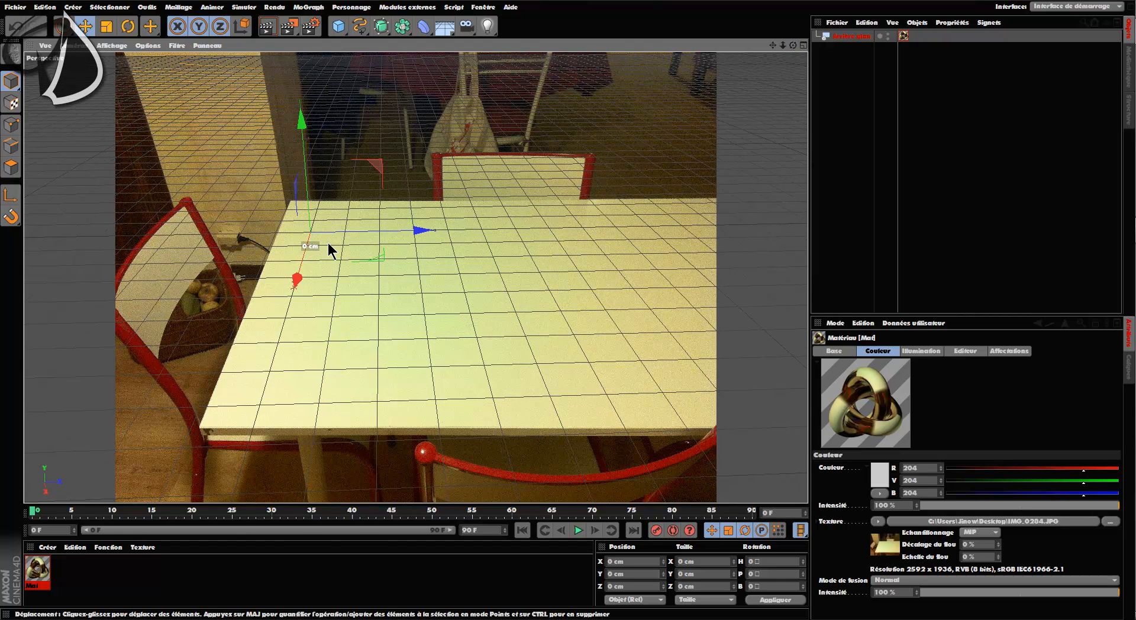
Place the grid origin on the table's far-left corner with its X axis along the table's left edge.
{"action": "left_click_drag", "start_coordinate": [772, 45], "coordinate": [748, 4]}
{"action": "left_click_drag", "start_coordinate": [793, 45], "coordinate": [767, 45]}
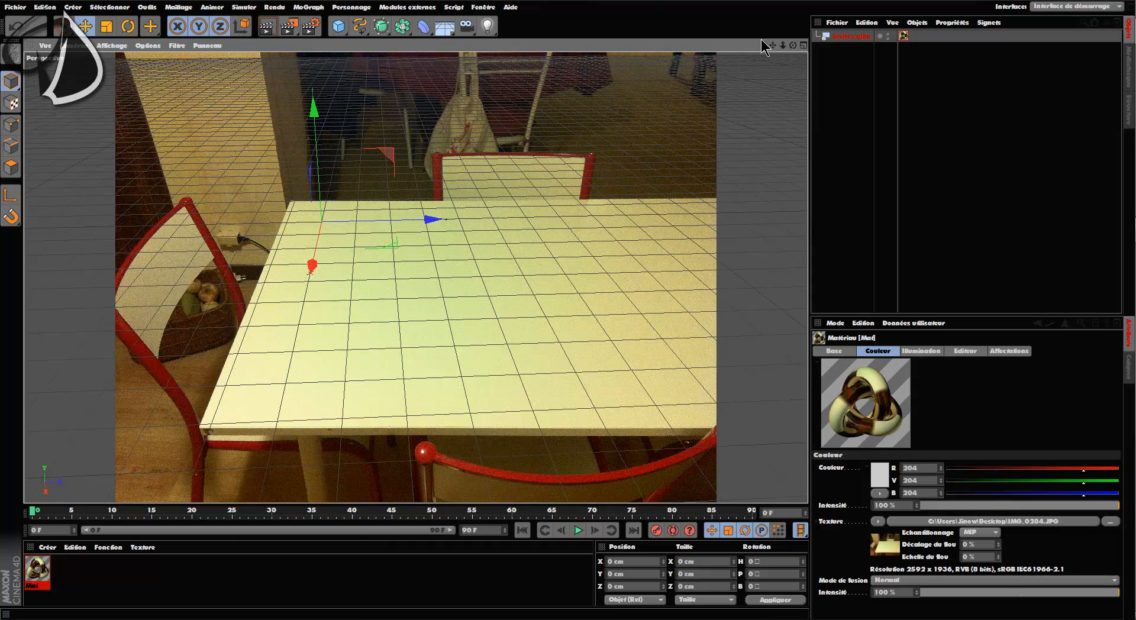
{"action": "left_click_drag", "start_coordinate": [773, 45], "coordinate": [726, 26]}
{"action": "left_click_drag", "start_coordinate": [794, 46], "coordinate": [791, 50]}
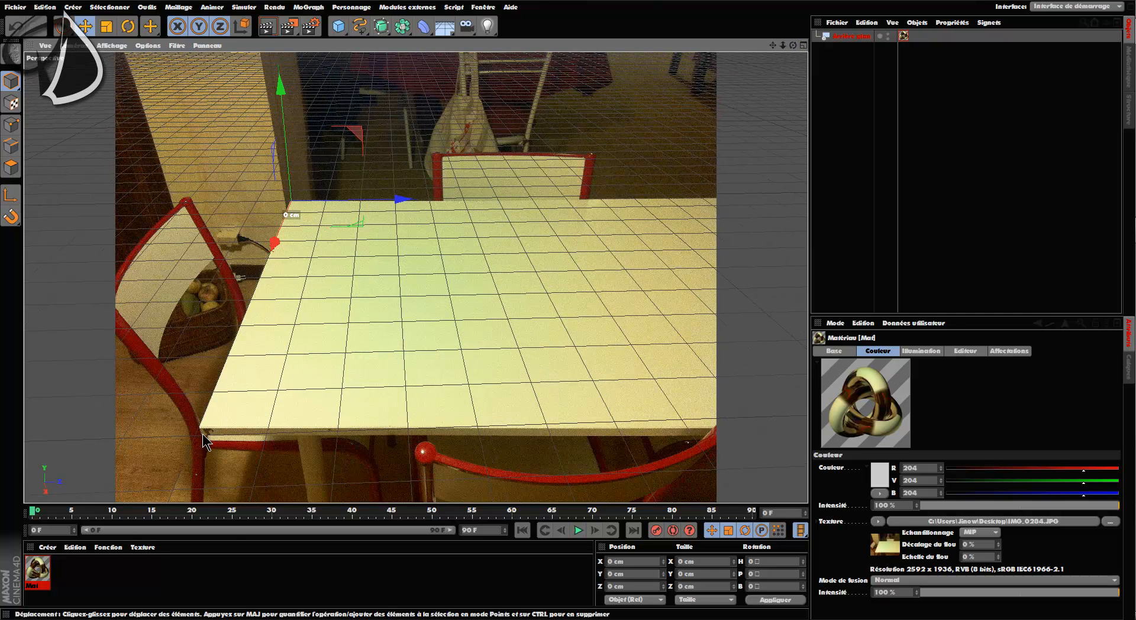
Make the grid finer over the table and realign its lines with the table's edges.
{"action": "scroll", "coordinate": [452, 293], "scroll_direction": "down", "scroll_amount": 3}
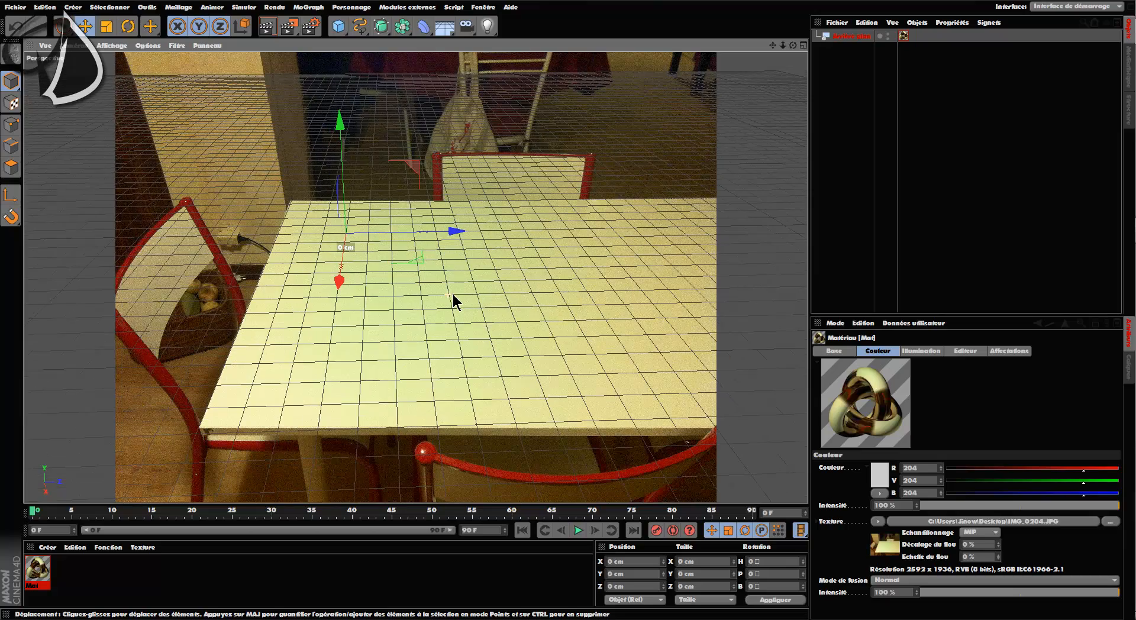
{"action": "left_click_drag", "start_coordinate": [773, 45], "coordinate": [664, 226]}
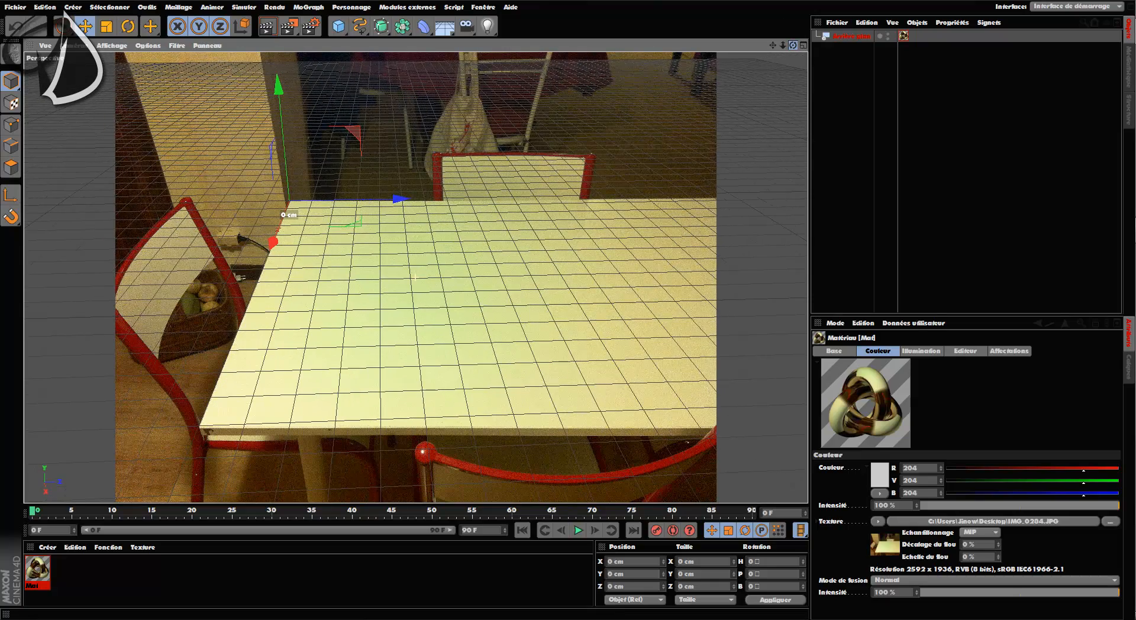
{"action": "left_click_drag", "start_coordinate": [793, 45], "coordinate": [786, 52]}
{"action": "scroll", "coordinate": [592, 160], "scroll_direction": "up", "scroll_amount": 2}
{"action": "scroll", "coordinate": [614, 185], "scroll_direction": "down", "scroll_amount": 1}
{"action": "scroll", "coordinate": [443, 286], "scroll_direction": "up", "scroll_amount": 4}
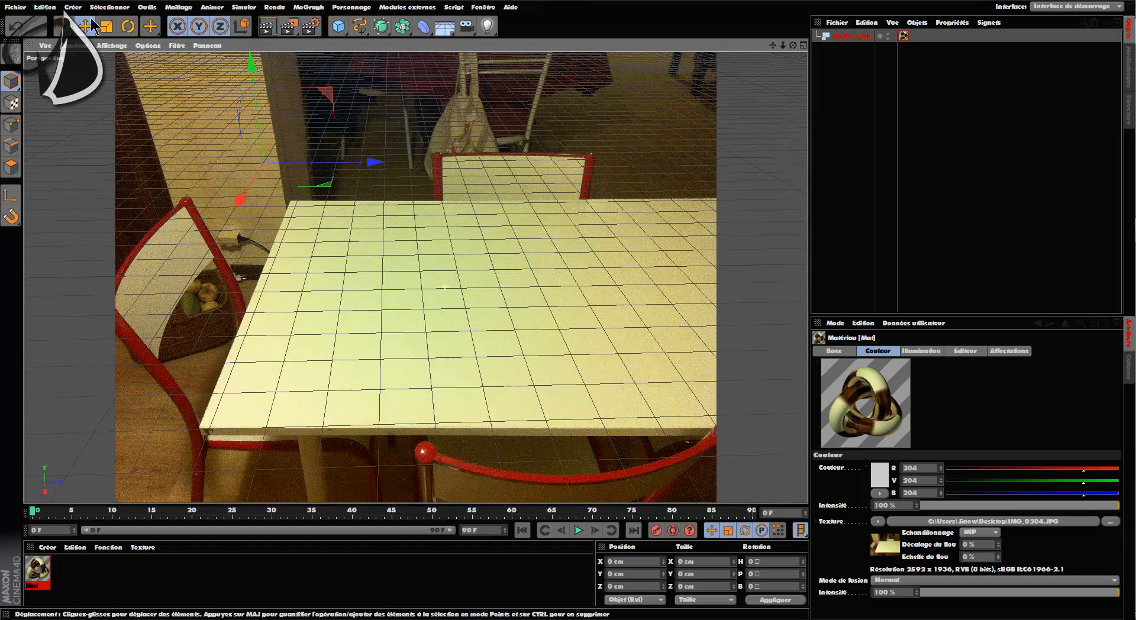
Switch to the test3d.c4d scene to examine its alignment with the table photo, and return to Sans titre 3.
{"action": "left_click", "coordinate": [17, 8]}
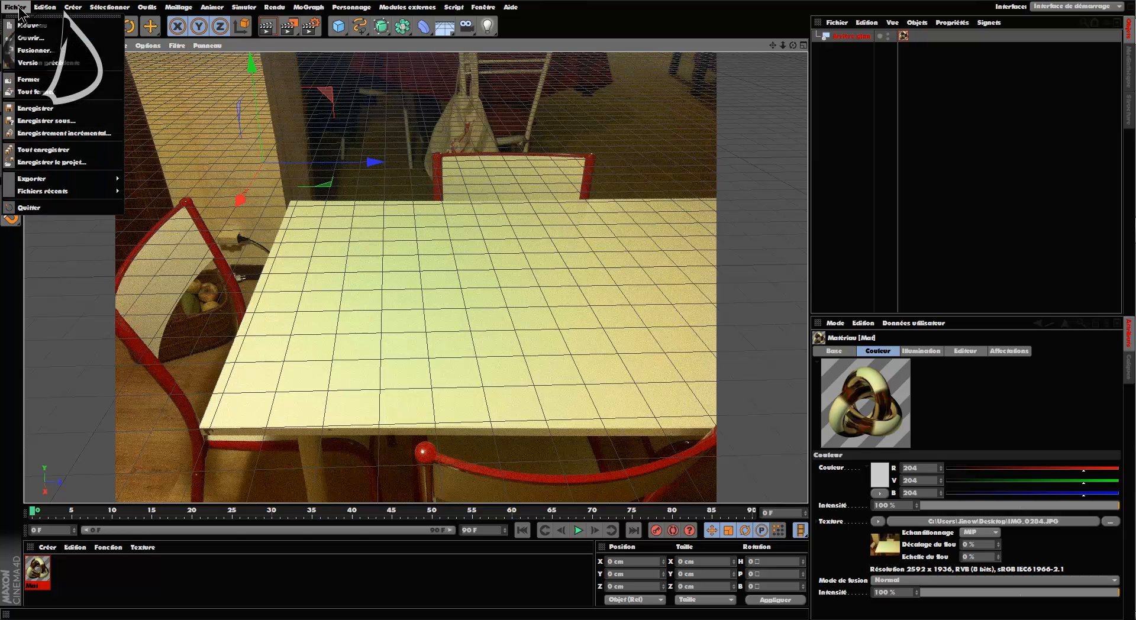
{"action": "mouse_move", "coordinate": [489, 14]}
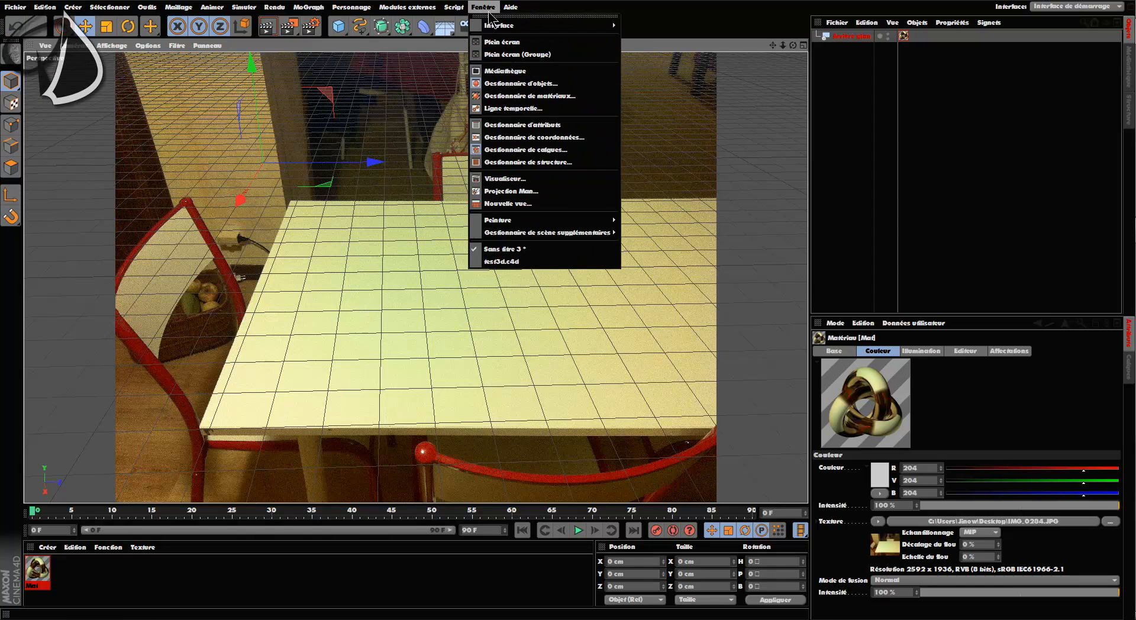
{"action": "left_click", "coordinate": [522, 262]}
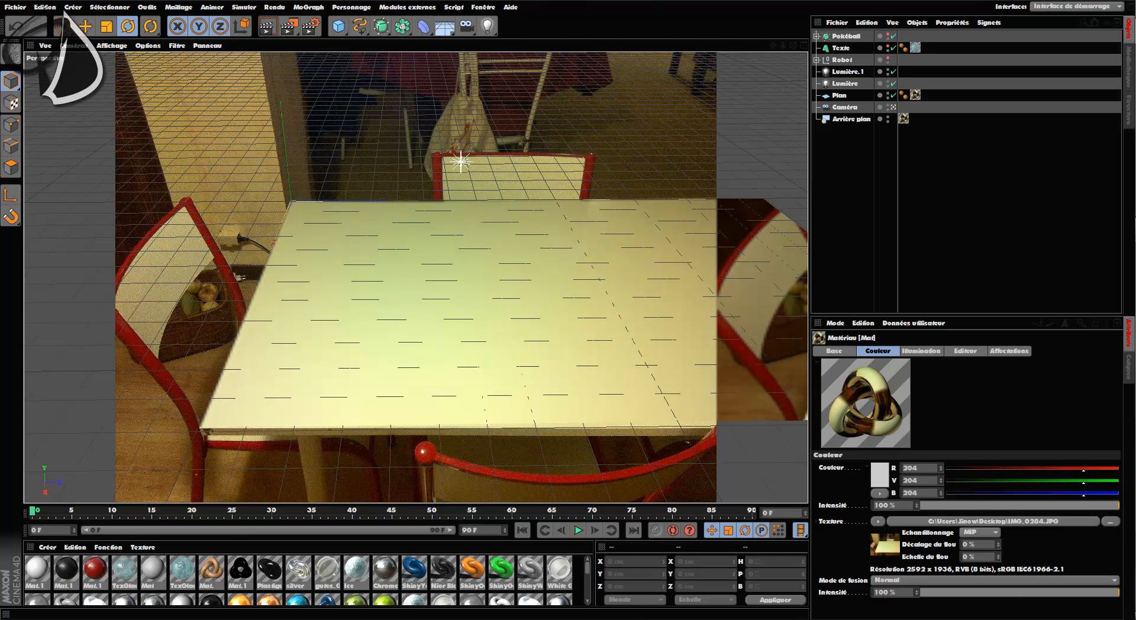
{"action": "left_click", "coordinate": [483, 7]}
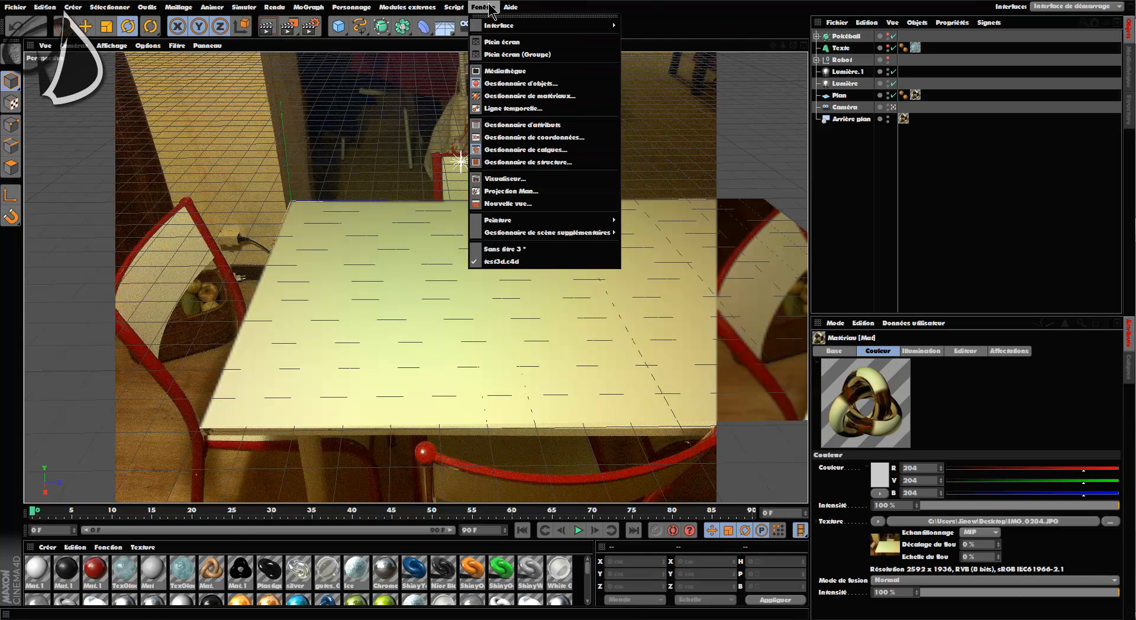
{"action": "left_click", "coordinate": [503, 249]}
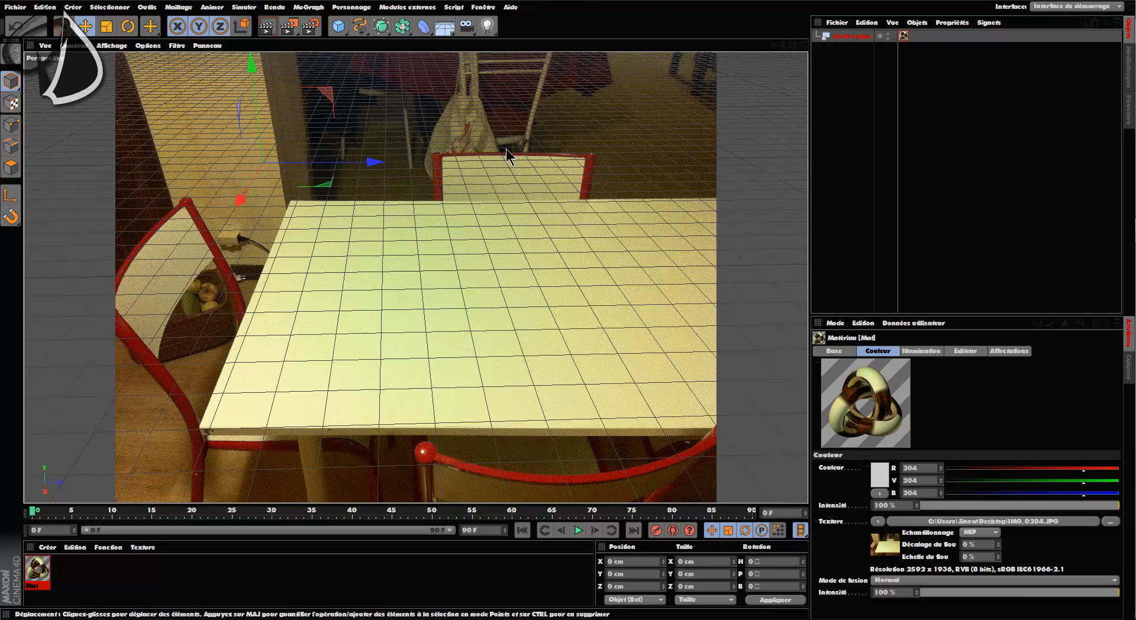
Put the grid origin back on the table's far-left corner and add a camera from this view, toggling its camera view.
{"action": "left_click_drag", "start_coordinate": [773, 45], "coordinate": [807, 57]}
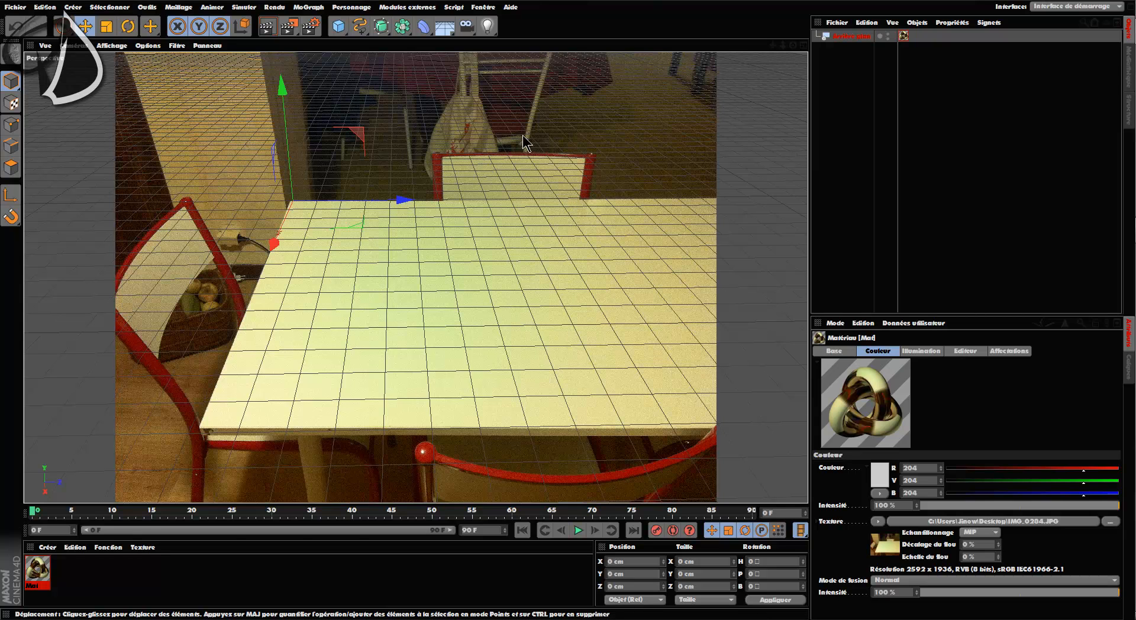
{"action": "left_click_drag", "start_coordinate": [468, 26], "coordinate": [520, 48]}
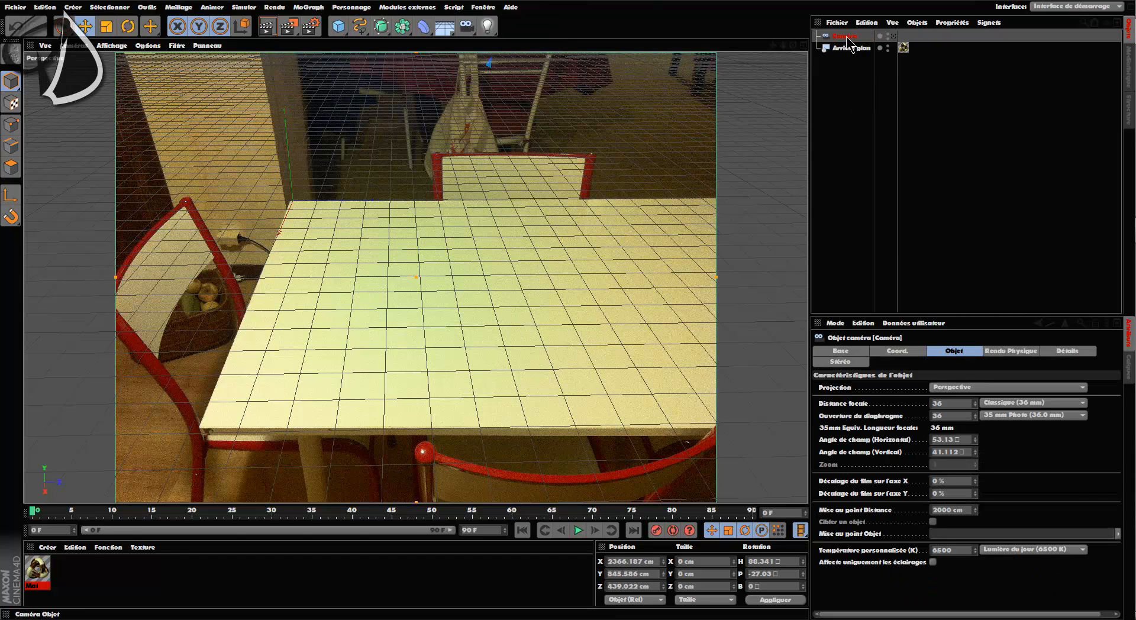
{"action": "left_click", "coordinate": [893, 37]}
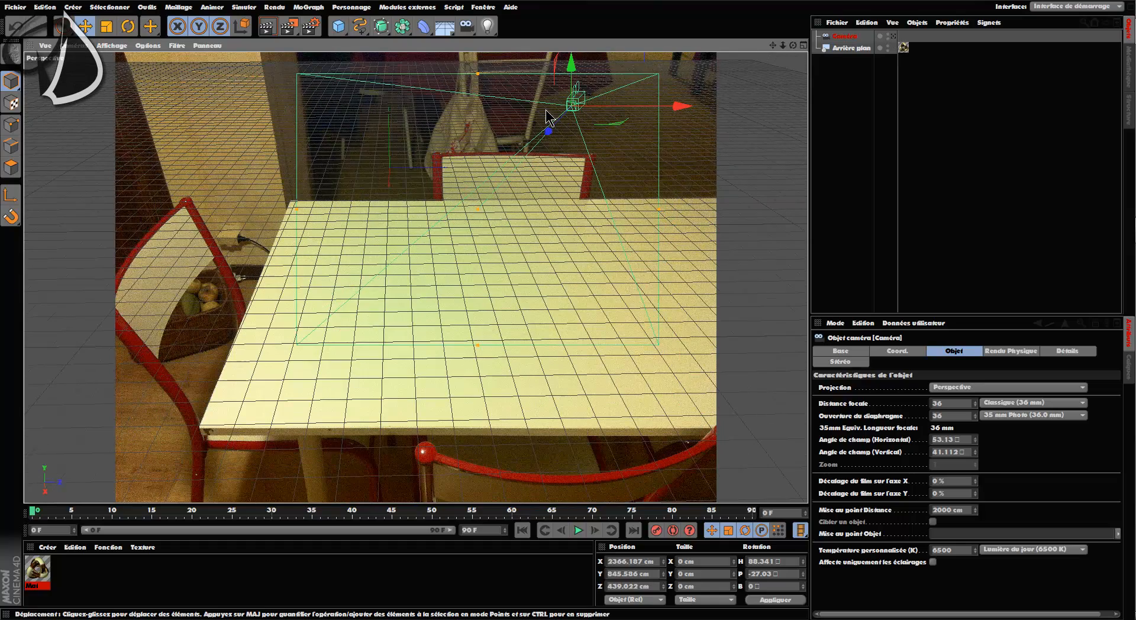
Toggle between the free view and the new camera's view to compare them, ending in the camera's view.
{"action": "scroll", "coordinate": [544, 110], "scroll_direction": "up", "scroll_amount": 3}
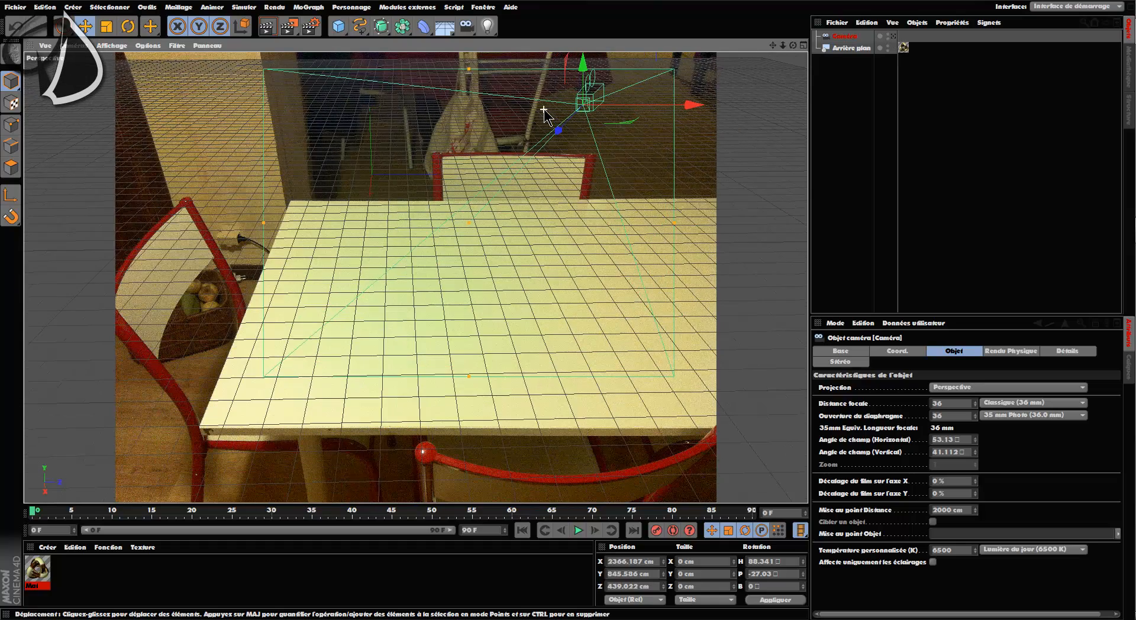
{"action": "scroll", "coordinate": [544, 109], "scroll_direction": "up", "scroll_amount": 2}
{"action": "scroll", "coordinate": [578, 111], "scroll_direction": "down", "scroll_amount": 2}
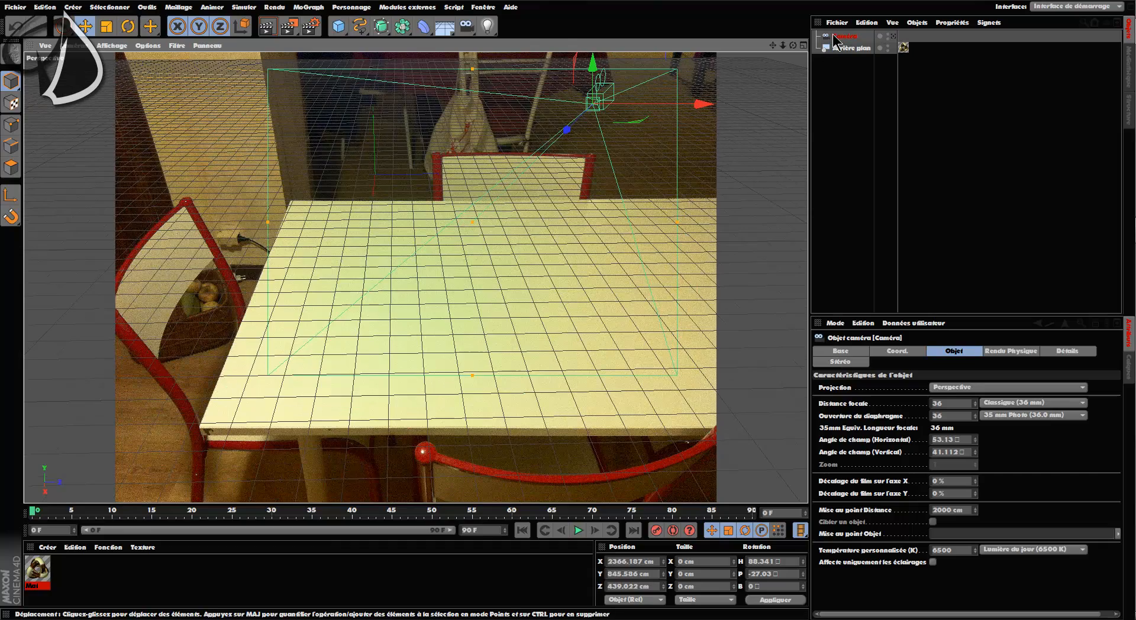
{"action": "scroll", "coordinate": [541, 136], "scroll_direction": "up", "scroll_amount": 2}
{"action": "scroll", "coordinate": [540, 136], "scroll_direction": "down", "scroll_amount": 2}
{"action": "scroll", "coordinate": [540, 136], "scroll_direction": "down", "scroll_amount": 3}
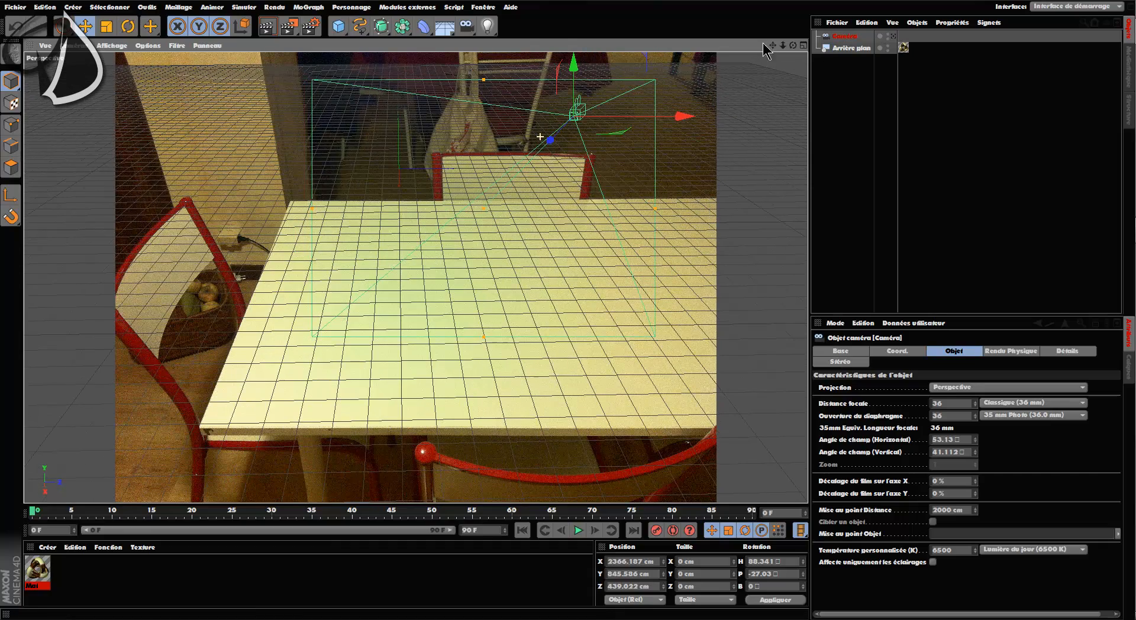
{"action": "left_click", "coordinate": [894, 37]}
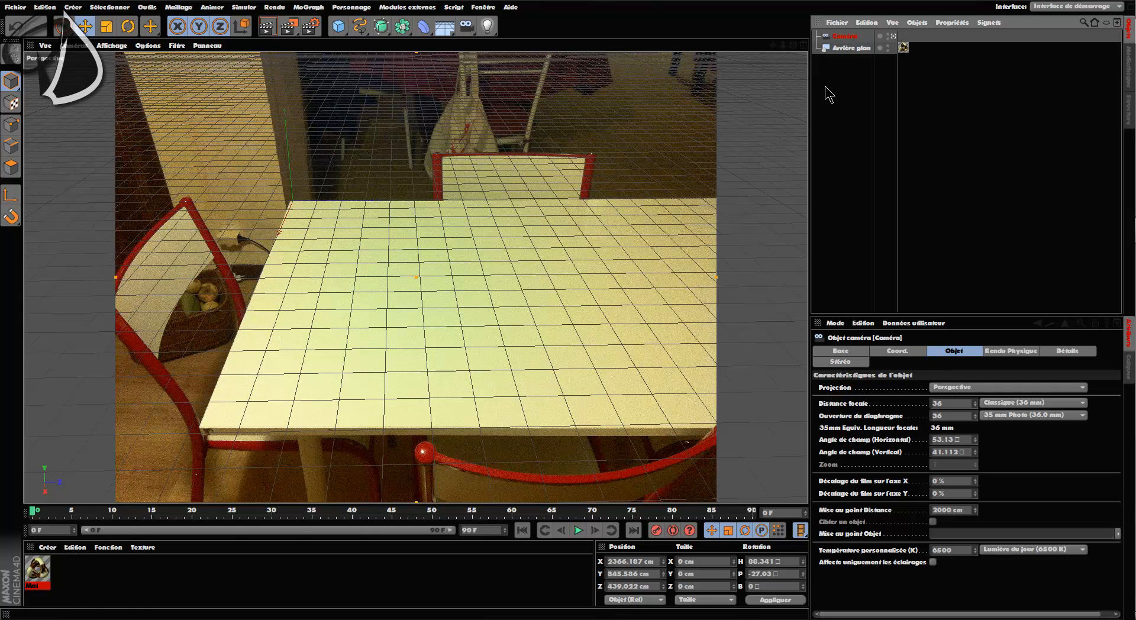
{"action": "left_click", "coordinate": [894, 37]}
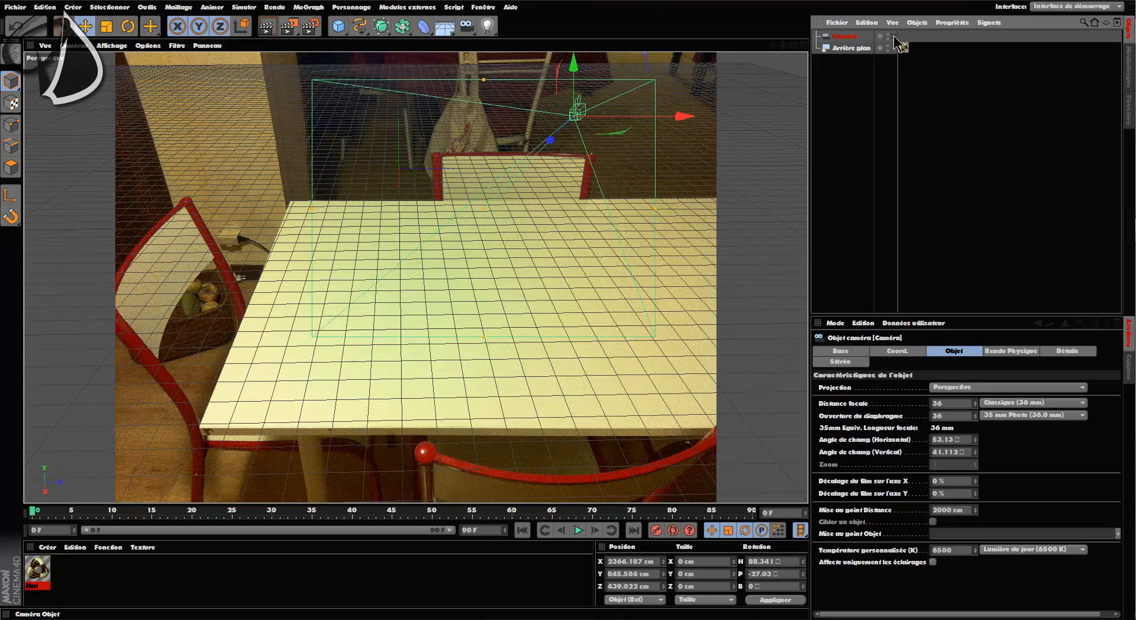
{"action": "left_click_drag", "start_coordinate": [793, 45], "coordinate": [792, 46]}
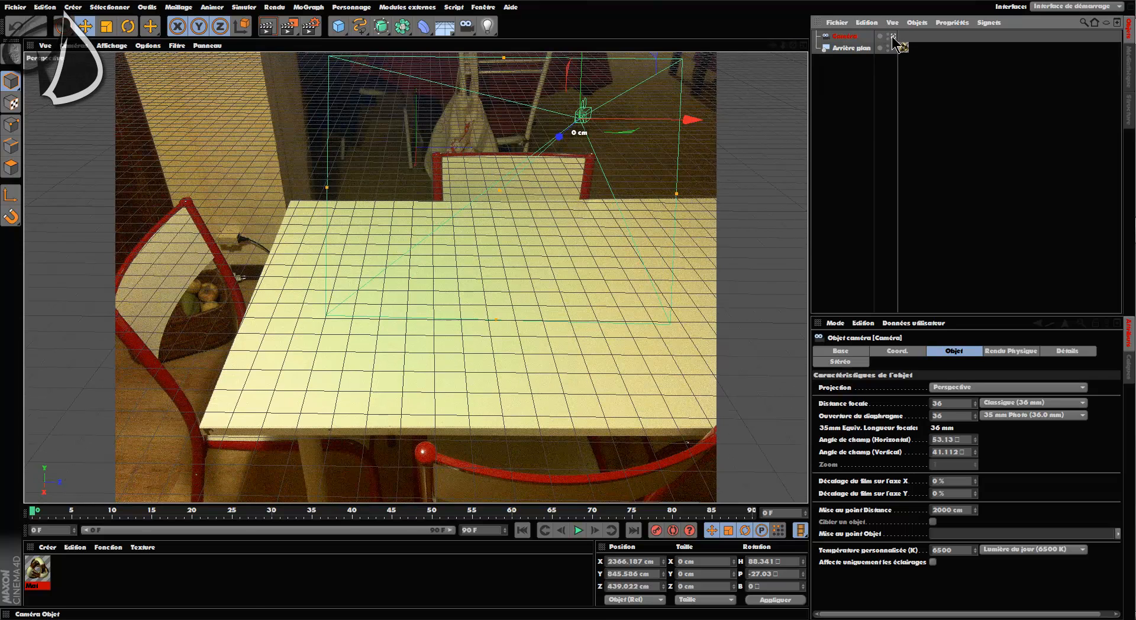
{"action": "left_click", "coordinate": [894, 37]}
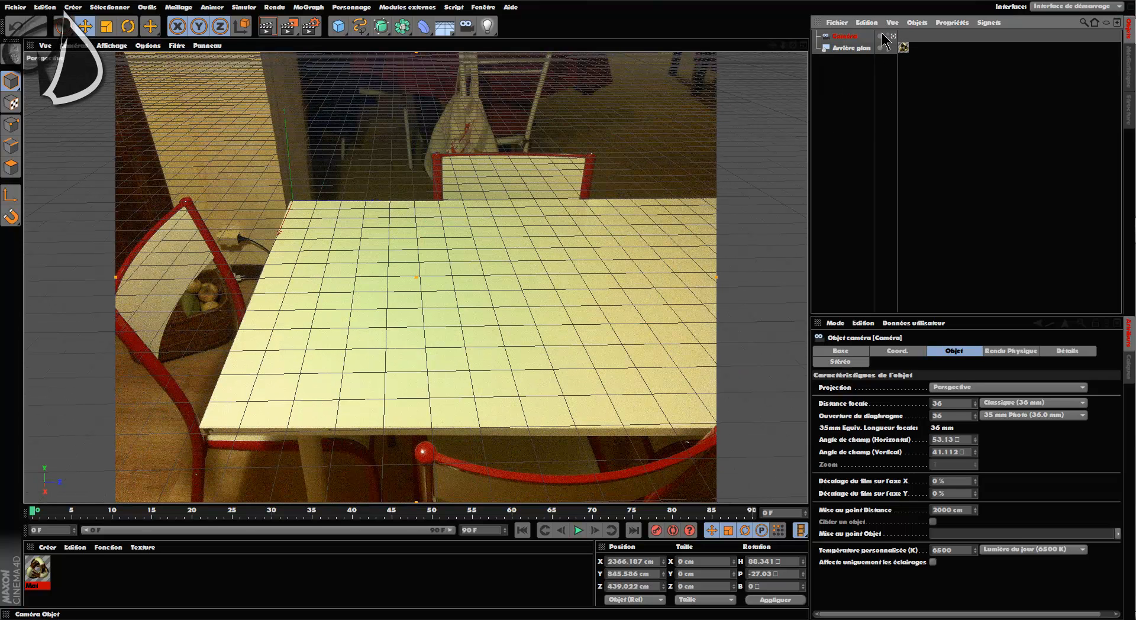
Try rotating the camera away from the table view and restore its matched position.
{"action": "right_click", "coordinate": [852, 37]}
{"action": "mouse_move", "coordinate": [897, 46]}
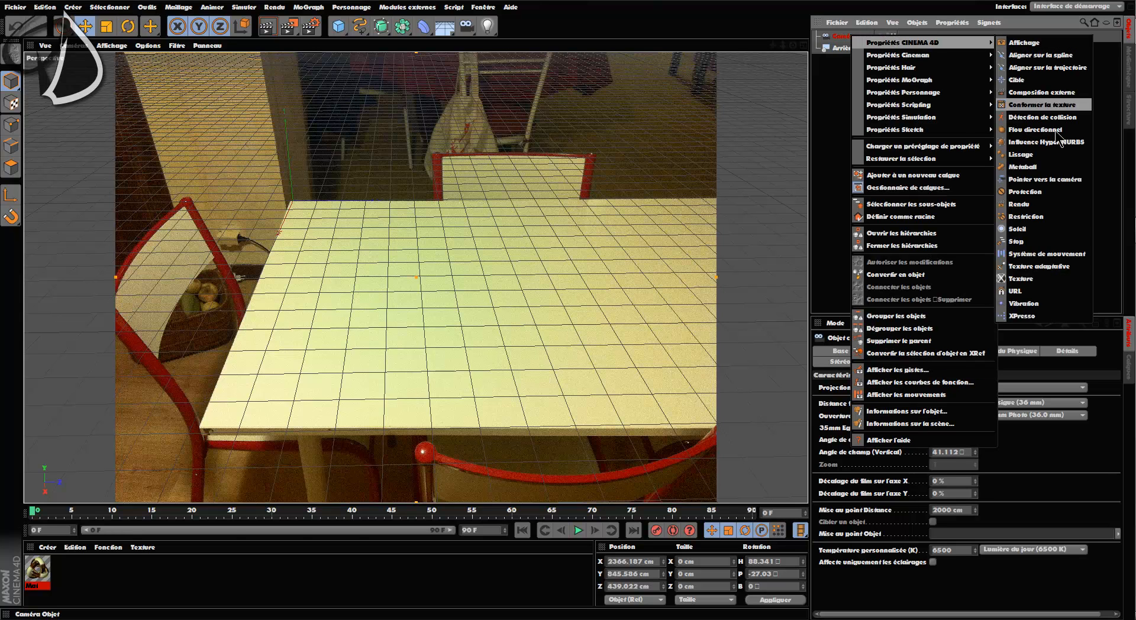
{"action": "left_click", "coordinate": [807, 177]}
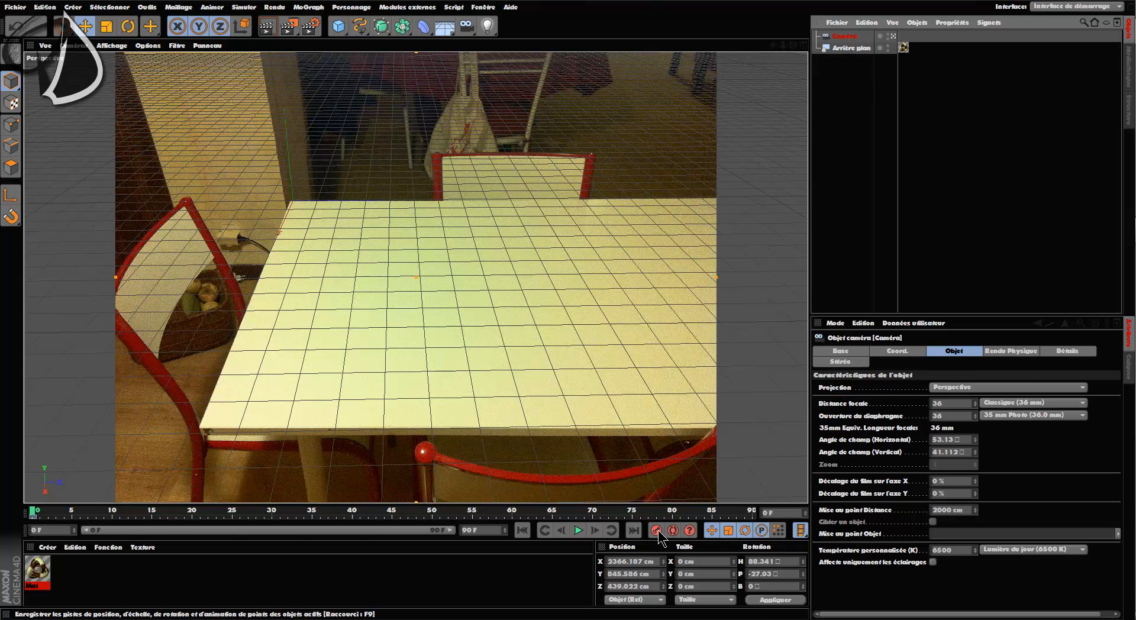
{"action": "left_click_drag", "start_coordinate": [792, 45], "coordinate": [717, 0]}
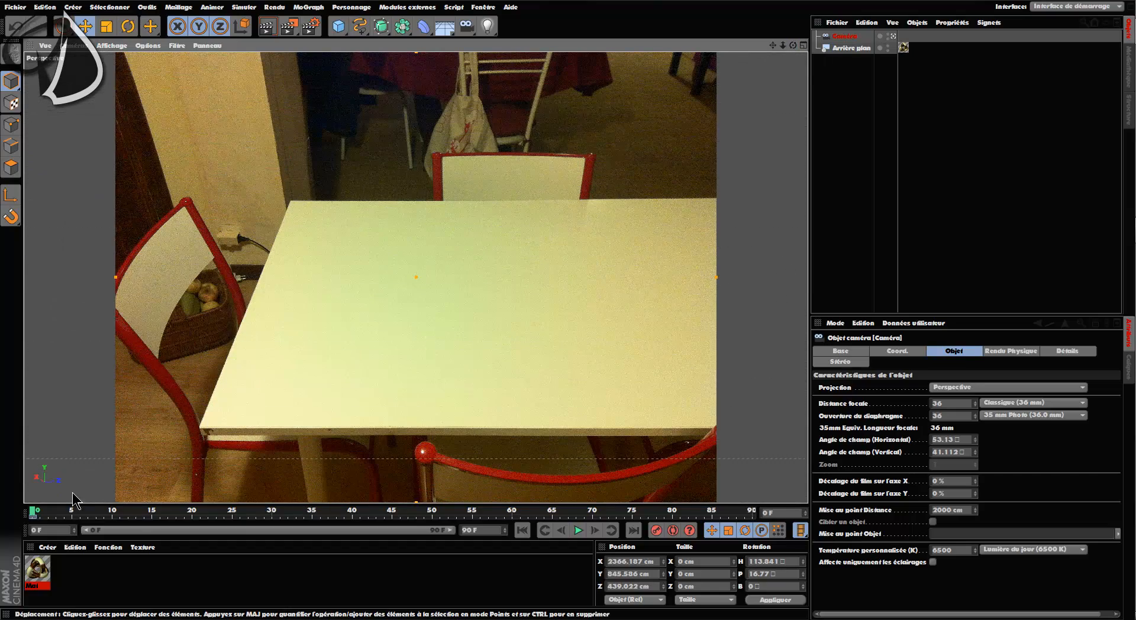
{"action": "left_click_drag", "start_coordinate": [34, 511], "coordinate": [10, 509]}
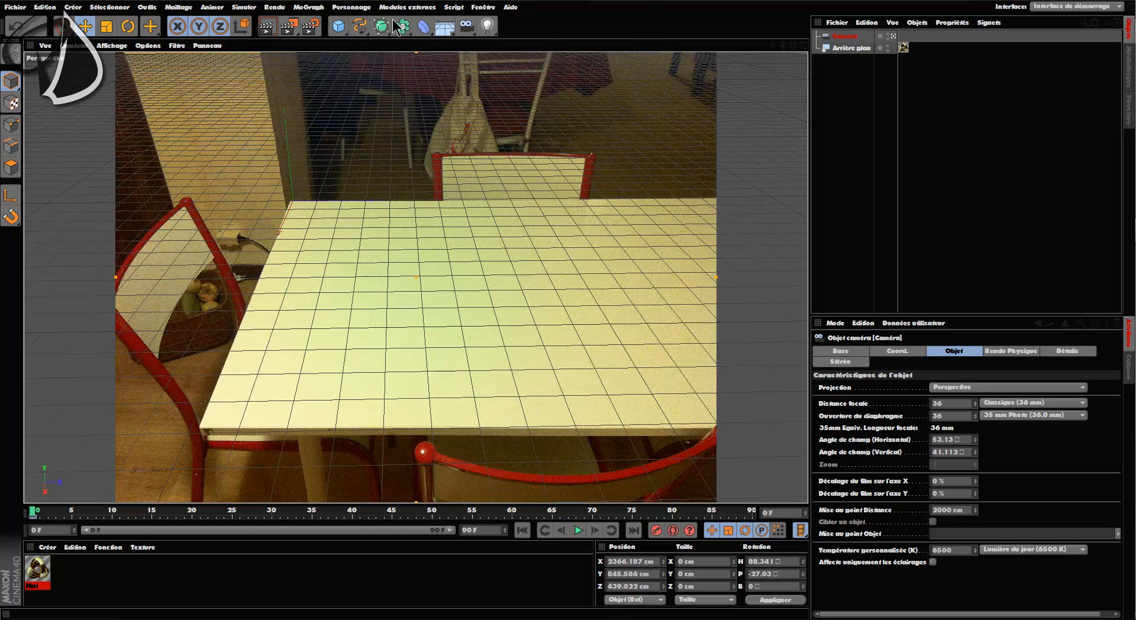
Add a plane object and enlarge it over the table to about 945 by 1356 cm.
{"action": "left_click_drag", "start_coordinate": [345, 26], "coordinate": [474, 59]}
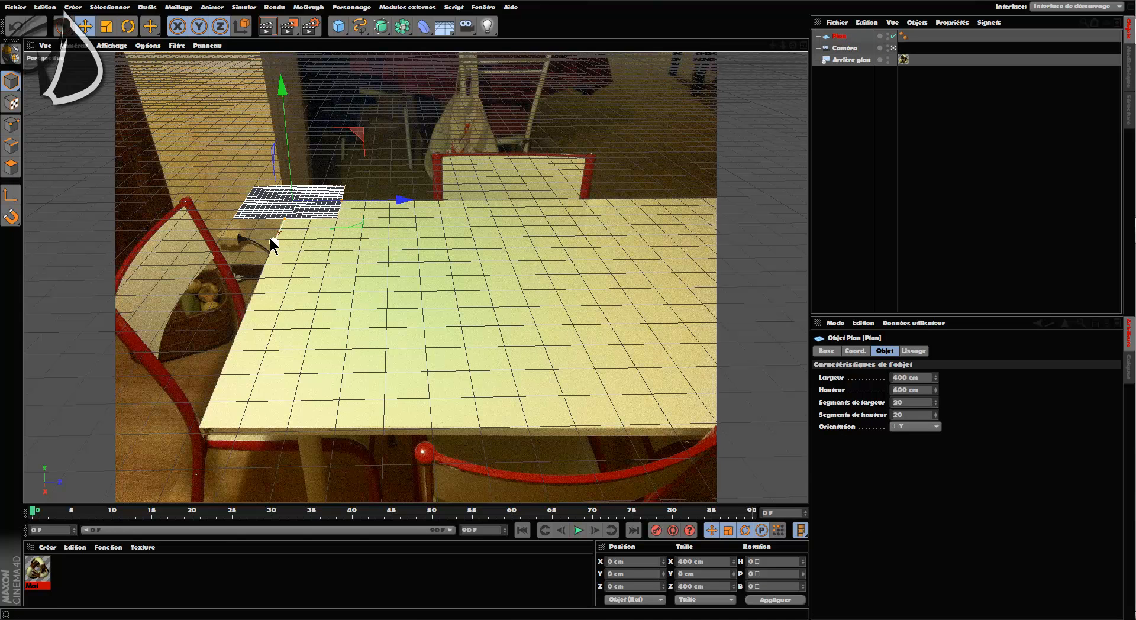
{"action": "left_click_drag", "start_coordinate": [379, 233], "coordinate": [579, 310]}
{"action": "left_click_drag", "start_coordinate": [329, 361], "coordinate": [327, 436]}
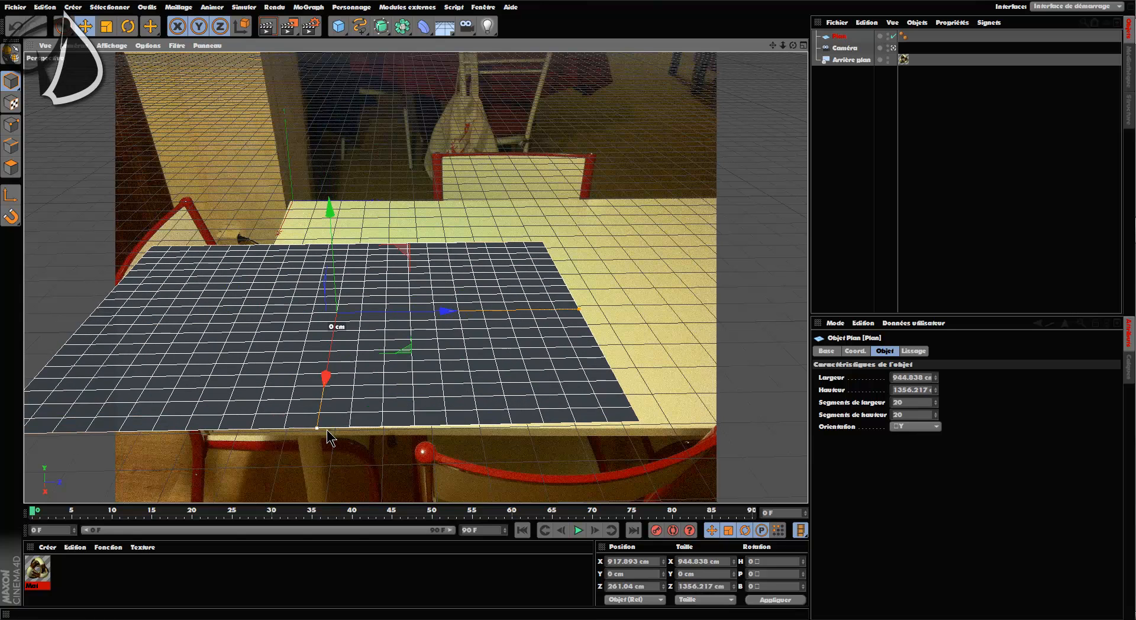
Resize the plane to about 1372 by 1716 cm and align it with the table's left, far and near edges.
{"action": "left_click_drag", "start_coordinate": [401, 353], "coordinate": [550, 275]}
{"action": "left_click_drag", "start_coordinate": [487, 318], "coordinate": [492, 366]}
{"action": "left_click_drag", "start_coordinate": [549, 272], "coordinate": [536, 297]}
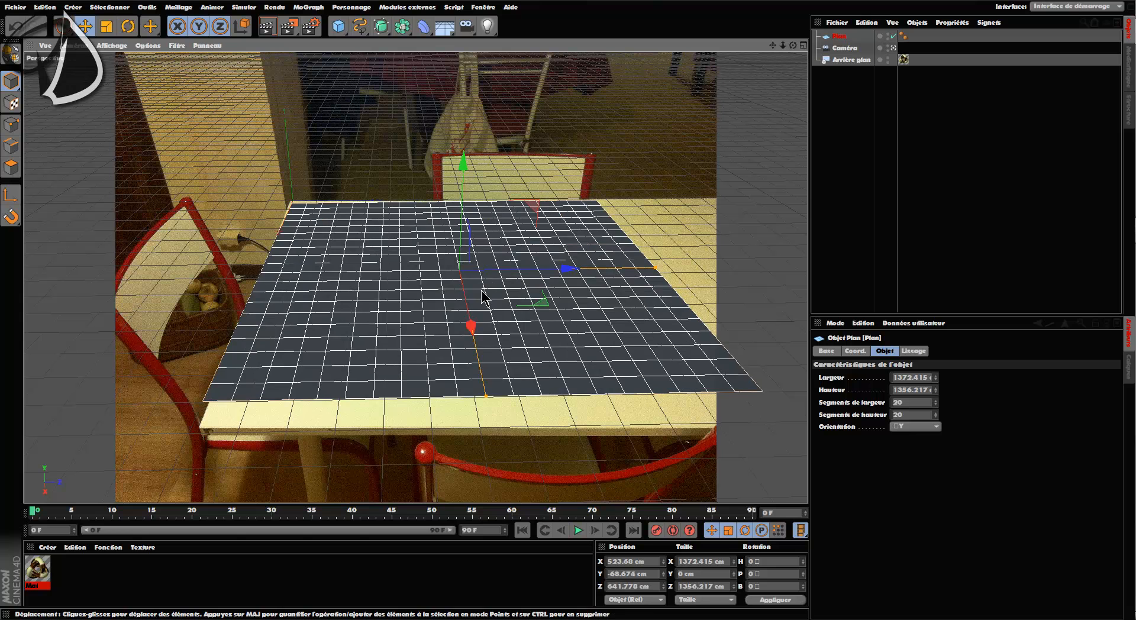
{"action": "key", "text": "ctrl+z"}
{"action": "left_click_drag", "start_coordinate": [552, 278], "coordinate": [569, 308]}
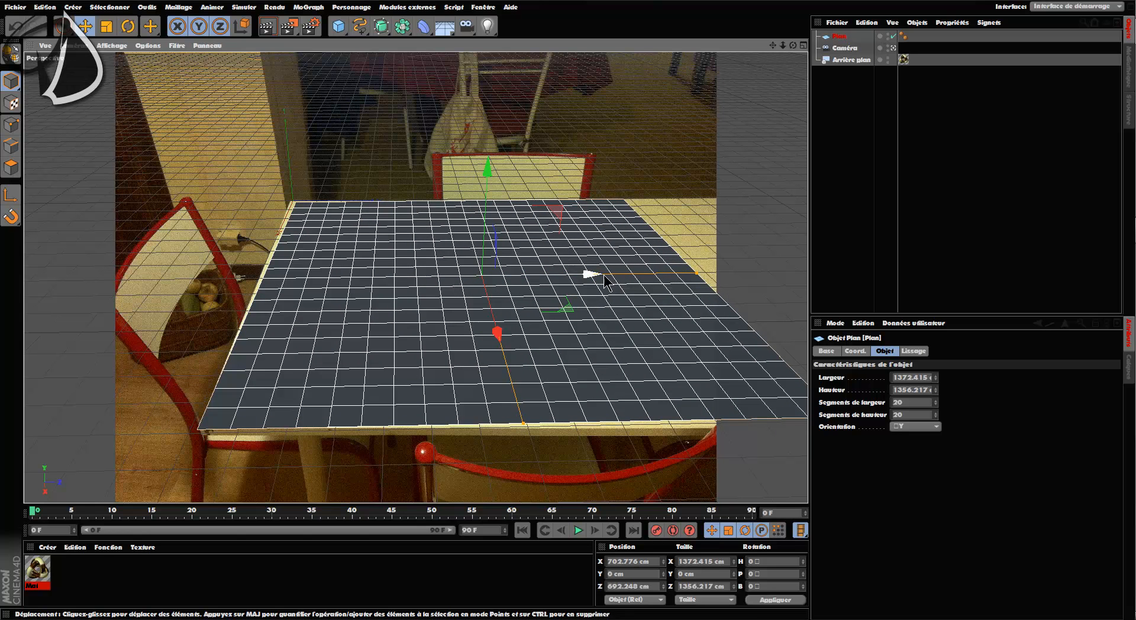
{"action": "left_click_drag", "start_coordinate": [699, 274], "coordinate": [769, 281]}
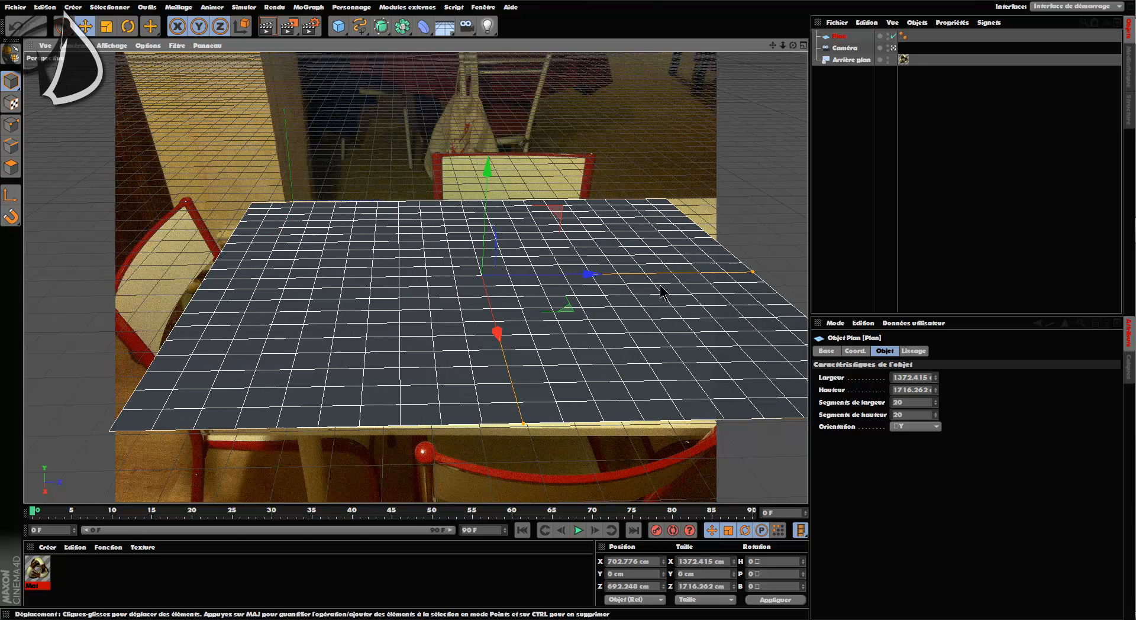
{"action": "left_click_drag", "start_coordinate": [567, 309], "coordinate": [628, 307]}
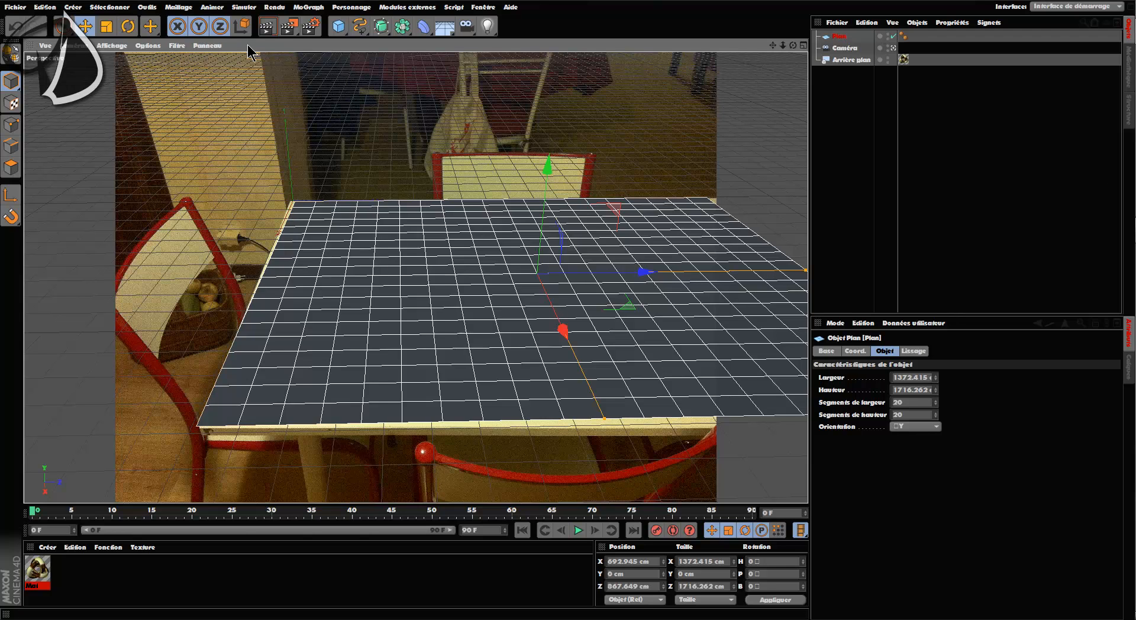
Apply the Mat photo material to the plane and compare rendered previews of the view before and after.
{"action": "left_click", "coordinate": [267, 26]}
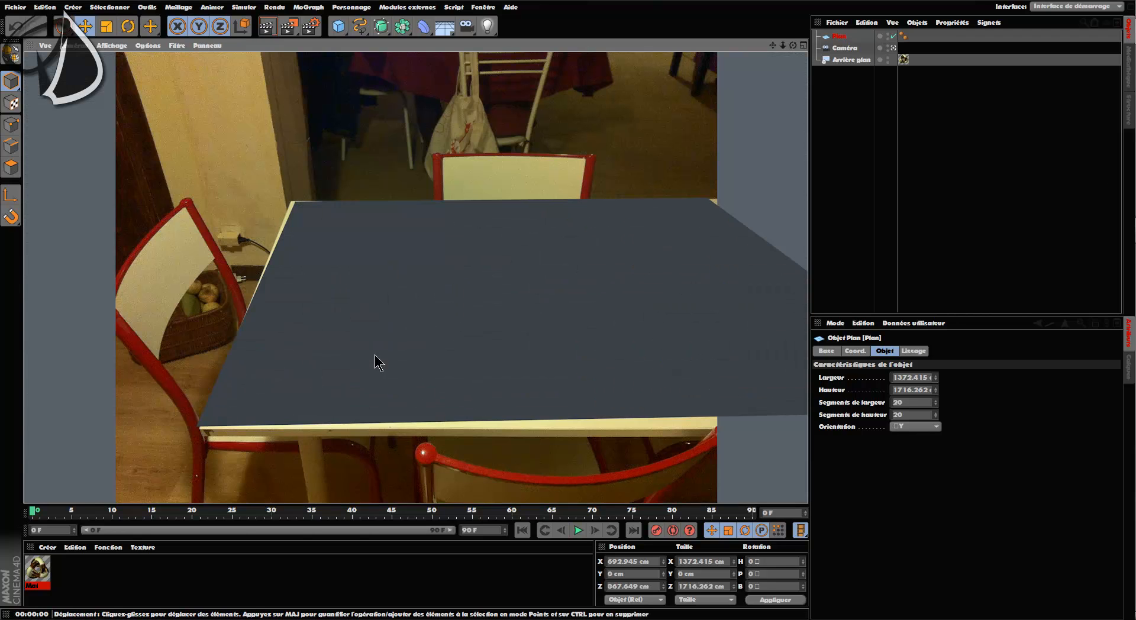
{"action": "left_click", "coordinate": [464, 169]}
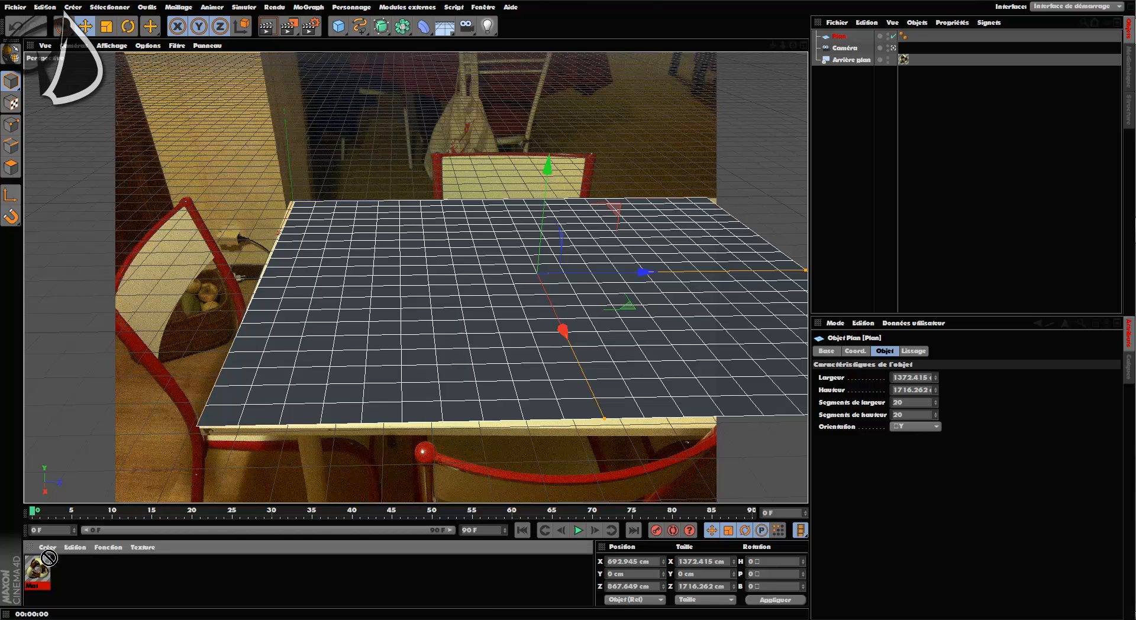
{"action": "left_click_drag", "start_coordinate": [37, 569], "coordinate": [368, 349]}
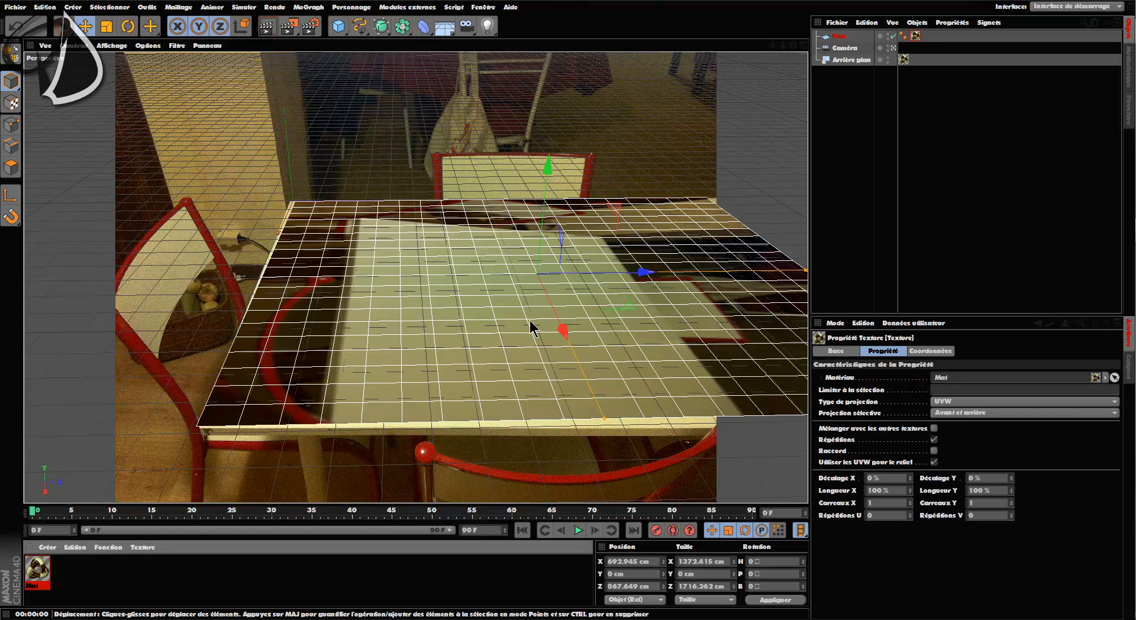
{"action": "left_click", "coordinate": [270, 27]}
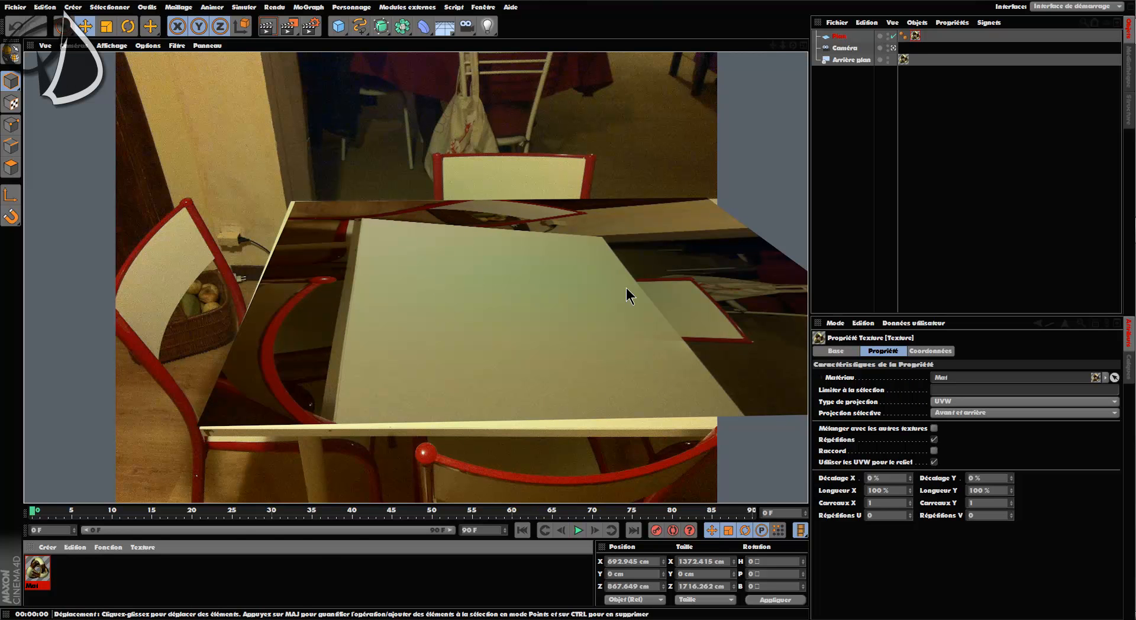
Set the projection type of the plane's texture to Frontale and render a preview.
{"action": "left_click", "coordinate": [842, 39]}
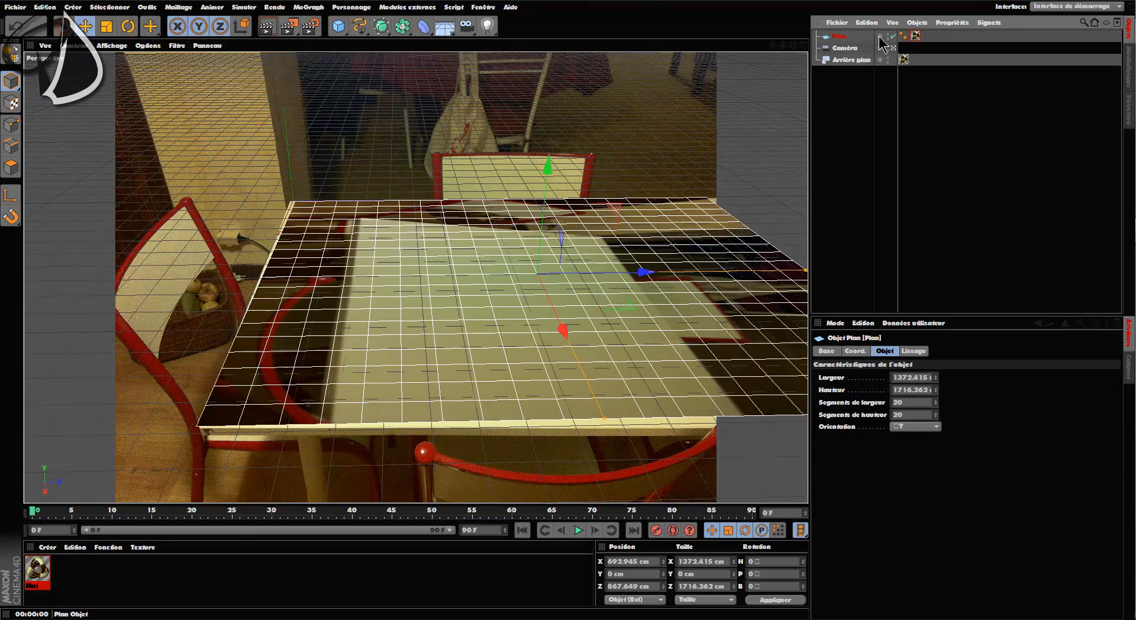
{"action": "left_click", "coordinate": [914, 36]}
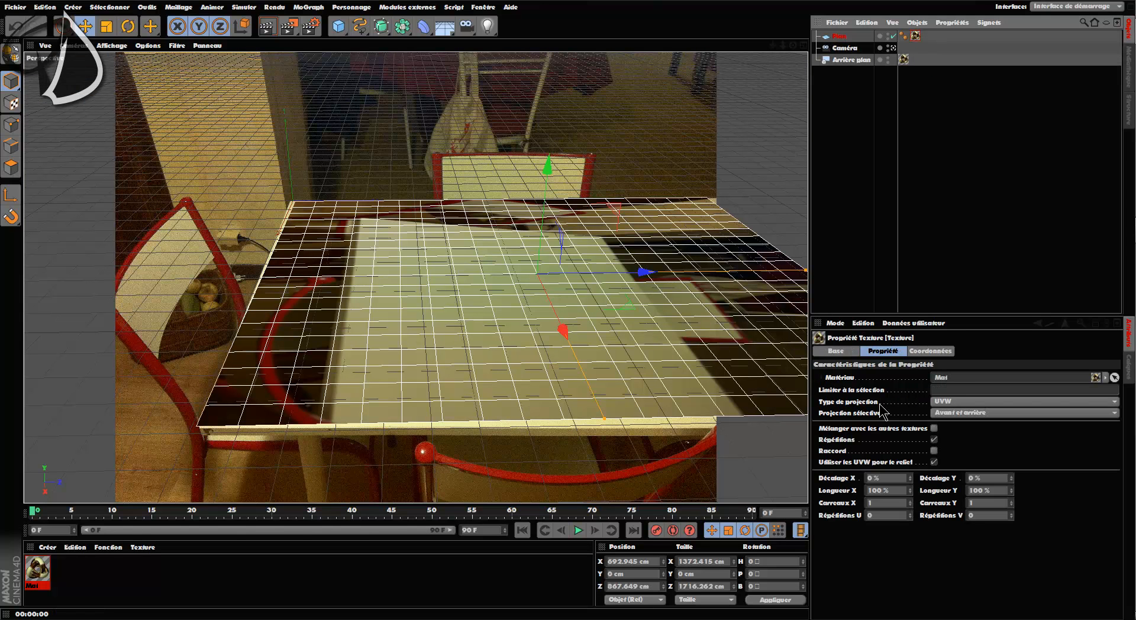
{"action": "left_click", "coordinate": [963, 402]}
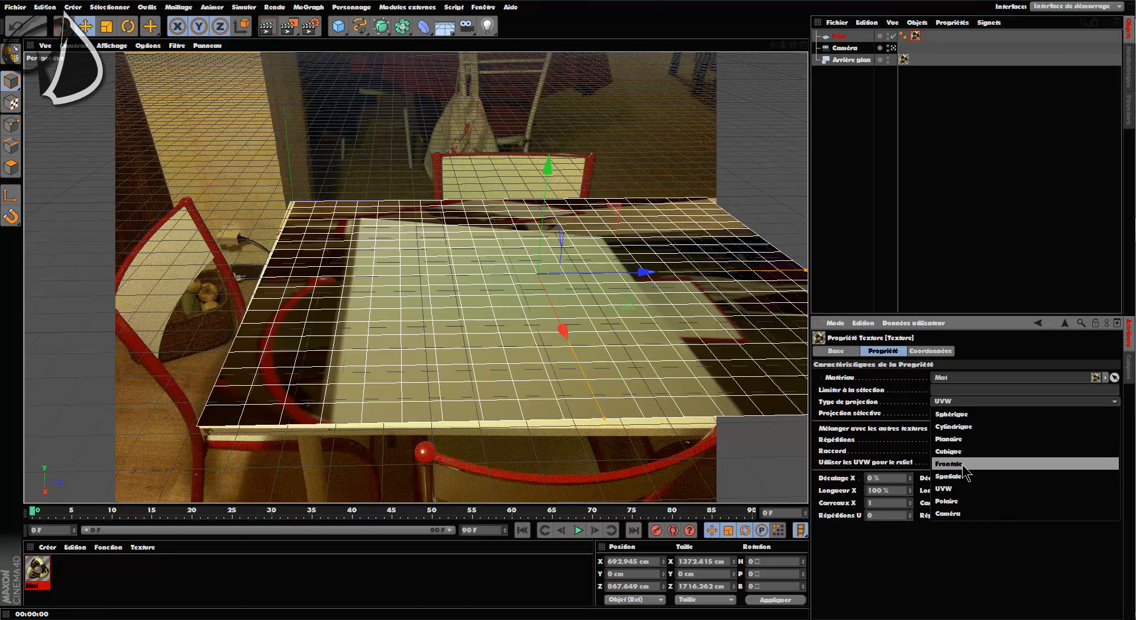
{"action": "left_click", "coordinate": [962, 465]}
{"action": "left_click", "coordinate": [268, 27]}
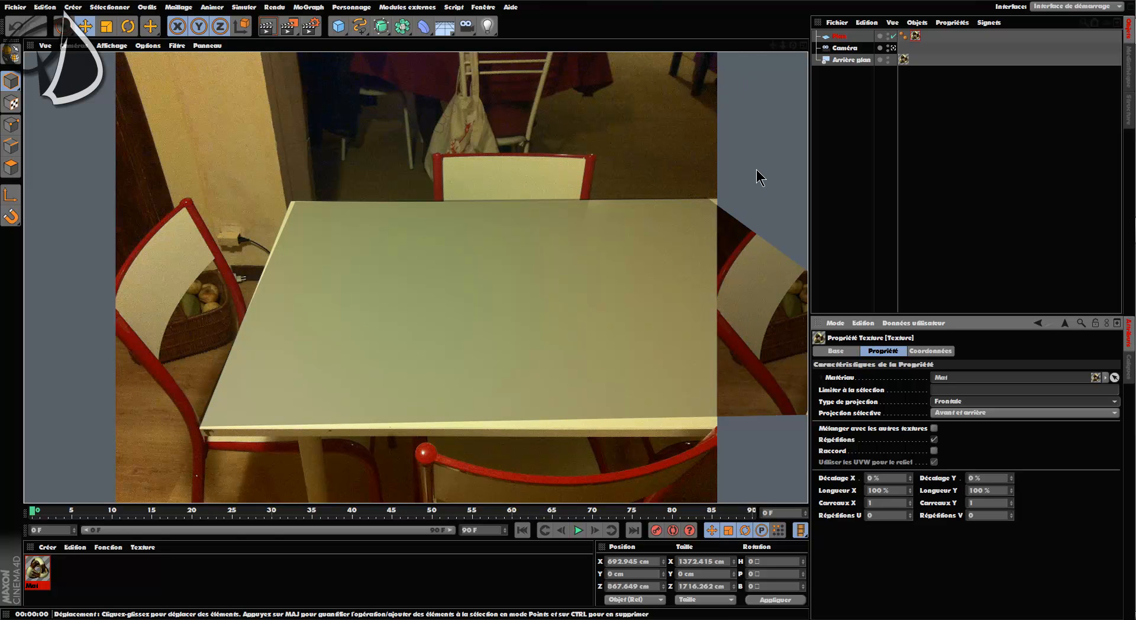
Lower the plane to about -12 cm on Y to cover the table's near edge, checking it in a render.
{"action": "left_click_drag", "start_coordinate": [709, 418], "coordinate": [709, 422]}
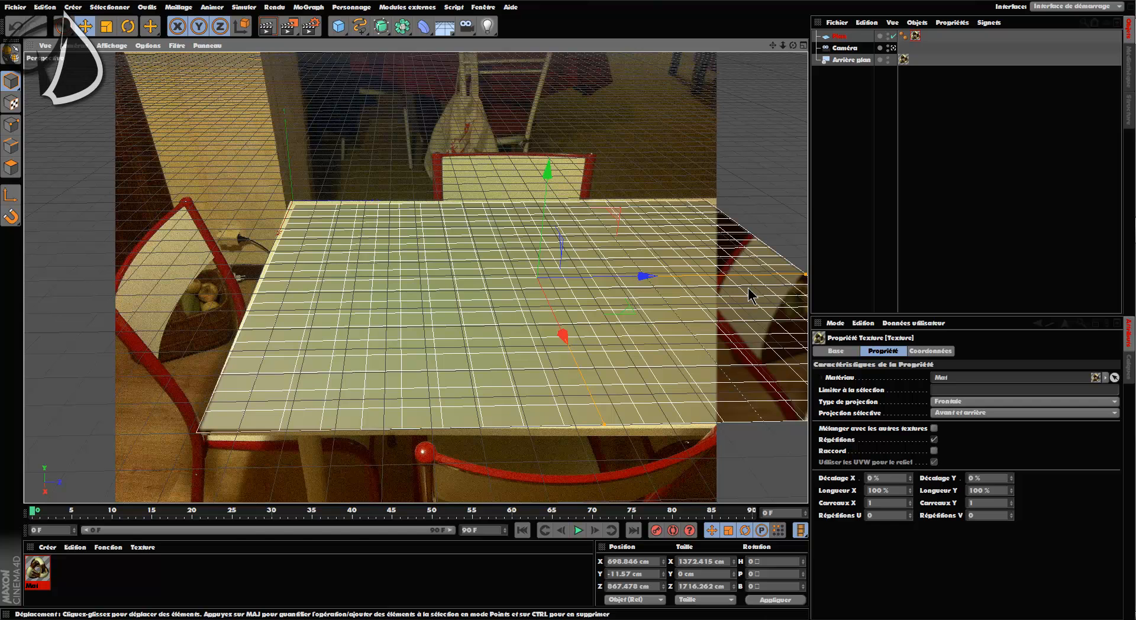
{"action": "left_click", "coordinate": [267, 26]}
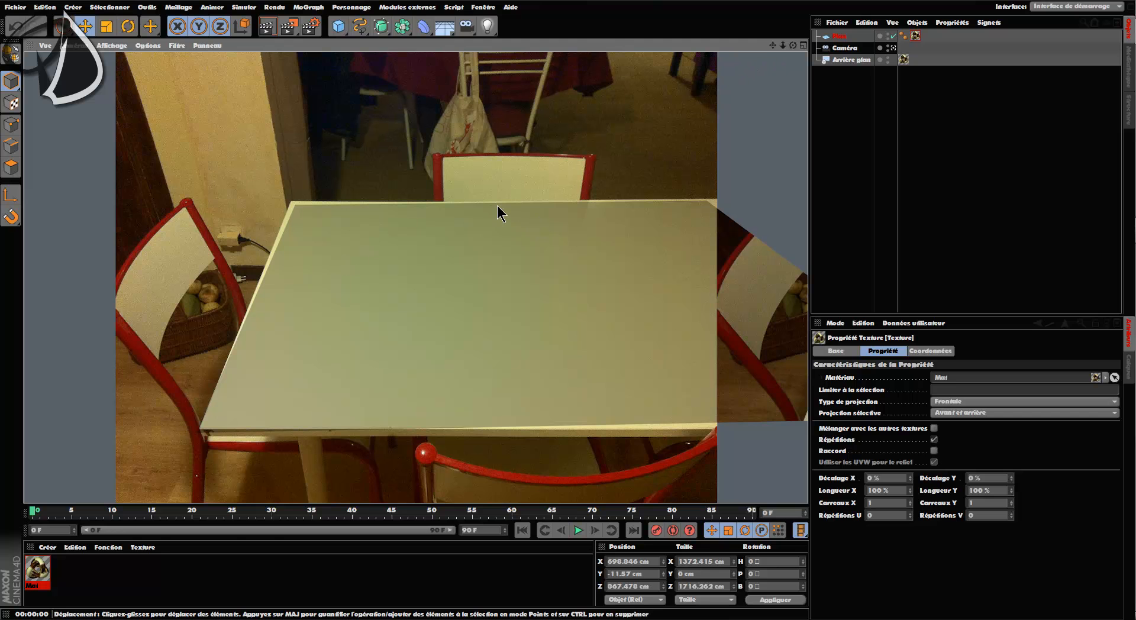
{"action": "left_click", "coordinate": [773, 44]}
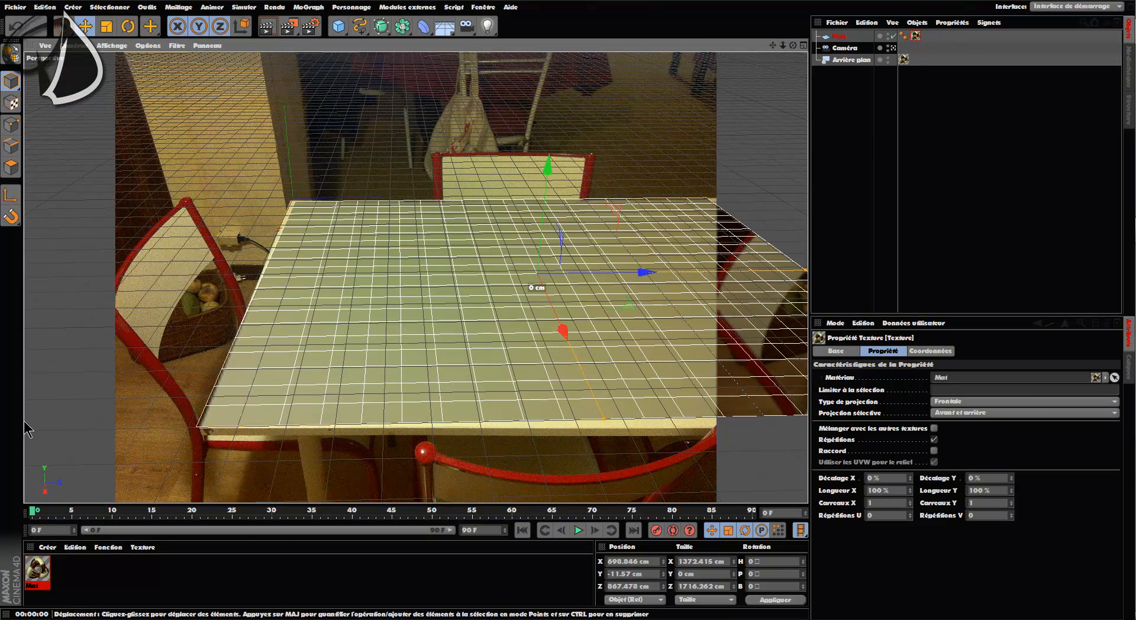
{"action": "key", "text": "ctrl+shift+z"}
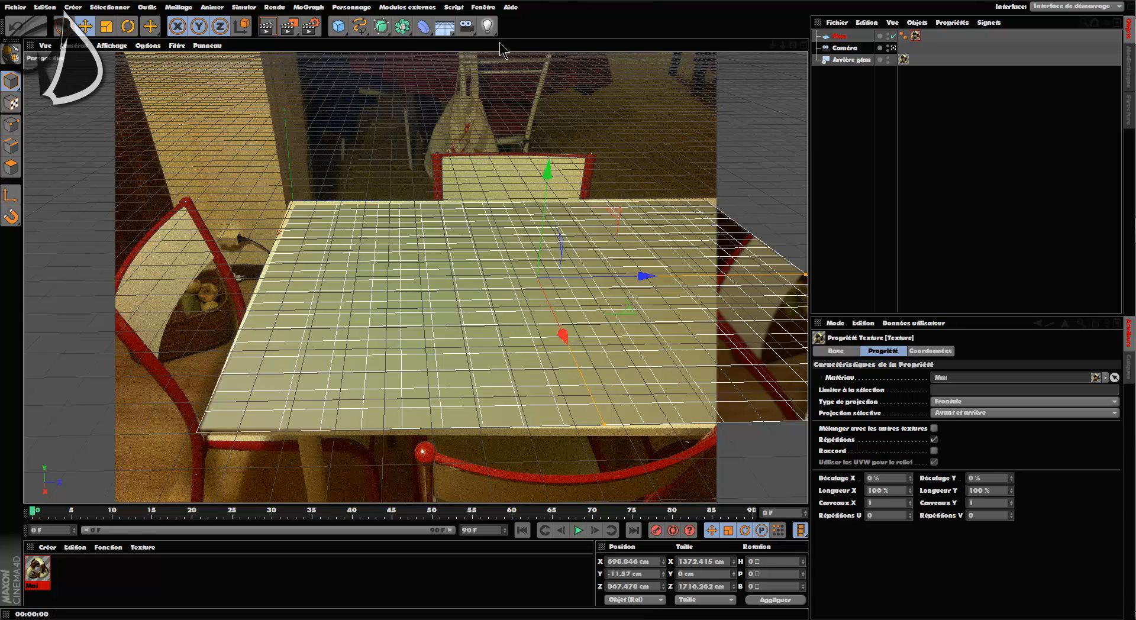
Add a light and move it over the plane's near half, at about X 1215 and Z 800 cm.
{"action": "left_click", "coordinate": [487, 26]}
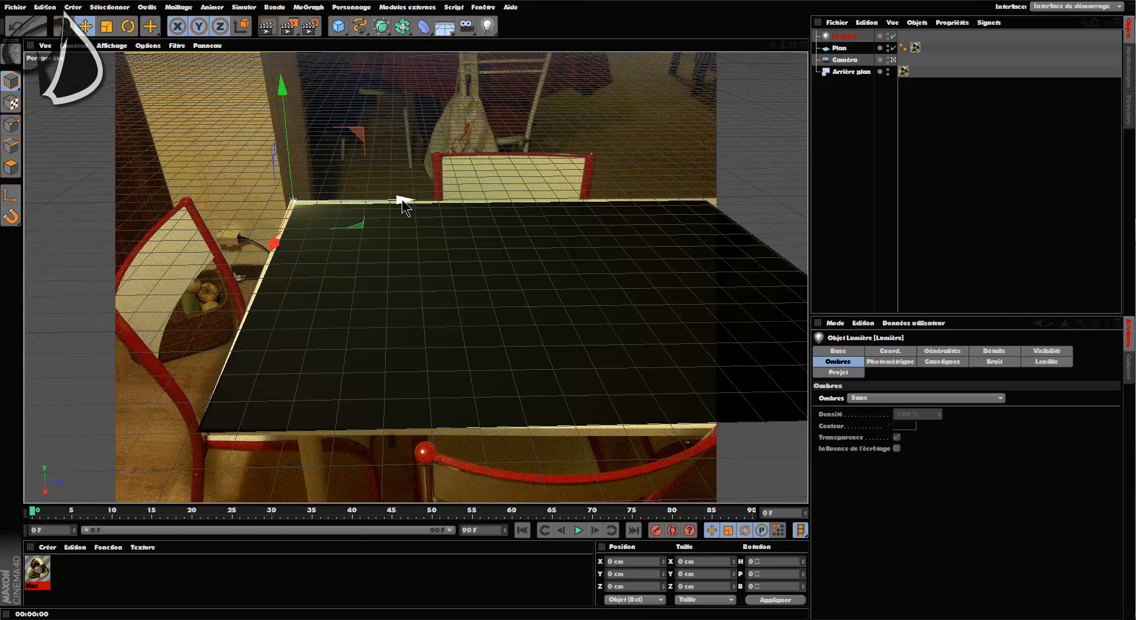
{"action": "left_click_drag", "start_coordinate": [400, 198], "coordinate": [592, 195]}
{"action": "left_click_drag", "start_coordinate": [501, 245], "coordinate": [566, 468]}
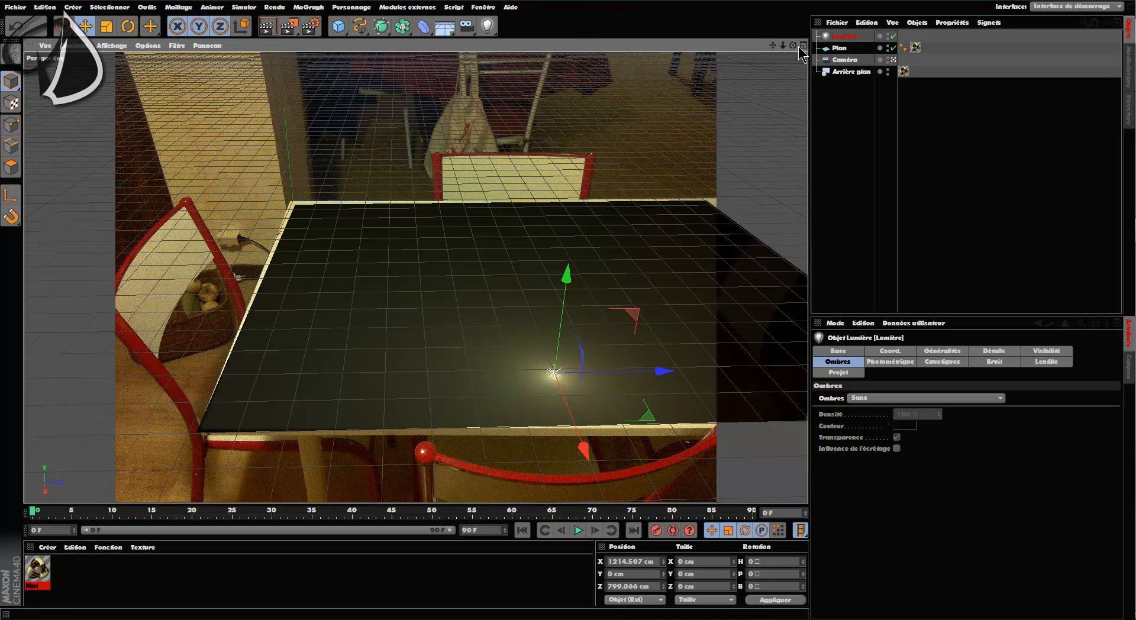
Leave the camera's view and place the light above the plane at about X 1374, Y 546, Z 768 cm.
{"action": "left_click", "coordinate": [894, 59]}
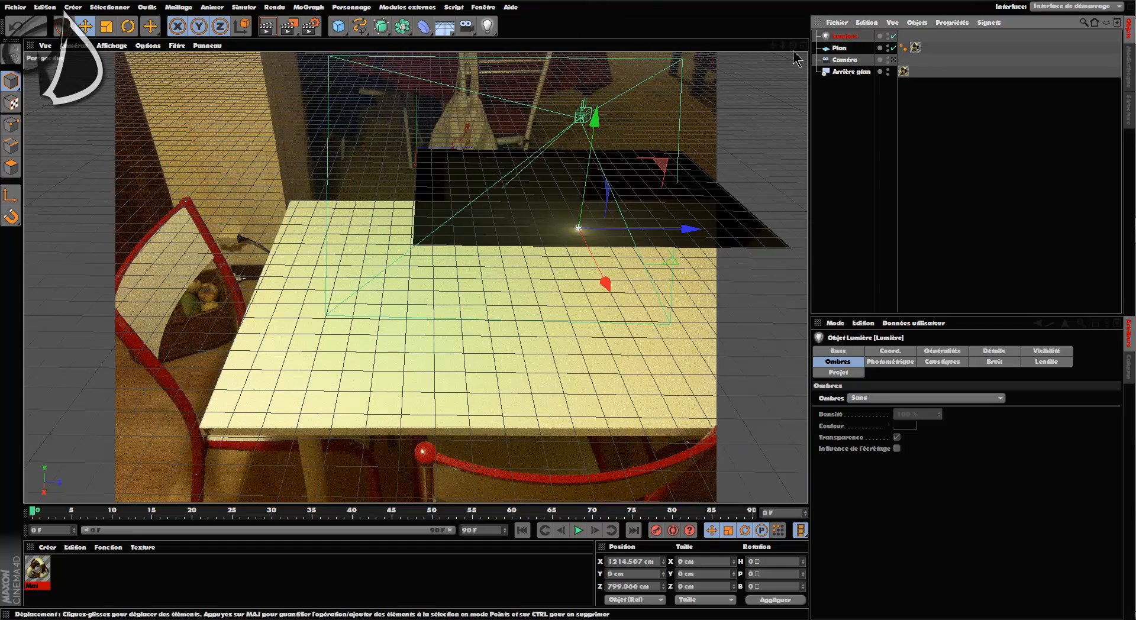
{"action": "left_click_drag", "start_coordinate": [793, 45], "coordinate": [900, 14]}
{"action": "left_click_drag", "start_coordinate": [773, 45], "coordinate": [939, 61]}
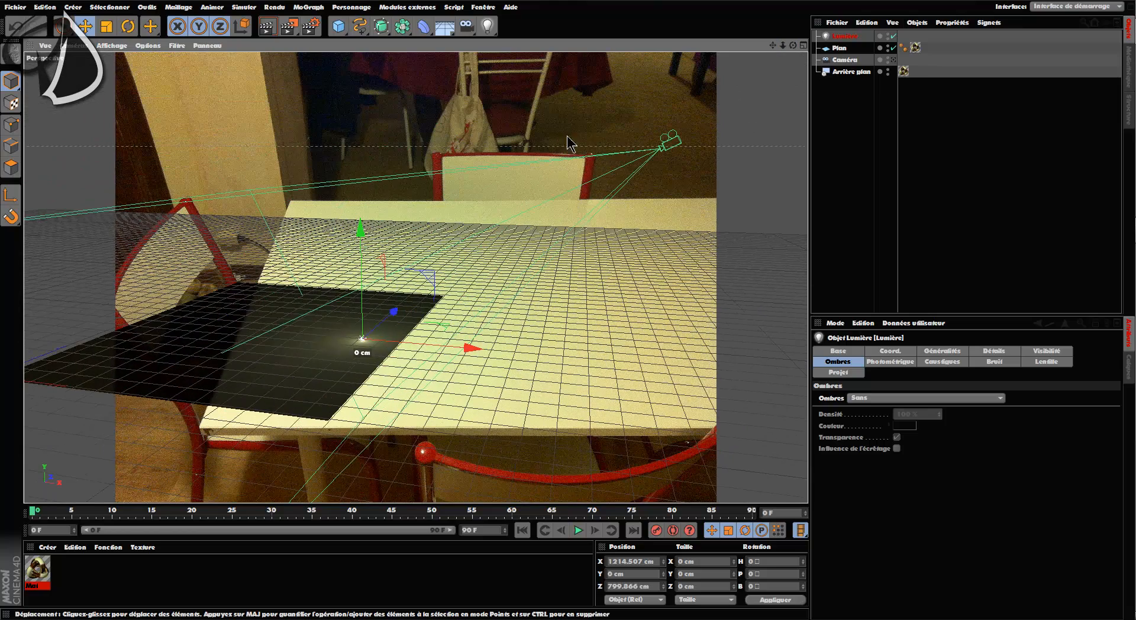
{"action": "left_click_drag", "start_coordinate": [364, 233], "coordinate": [386, 64]}
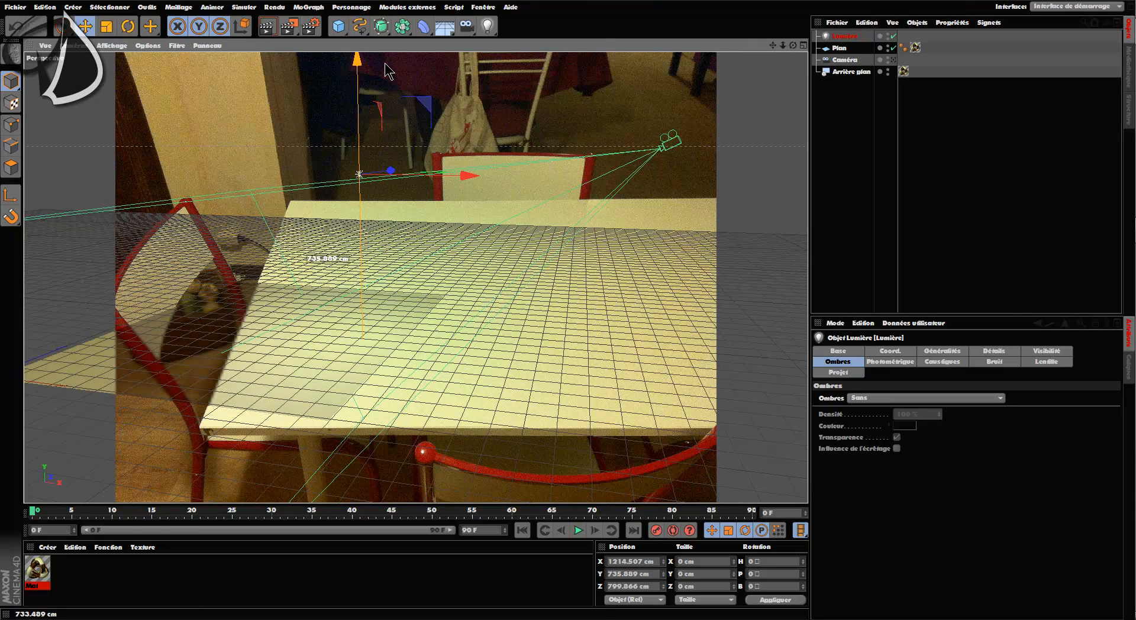
{"action": "left_click_drag", "start_coordinate": [449, 172], "coordinate": [477, 171]}
{"action": "left_click_drag", "start_coordinate": [395, 66], "coordinate": [394, 108]}
{"action": "left_click_drag", "start_coordinate": [421, 213], "coordinate": [423, 216]}
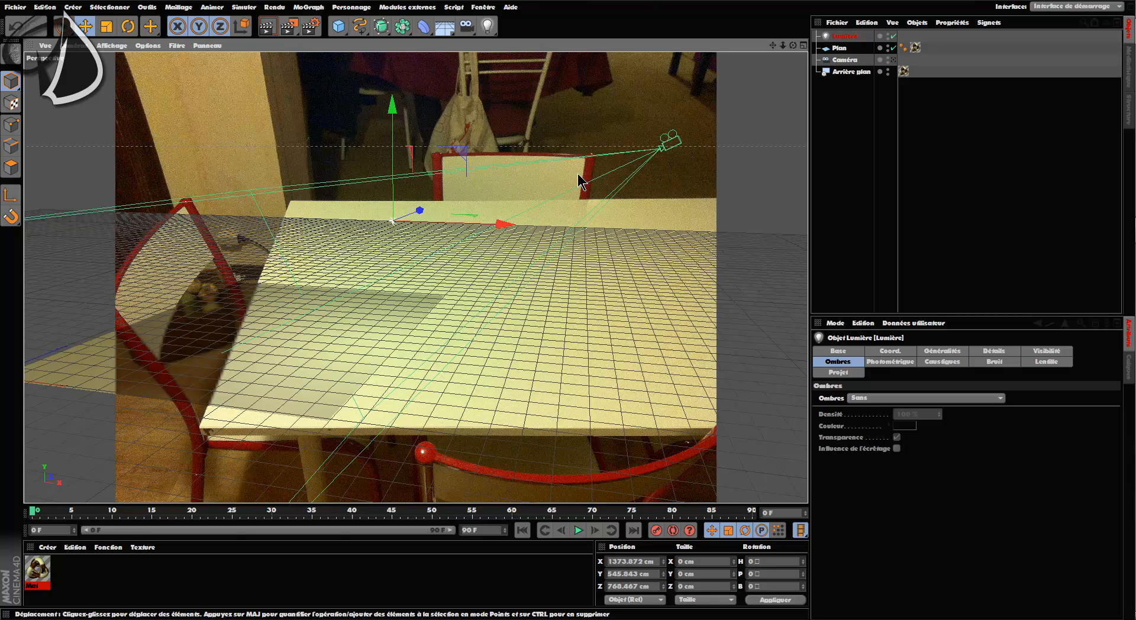
Return to the camera's view, render a preview of the lit plane and clear the selection.
{"action": "left_click", "coordinate": [893, 60]}
{"action": "left_click", "coordinate": [267, 26]}
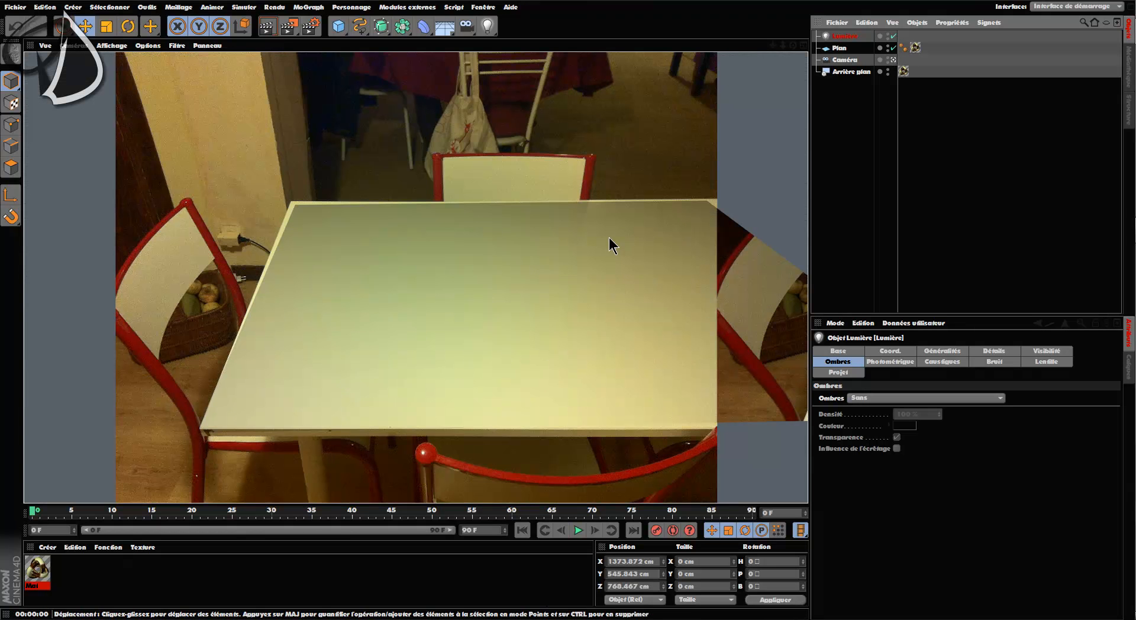
{"action": "left_click", "coordinate": [855, 119]}
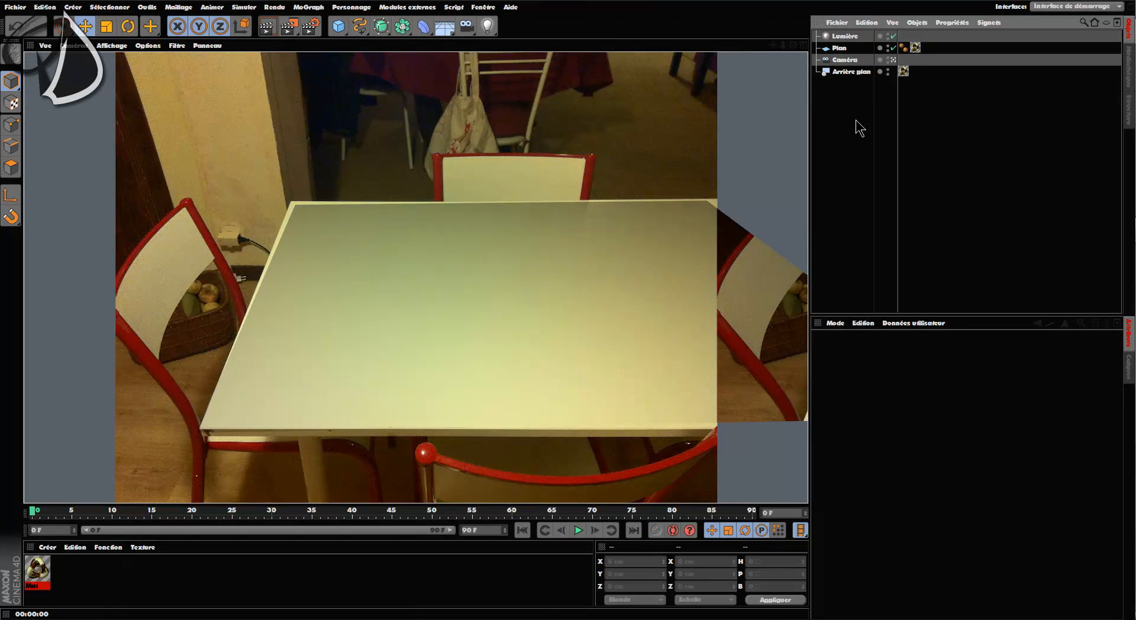
Add a 200 cm cube and move it over the middle of the plane, at about X 775 and Z 699 cm.
{"action": "left_click", "coordinate": [338, 24]}
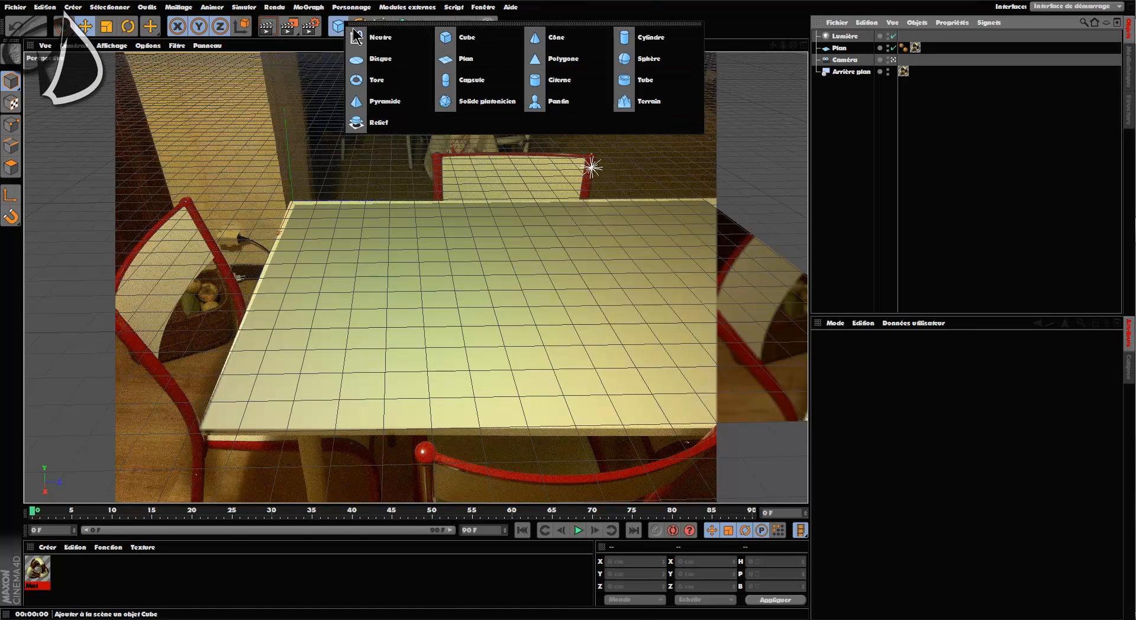
{"action": "left_click", "coordinate": [467, 37]}
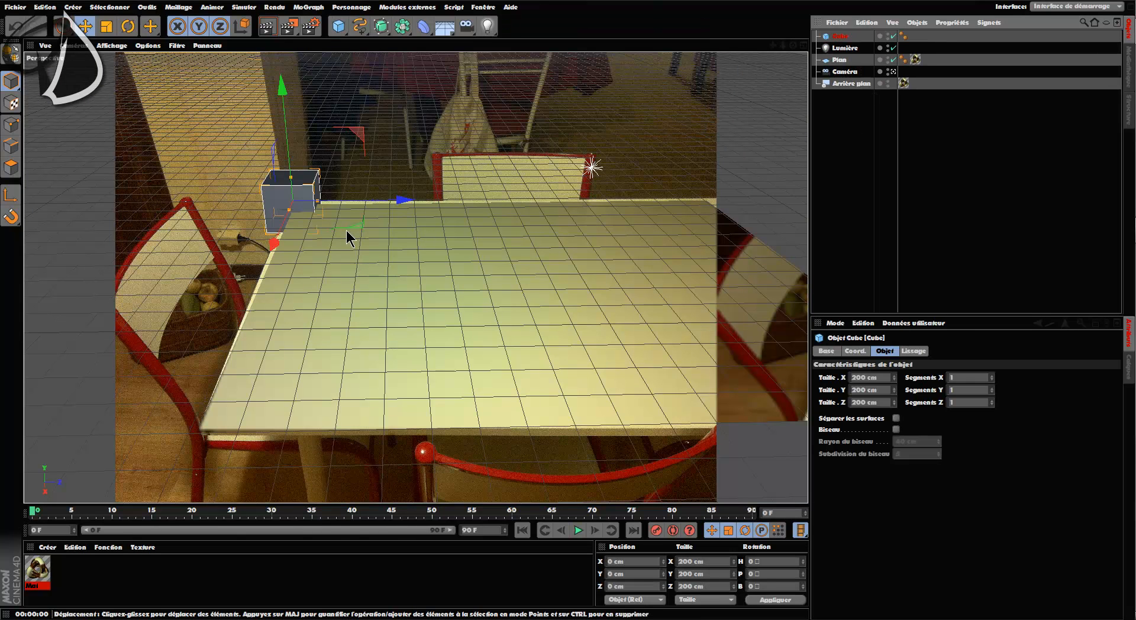
{"action": "left_click_drag", "start_coordinate": [360, 233], "coordinate": [578, 315]}
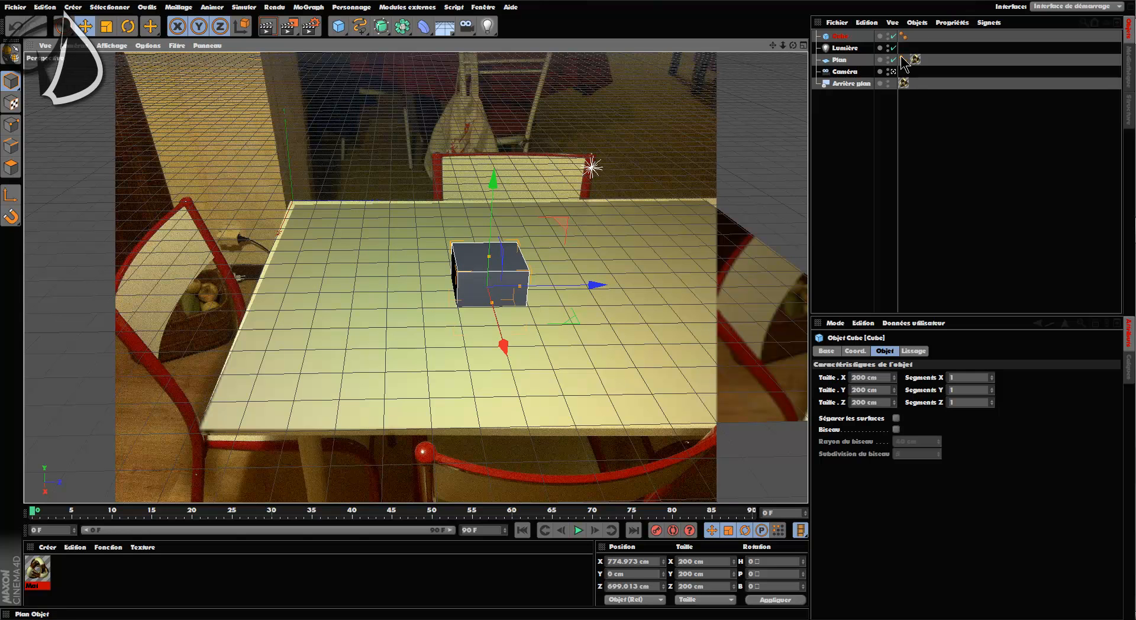
{"action": "left_click", "coordinate": [892, 71]}
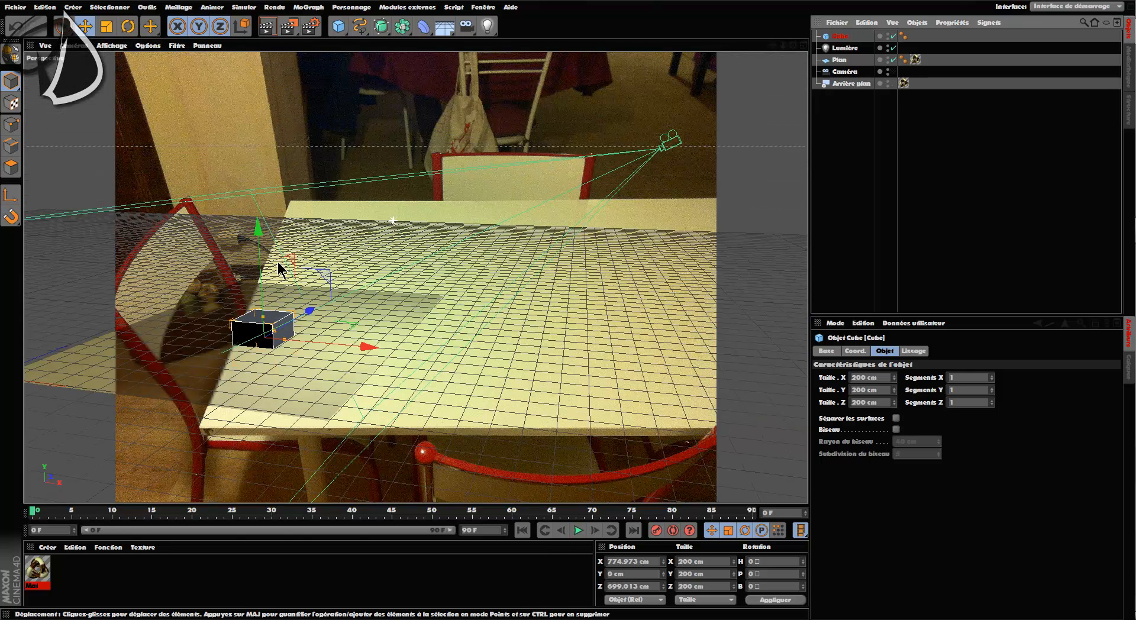
{"action": "left_click", "coordinate": [893, 72]}
Raise the cube in the right-side view to about Y 86 cm so that it rests on the plane.
{"action": "middle_click", "coordinate": [357, 184]}
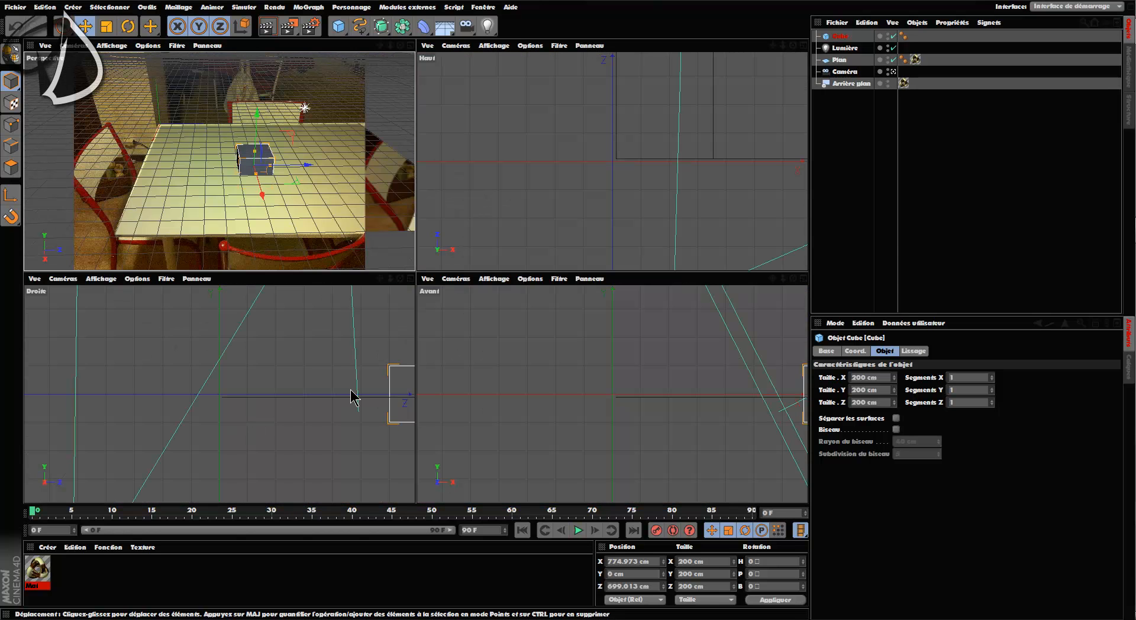
{"action": "scroll", "coordinate": [369, 378], "scroll_direction": "down", "scroll_amount": 2}
{"action": "left_click_drag", "start_coordinate": [379, 279], "coordinate": [376, 280]}
{"action": "scroll", "coordinate": [345, 383], "scroll_direction": "up", "scroll_amount": 2}
{"action": "left_click_drag", "start_coordinate": [240, 355], "coordinate": [245, 321]}
{"action": "middle_click", "coordinate": [402, 86]}
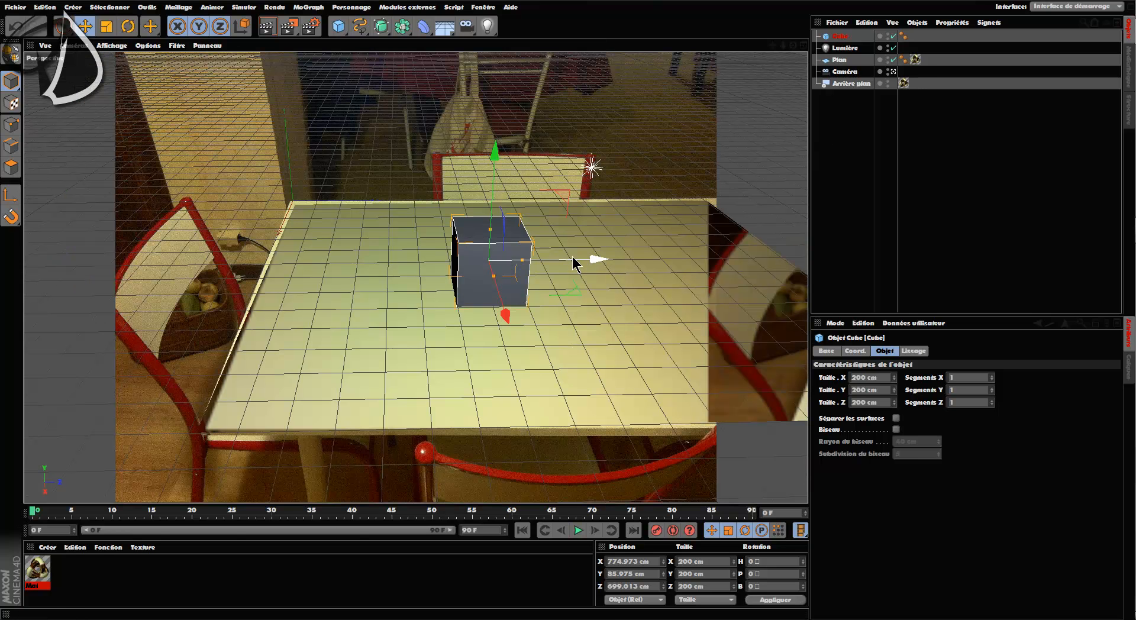
Slide the cube across the tabletop to about X 801 and Z 1071 cm, keeping its height, and render a preview.
{"action": "left_click_drag", "start_coordinate": [575, 294], "coordinate": [551, 279]}
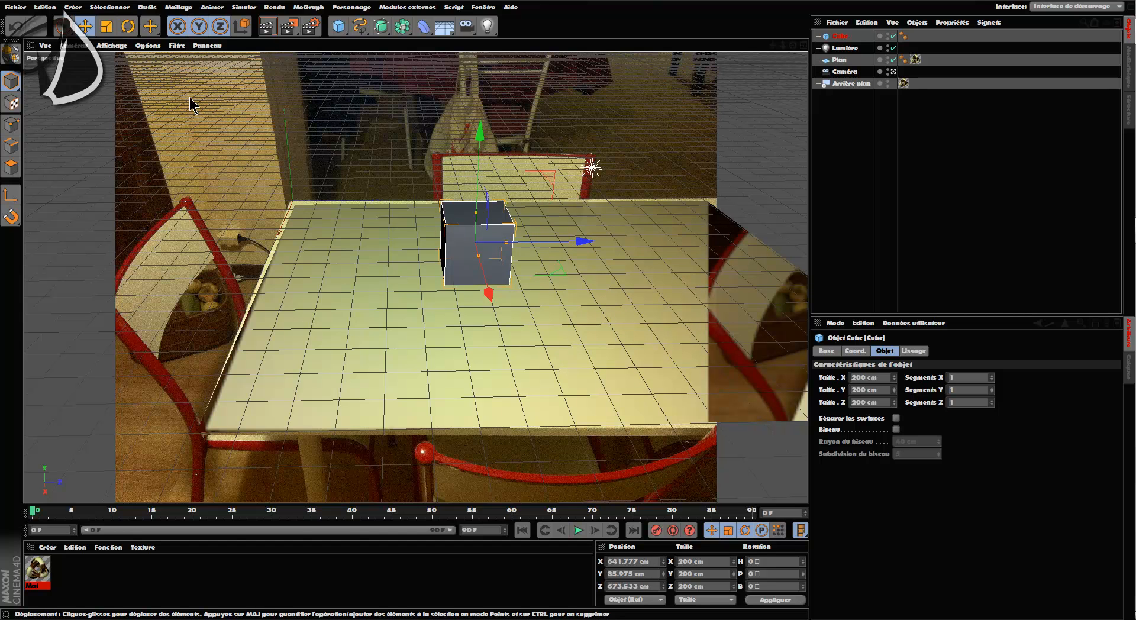
{"action": "left_click_drag", "start_coordinate": [562, 274], "coordinate": [702, 268]}
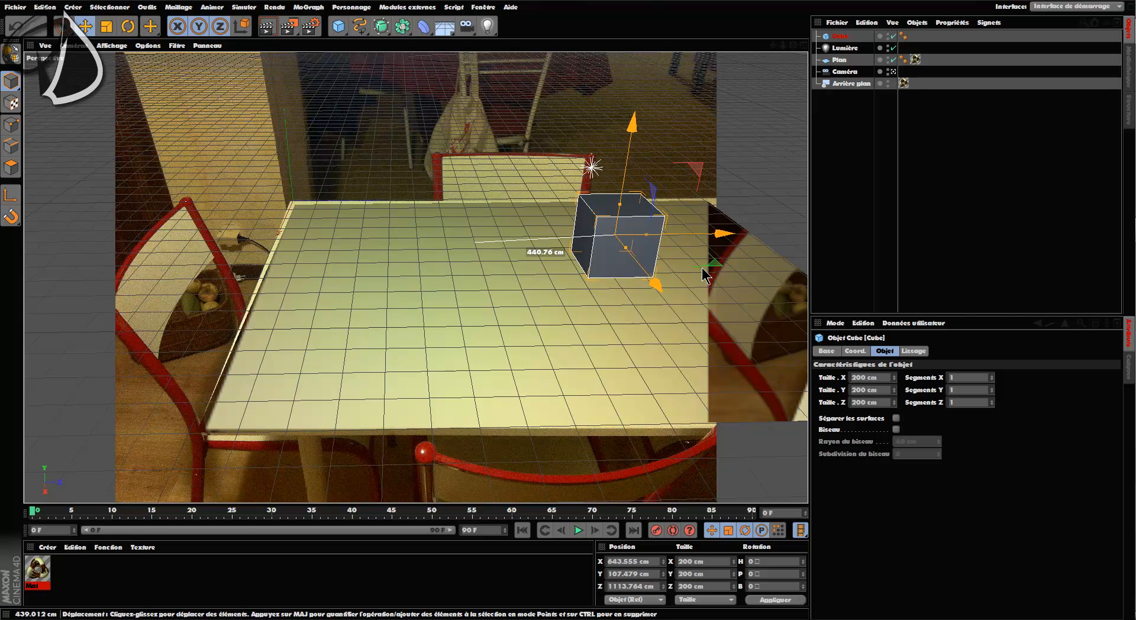
{"action": "left_click", "coordinate": [17, 27]}
{"action": "left_click_drag", "start_coordinate": [554, 270], "coordinate": [712, 292]}
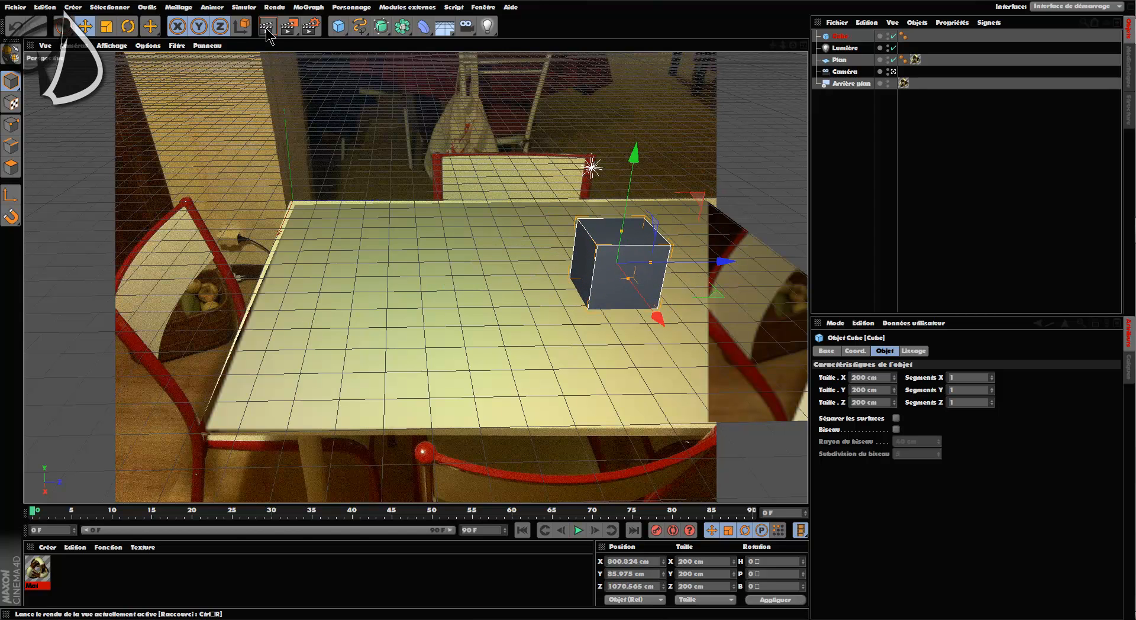
{"action": "key", "text": "ctrl+r"}
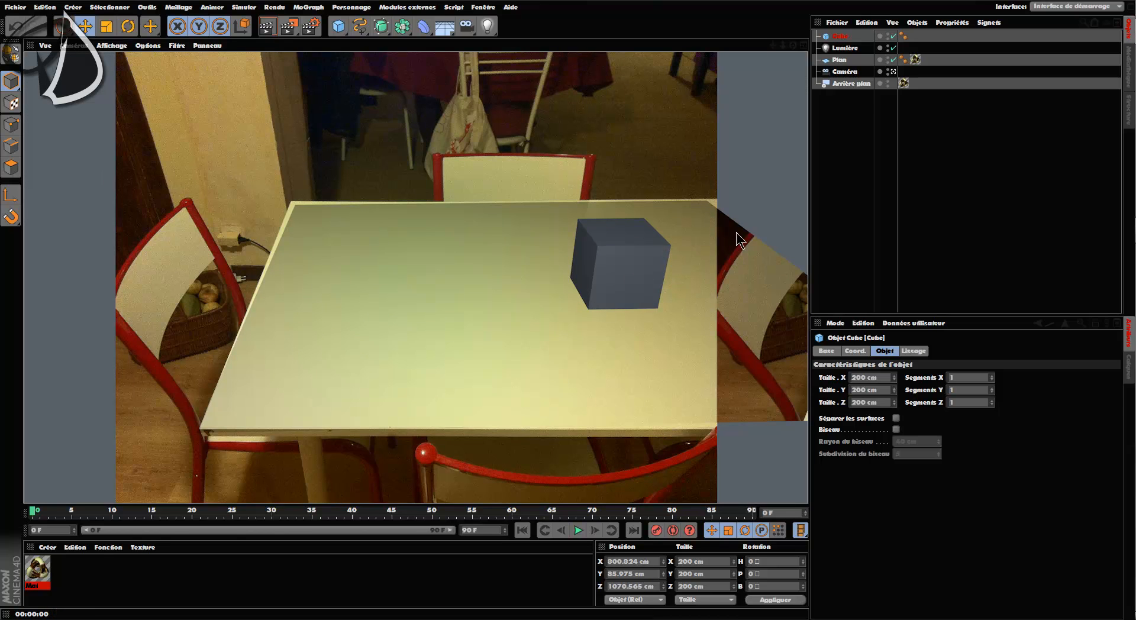
Give the light soft shadows (Masques d'ombres) with a density of 80 %, and render the result.
{"action": "left_click", "coordinate": [852, 49]}
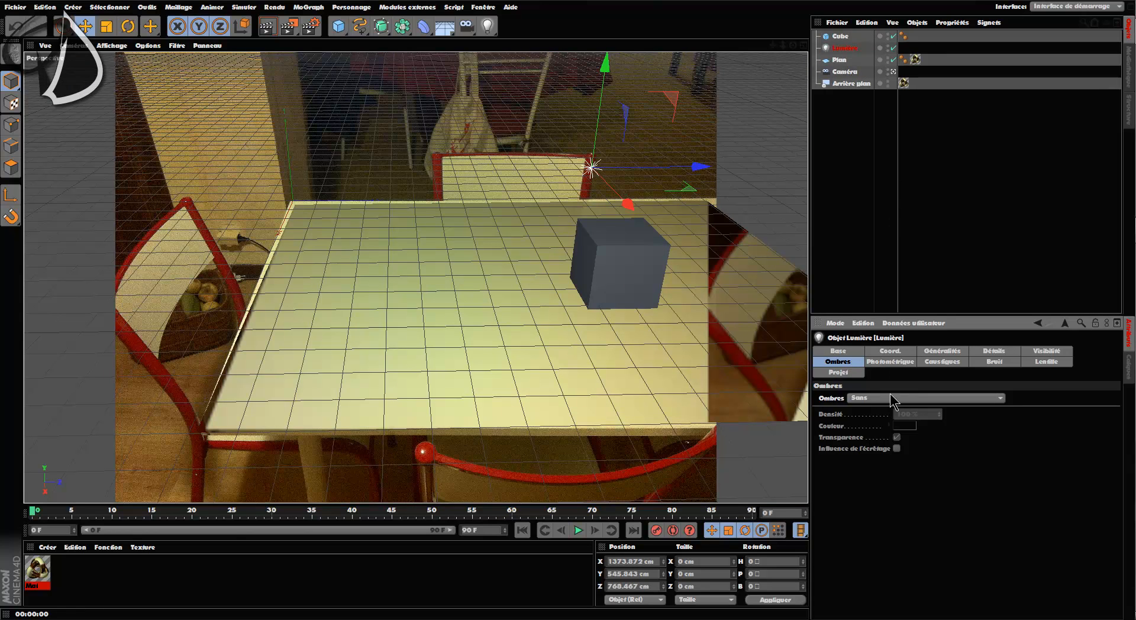
{"action": "left_click", "coordinate": [908, 403]}
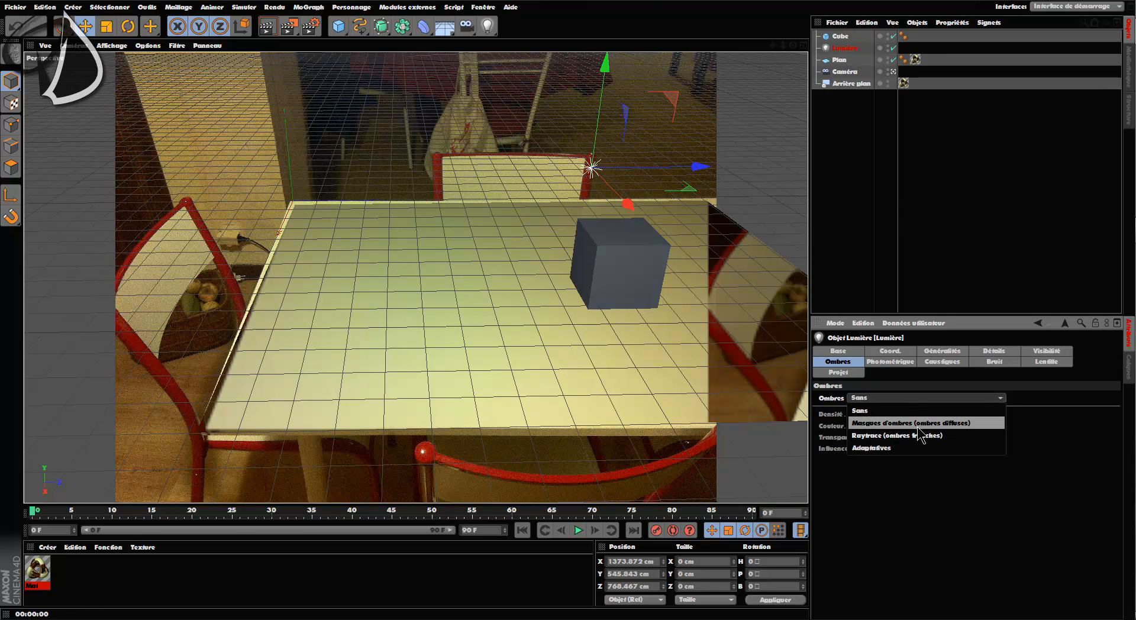
{"action": "left_click", "coordinate": [907, 422]}
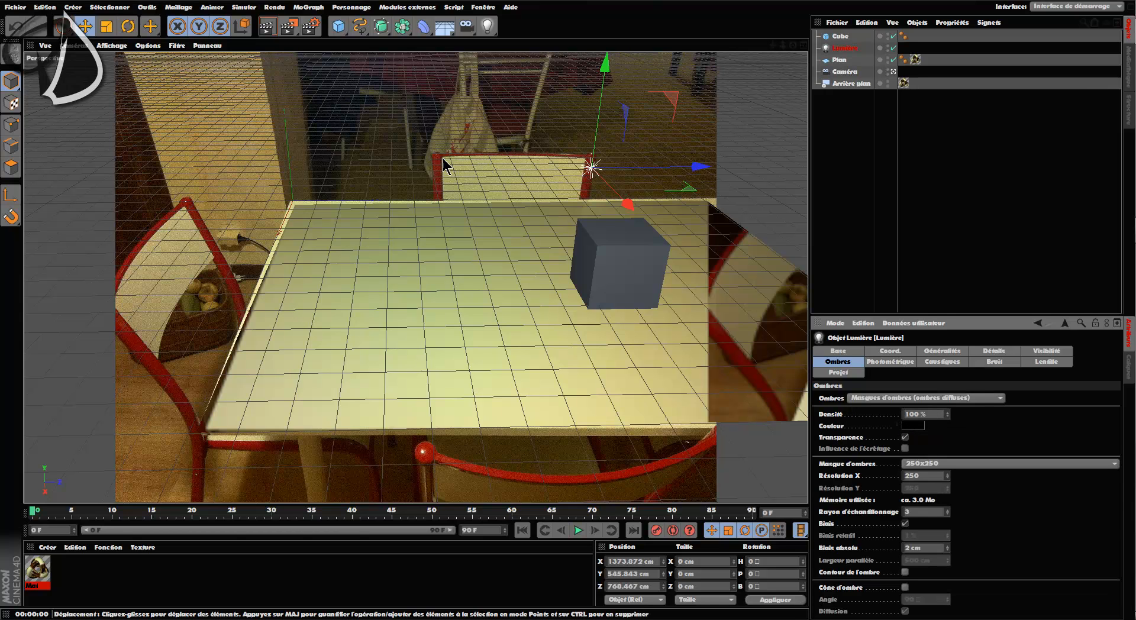
{"action": "double_click", "coordinate": [922, 414]}
{"action": "type", "text": "80"}
{"action": "key", "text": "Return"}
{"action": "left_click", "coordinate": [266, 26]}
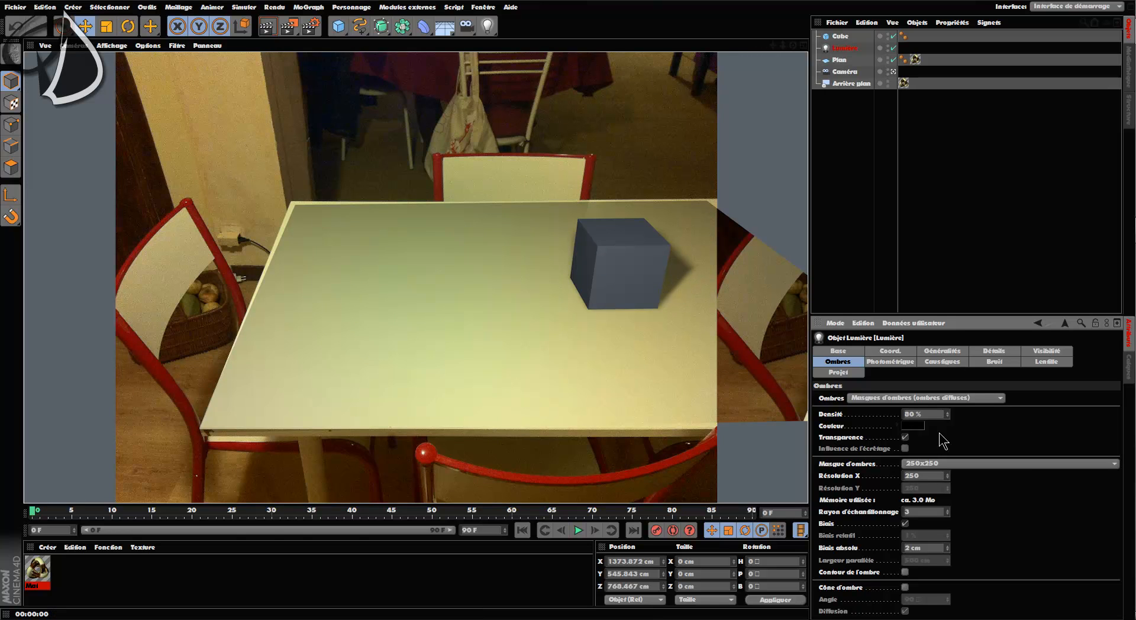
Try shadow map sizes of 1500x1500 and 1000x1000 in renders, and return the light to 250x250.
{"action": "left_click", "coordinate": [958, 464]}
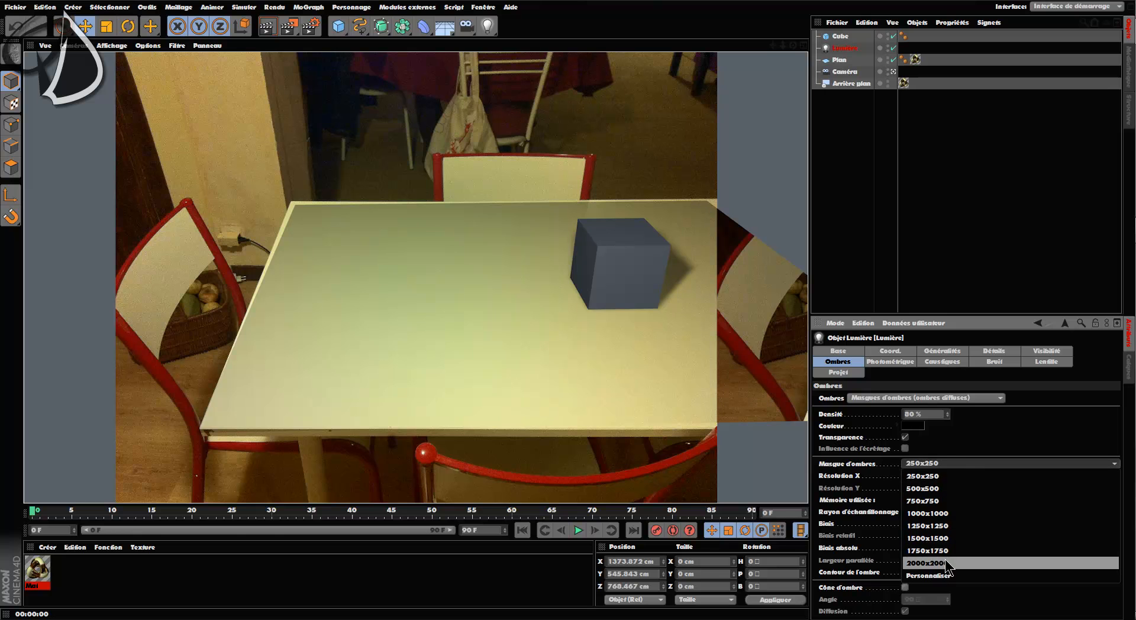
{"action": "left_click", "coordinate": [949, 538]}
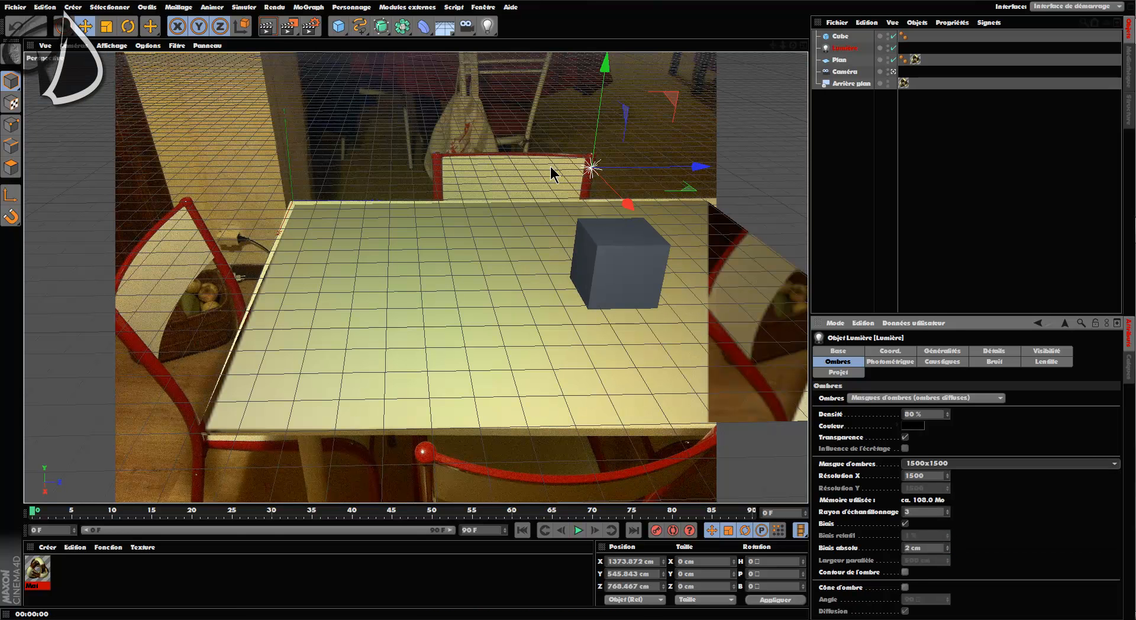
{"action": "left_click", "coordinate": [268, 27]}
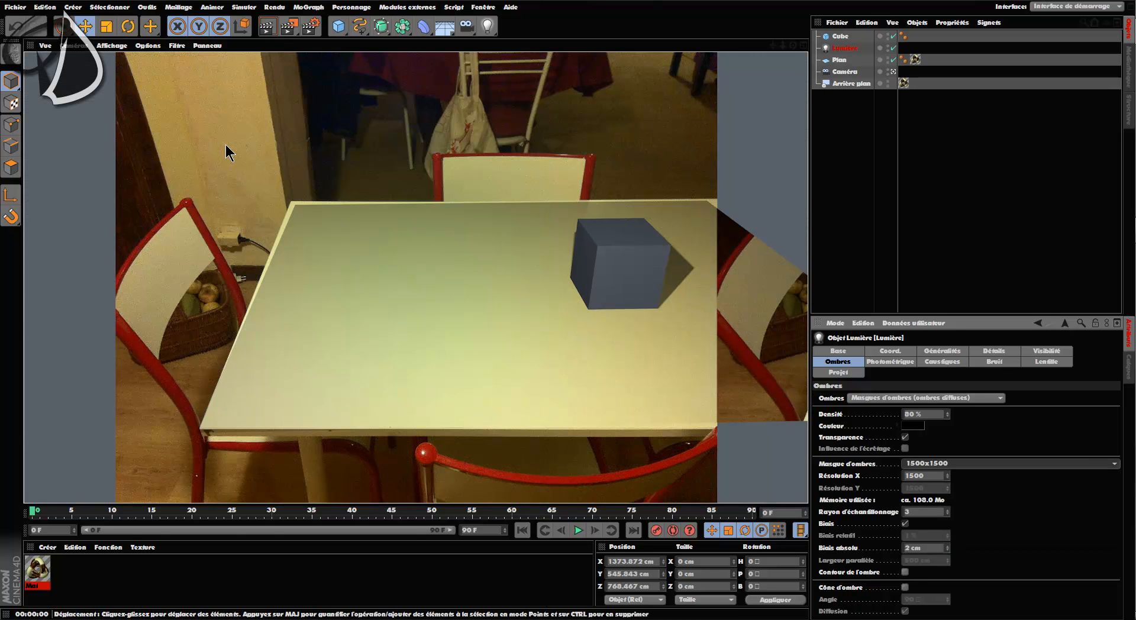
{"action": "left_click", "coordinate": [993, 462]}
{"action": "left_click", "coordinate": [966, 516]}
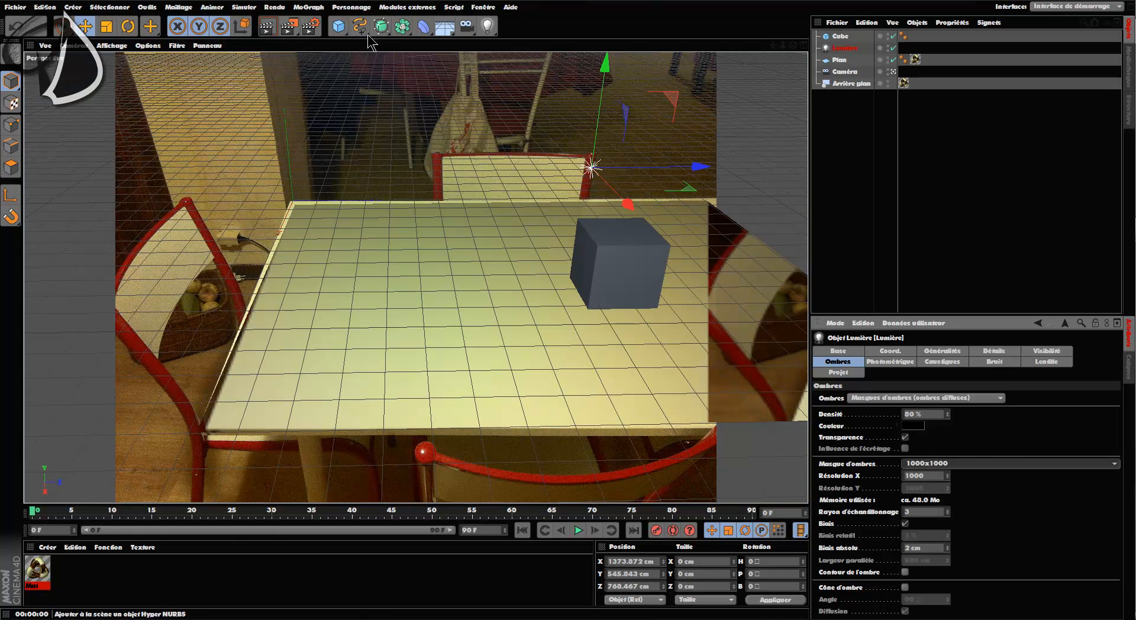
{"action": "left_click", "coordinate": [268, 27]}
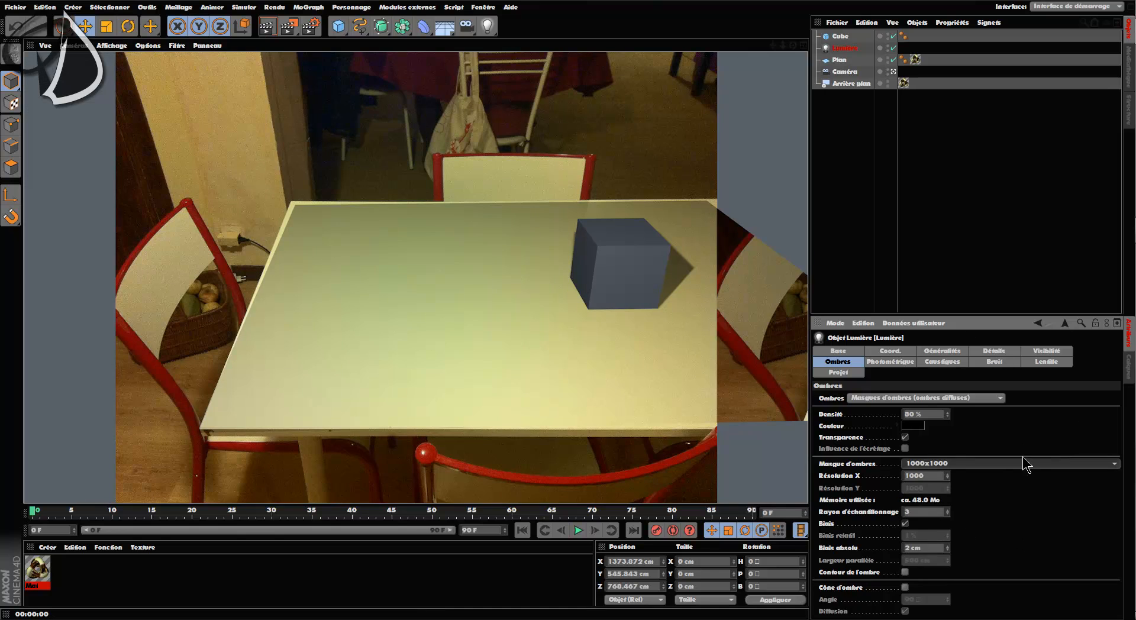
{"action": "left_click", "coordinate": [1021, 461]}
{"action": "left_click", "coordinate": [950, 478]}
{"action": "left_click", "coordinate": [266, 27]}
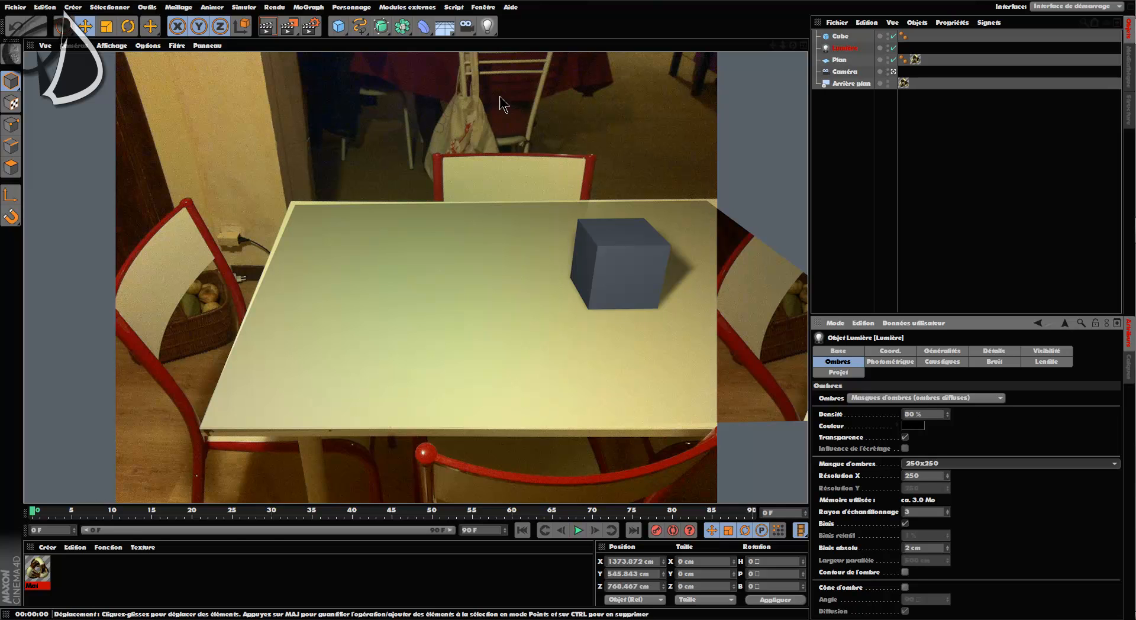
Reduce the light's intensity to 85 % and render a preview.
{"action": "left_click", "coordinate": [892, 353]}
{"action": "left_click", "coordinate": [941, 354]}
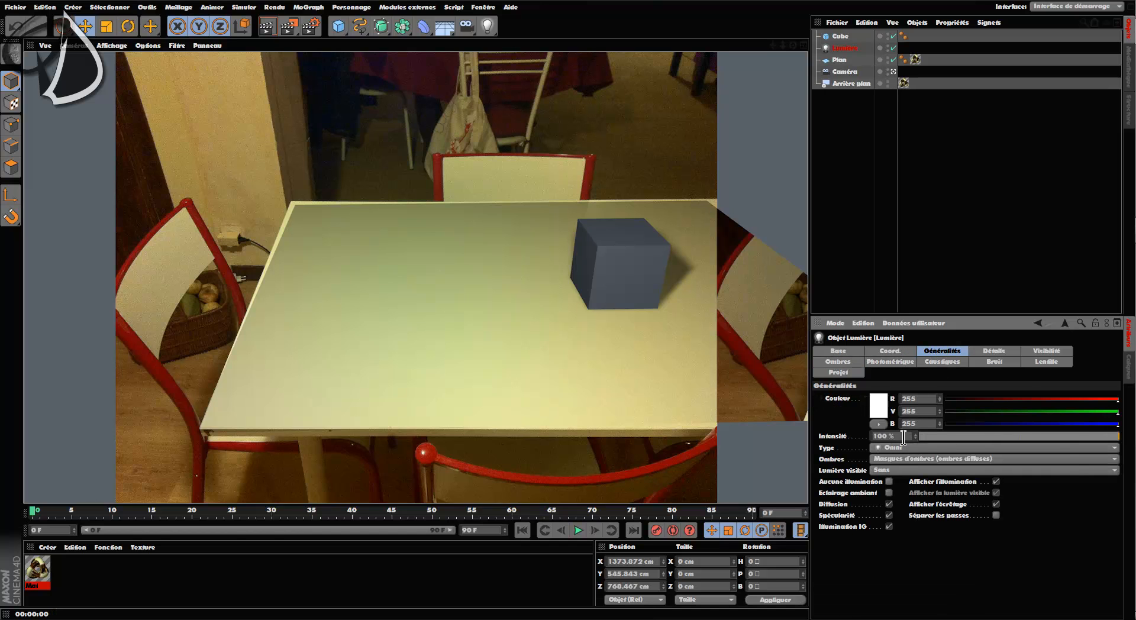
{"action": "mouse_move", "coordinate": [916, 437]}
{"action": "left_mouse_down"}
{"action": "mouse_move", "coordinate": [902, 438]}
{"action": "mouse_move", "coordinate": [917, 438]}
{"action": "left_mouse_up"}
{"action": "left_click", "coordinate": [267, 26]}
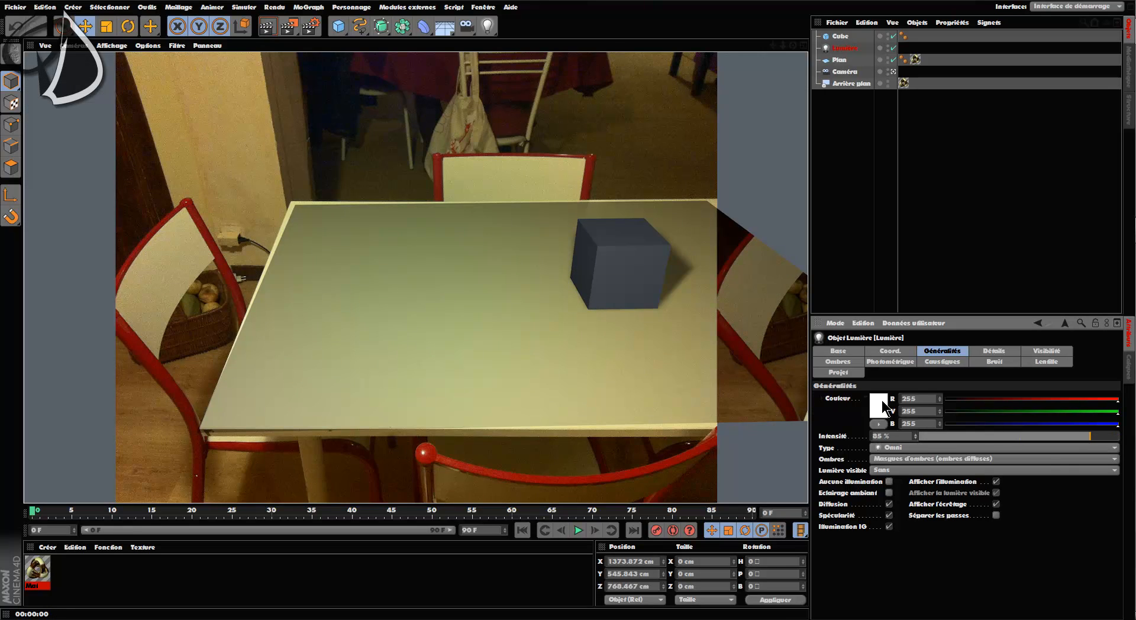
Tint the light's colour a very pale pink with R 255, V 241 and B 241.
{"action": "left_click", "coordinate": [900, 352]}
{"action": "left_click", "coordinate": [946, 352]}
{"action": "left_click", "coordinate": [881, 403]}
{"action": "left_click_drag", "start_coordinate": [821, 372], "coordinate": [816, 368]}
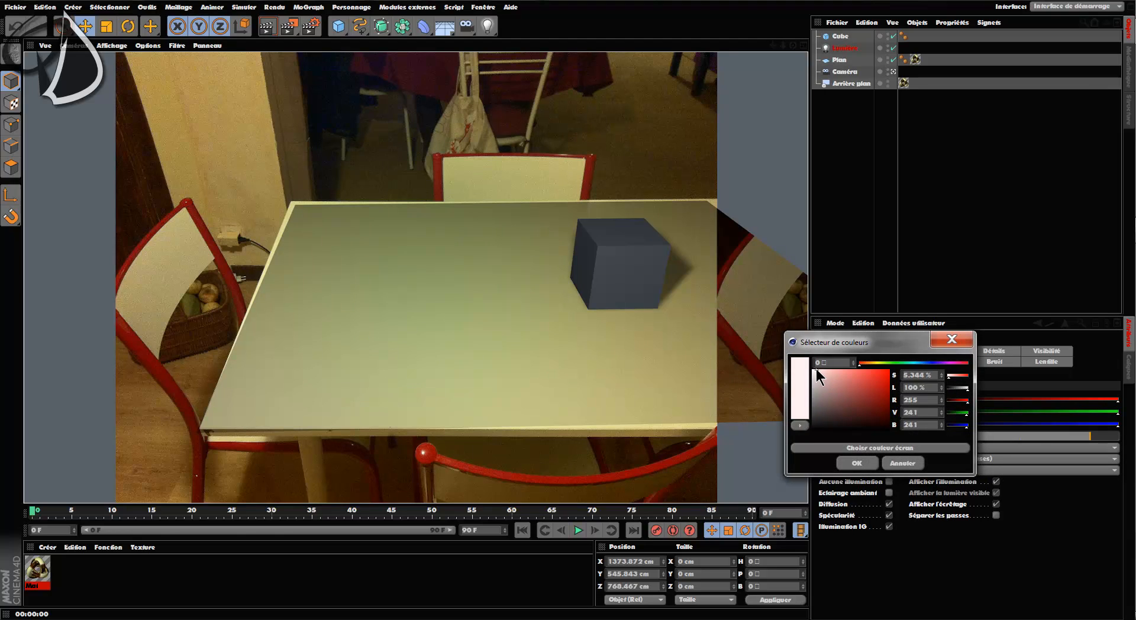
{"action": "left_click", "coordinate": [855, 463]}
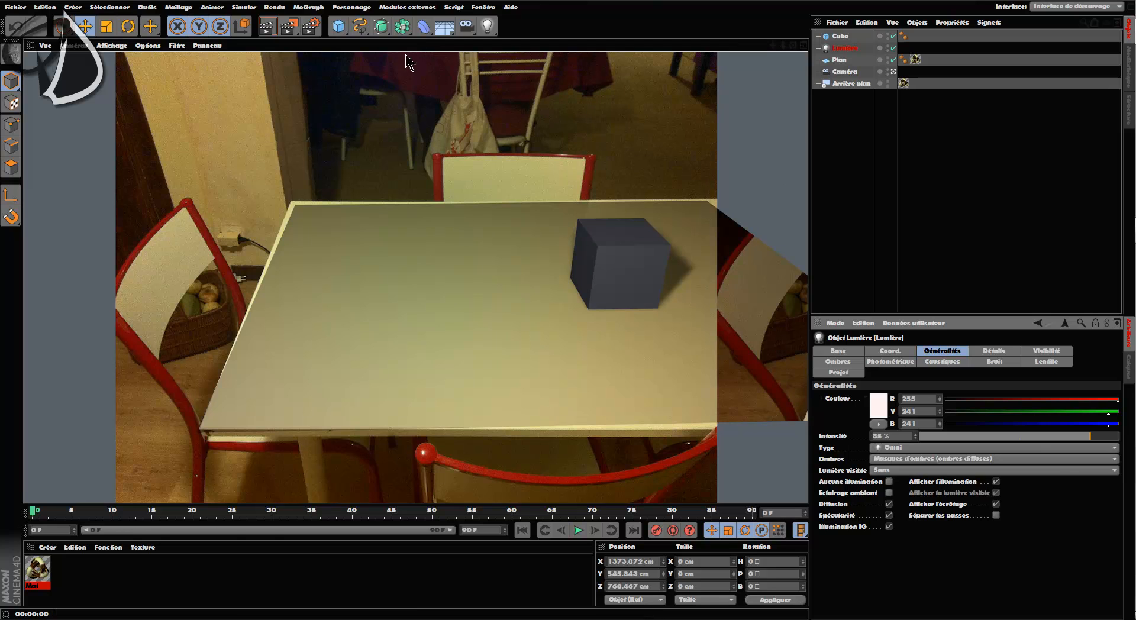
Add the Illumination globale effect to the render settings with a diffusion depth of 2.
{"action": "left_click", "coordinate": [312, 26]}
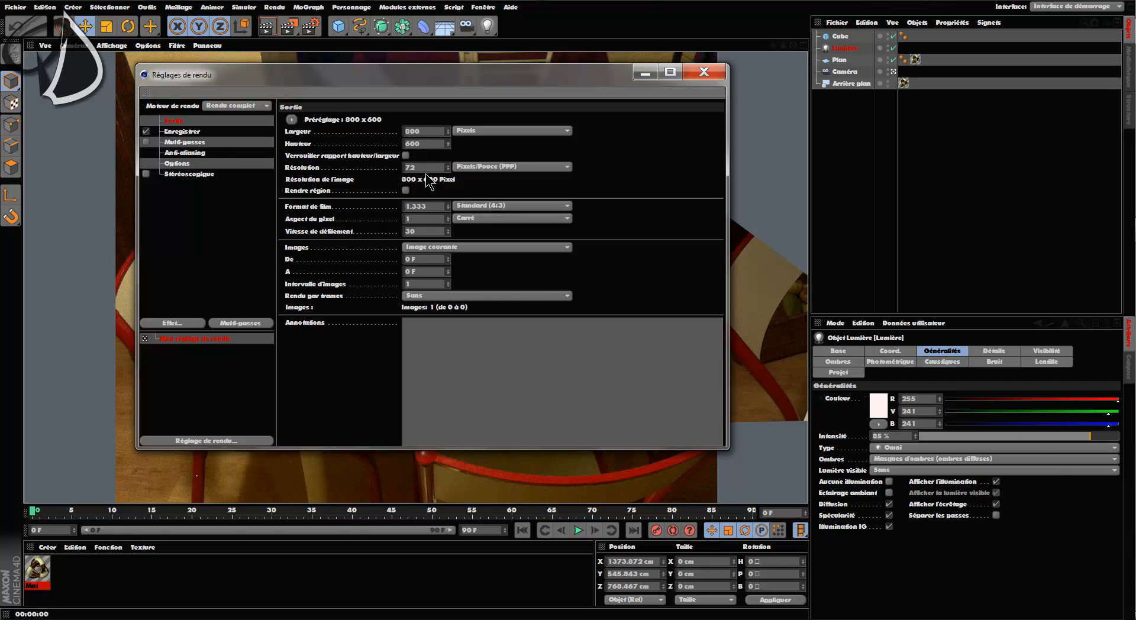
{"action": "left_click", "coordinate": [180, 132]}
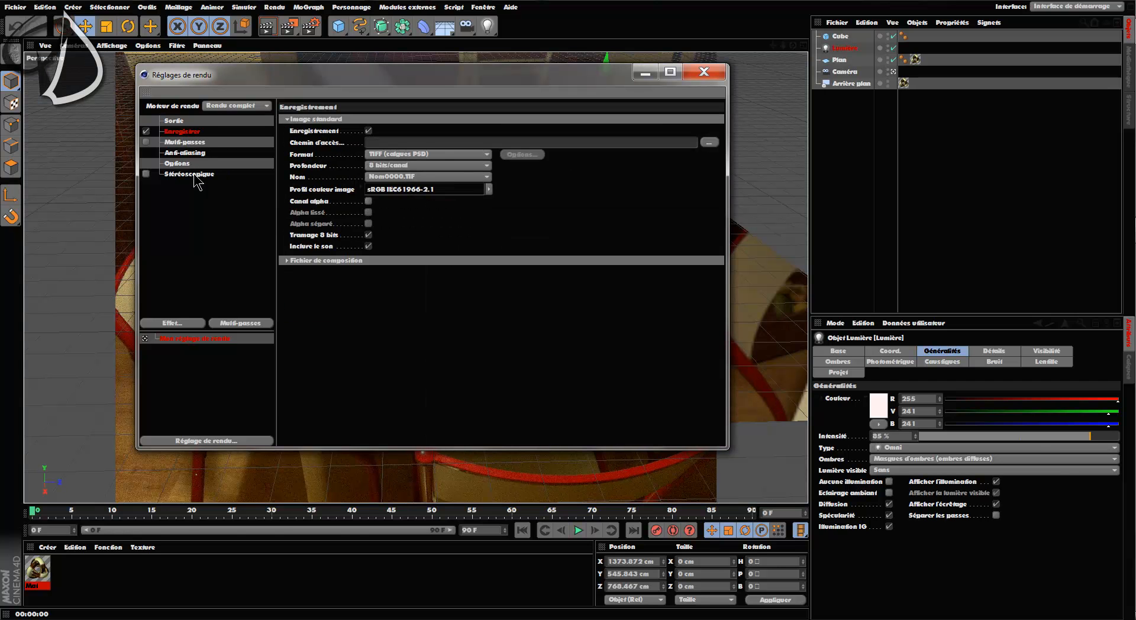
{"action": "right_click", "coordinate": [186, 196]}
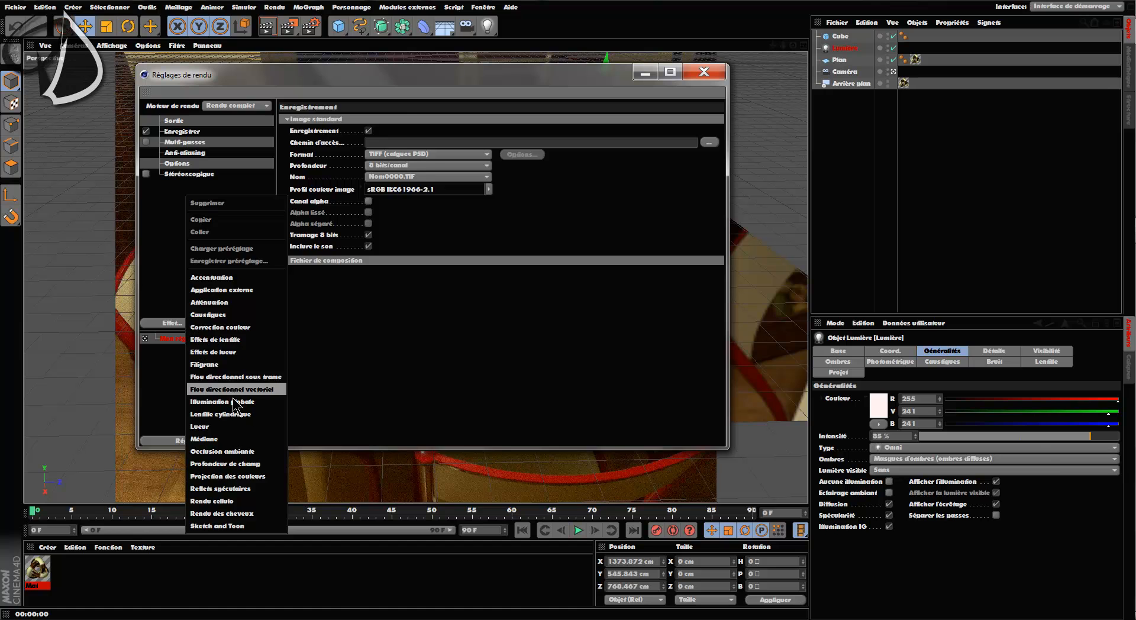
{"action": "left_click", "coordinate": [235, 402]}
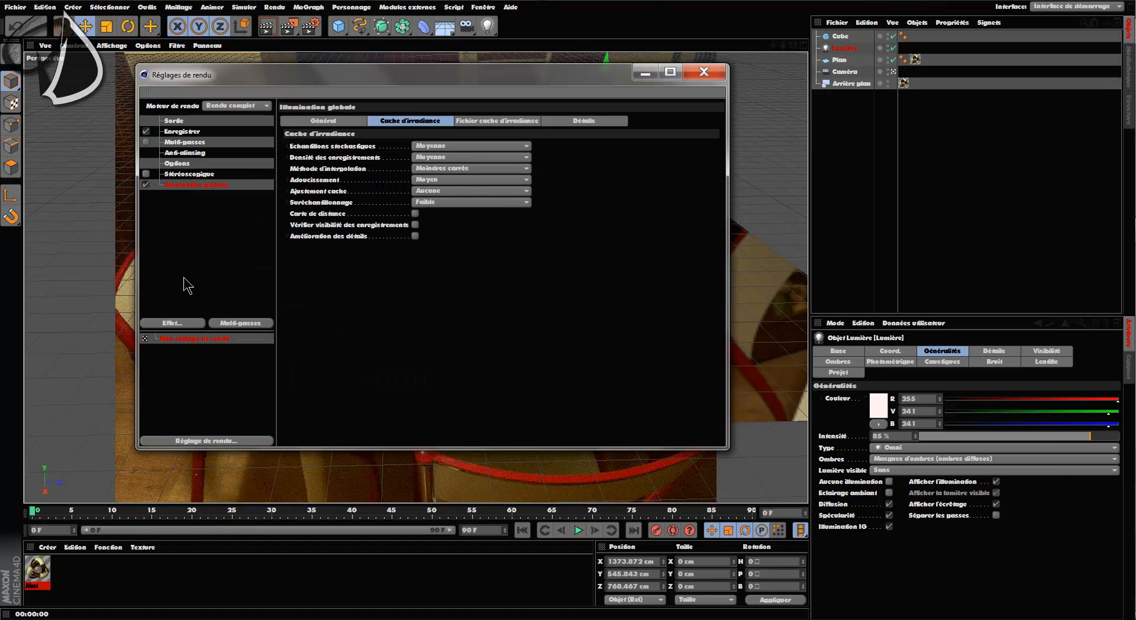
{"action": "left_click", "coordinate": [330, 122]}
{"action": "left_click", "coordinate": [387, 158]}
{"action": "type", "text": "2"}
{"action": "key", "text": "Return"}
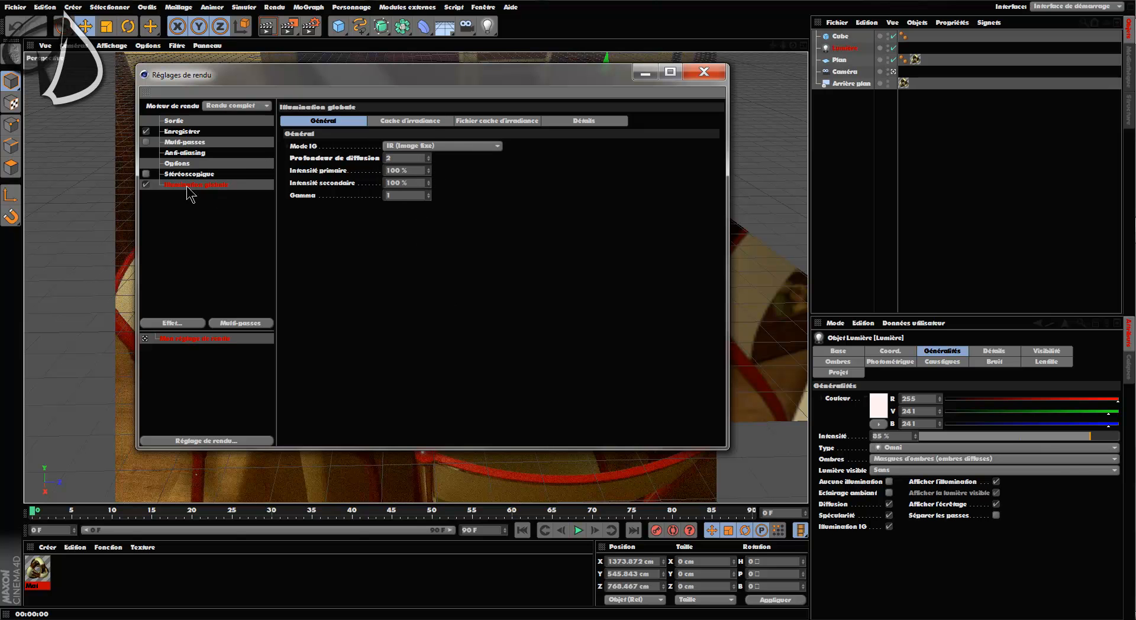
Add the Occlusion ambiante effect to the render settings, moving the dialog clear of the scene.
{"action": "left_click_drag", "start_coordinate": [389, 79], "coordinate": [505, 257]}
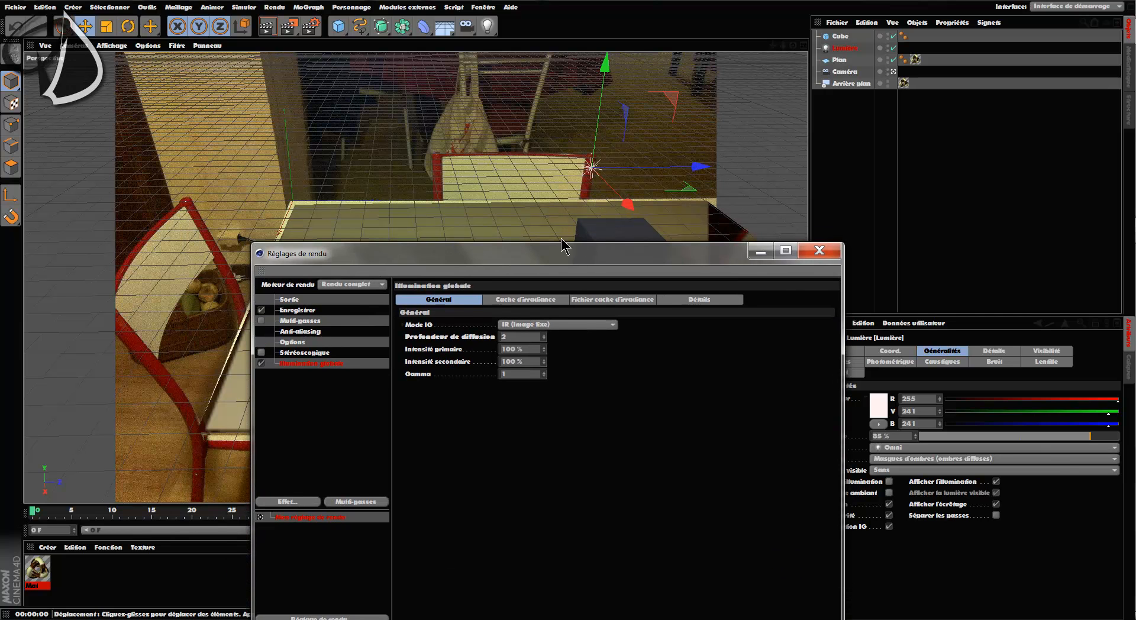
{"action": "left_click_drag", "start_coordinate": [591, 269], "coordinate": [631, 207]}
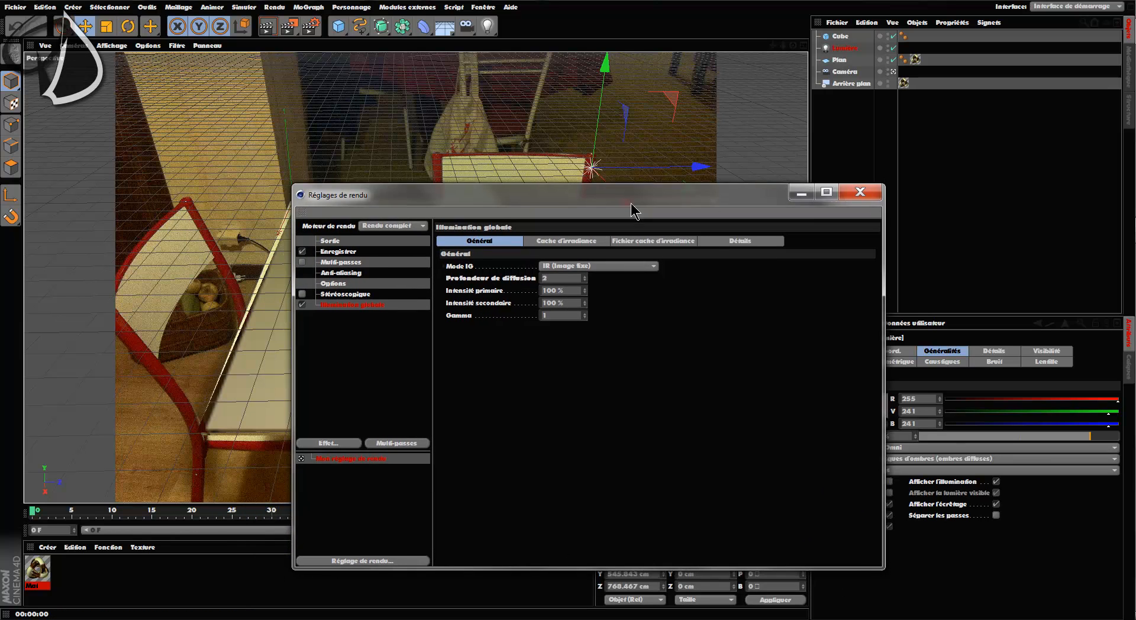
{"action": "right_click", "coordinate": [343, 336]}
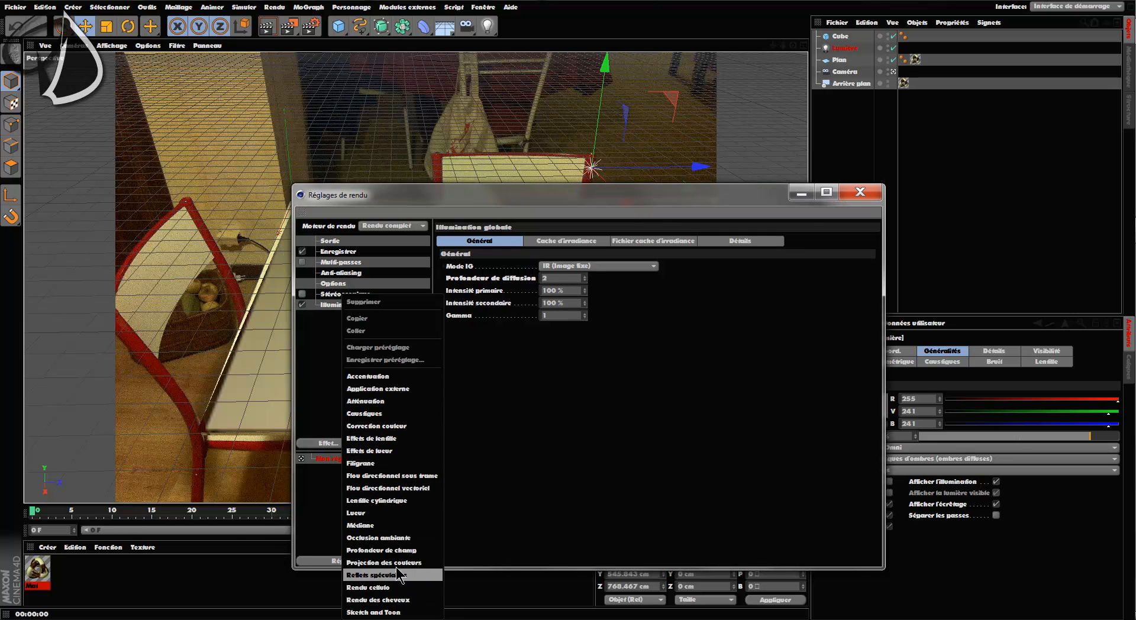
{"action": "left_click", "coordinate": [417, 537]}
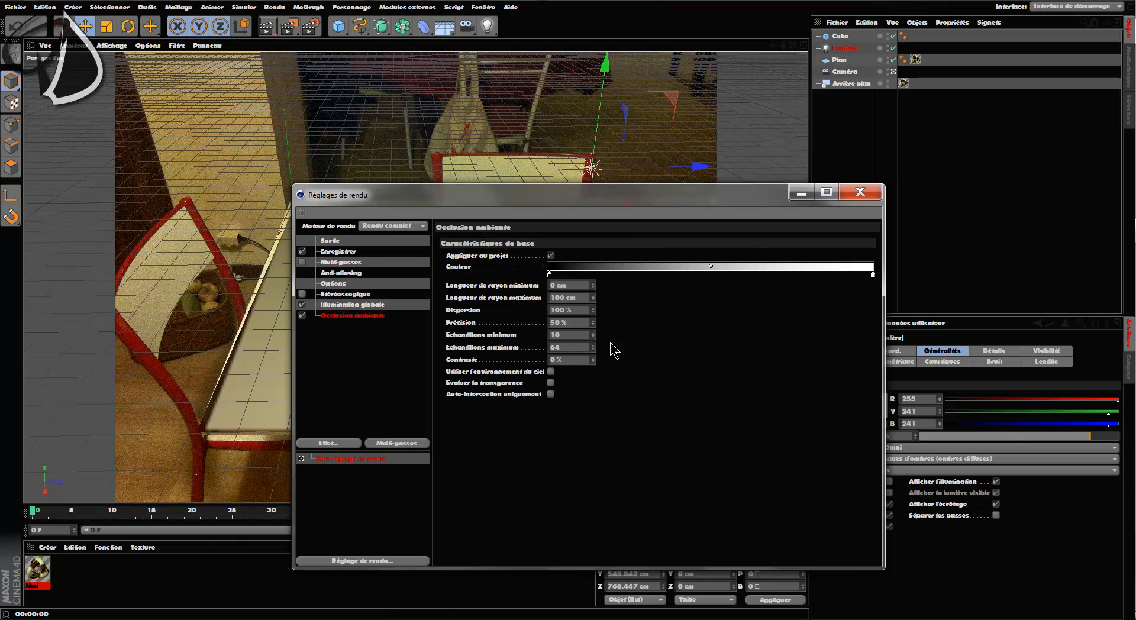
Review the Occlusion ambiante options in the render settings and close the dialog.
{"action": "left_click_drag", "start_coordinate": [609, 195], "coordinate": [669, 228]}
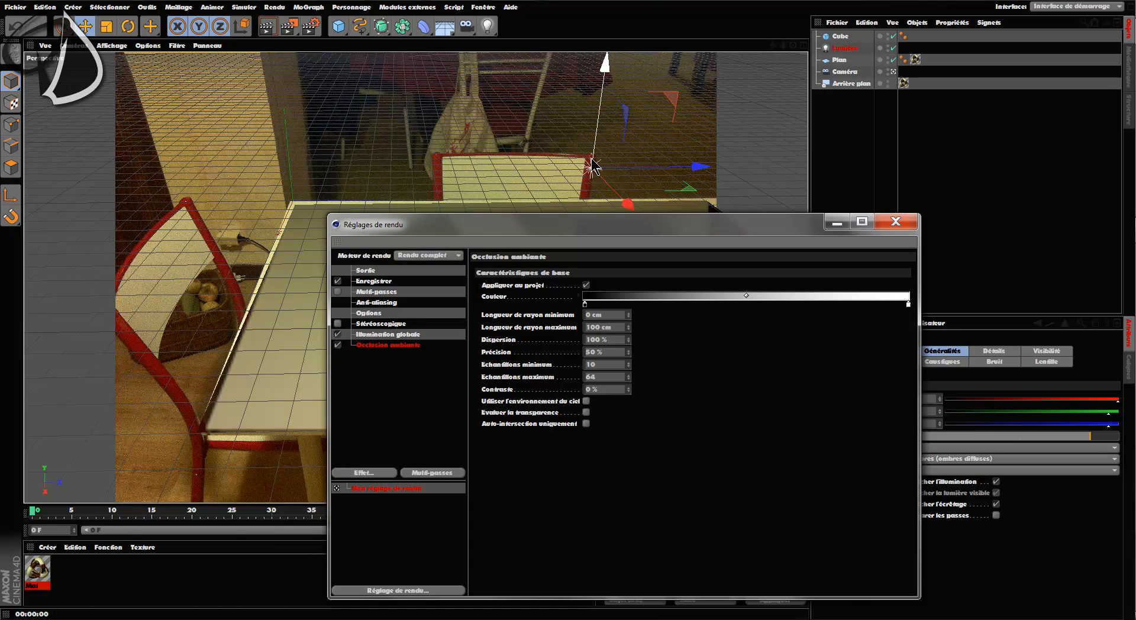
{"action": "left_click_drag", "start_coordinate": [644, 225], "coordinate": [577, 191]}
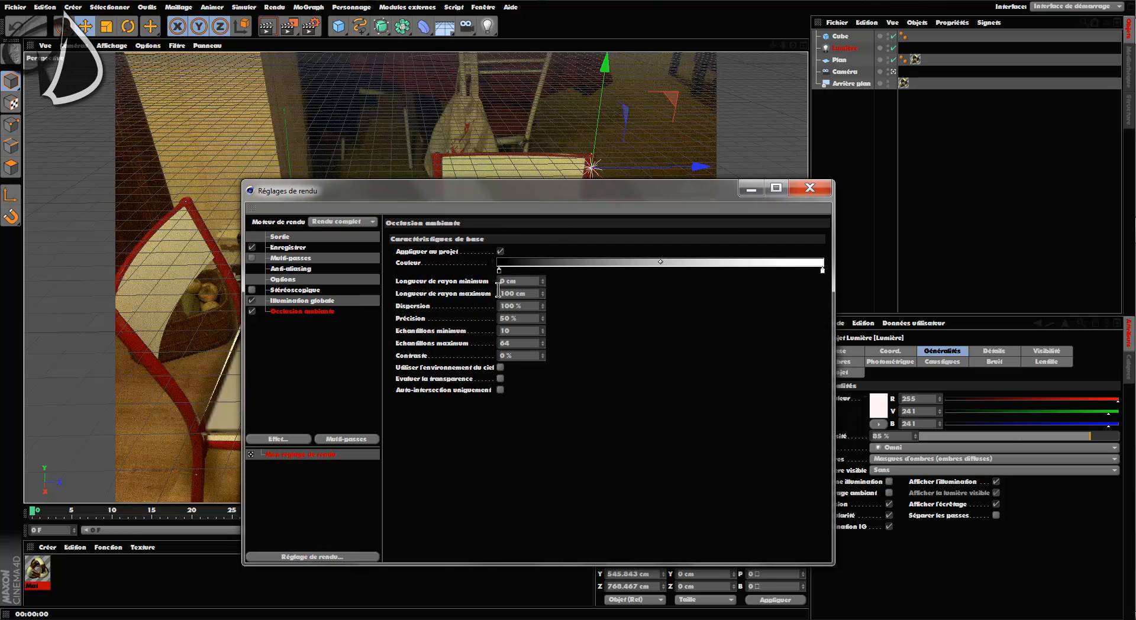
{"action": "left_click", "coordinate": [303, 343]}
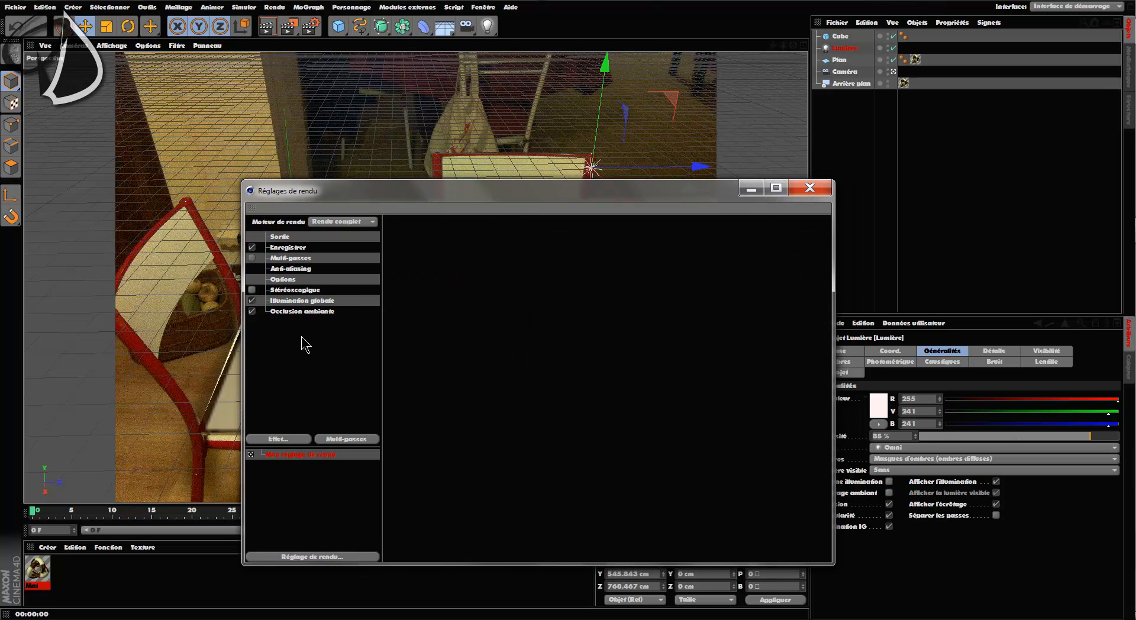
{"action": "left_click", "coordinate": [302, 311]}
{"action": "left_click", "coordinate": [810, 187]}
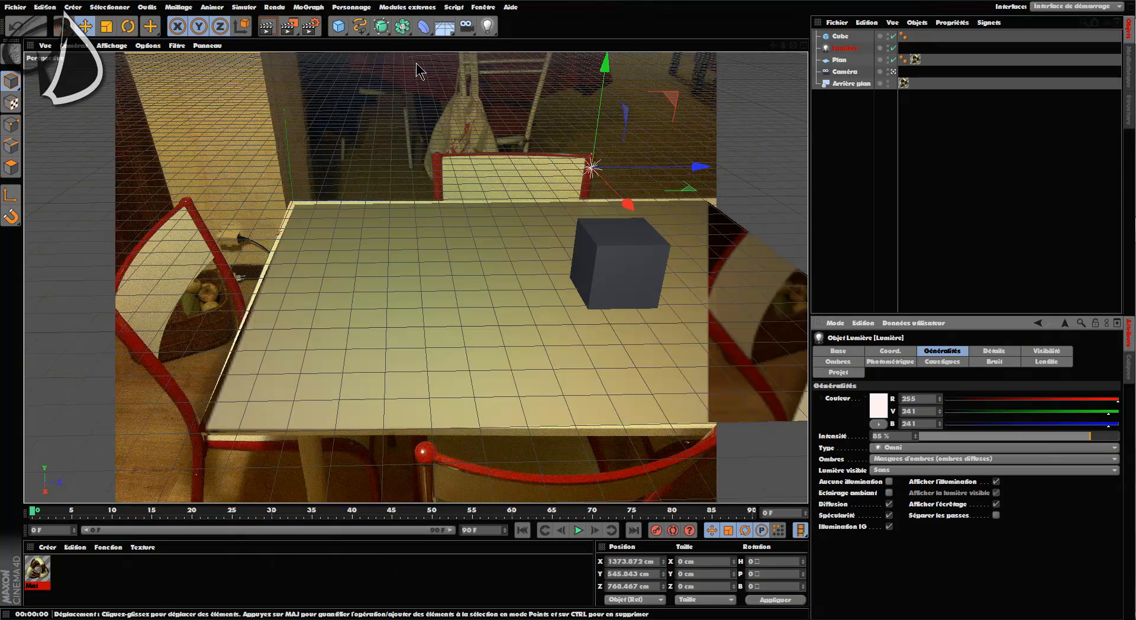
Switch to the other open scene, test3d, and make the Robot, Texte and Pokéball objects visible in the viewport.
{"action": "left_click", "coordinate": [483, 6]}
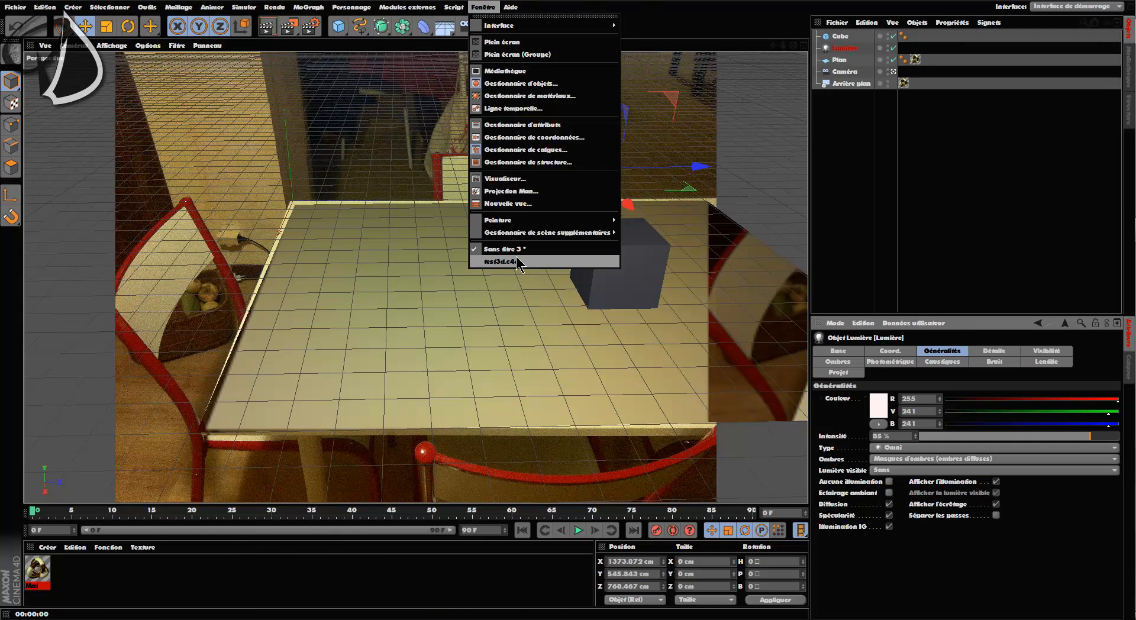
{"action": "left_click", "coordinate": [527, 260]}
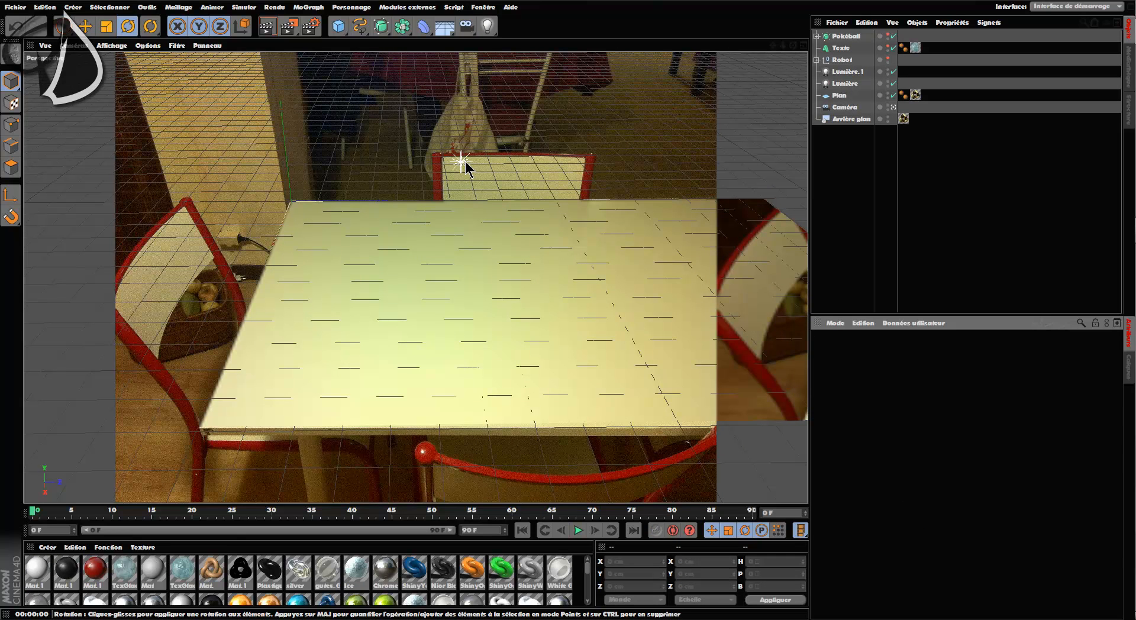
{"action": "left_click", "coordinate": [845, 60]}
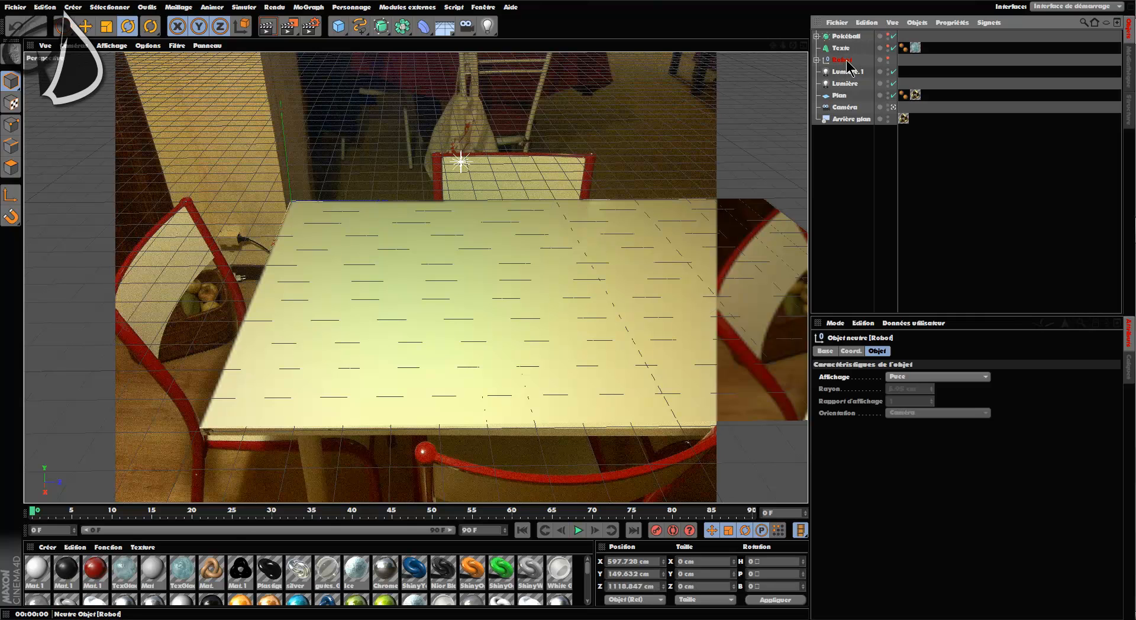
{"action": "left_click", "coordinate": [888, 59]}
{"action": "left_click", "coordinate": [888, 46]}
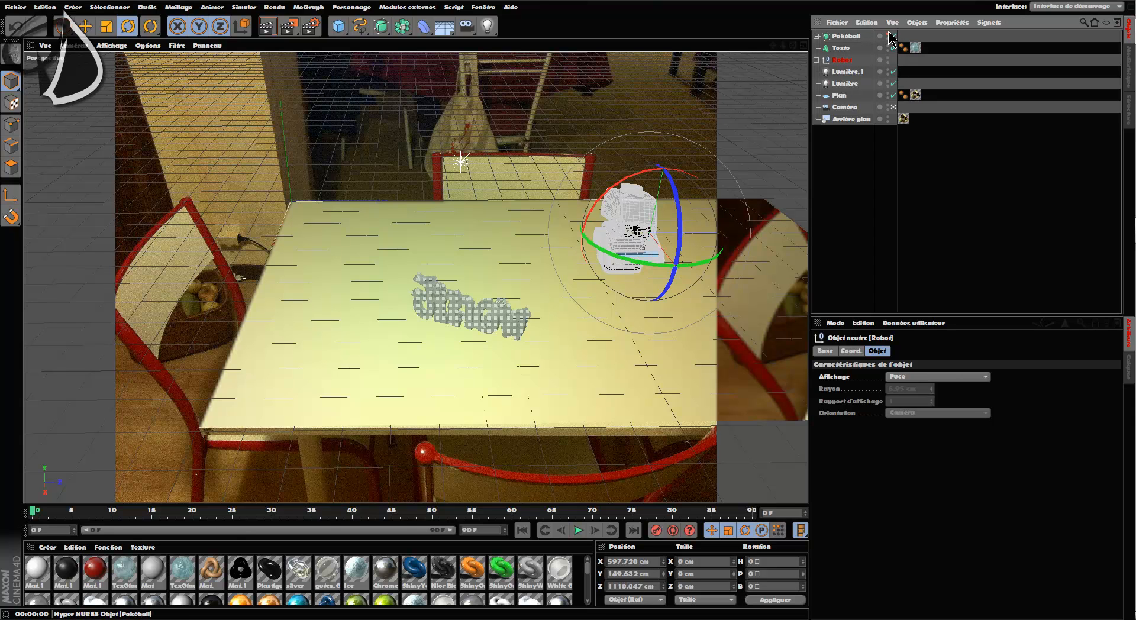
{"action": "left_click", "coordinate": [888, 36]}
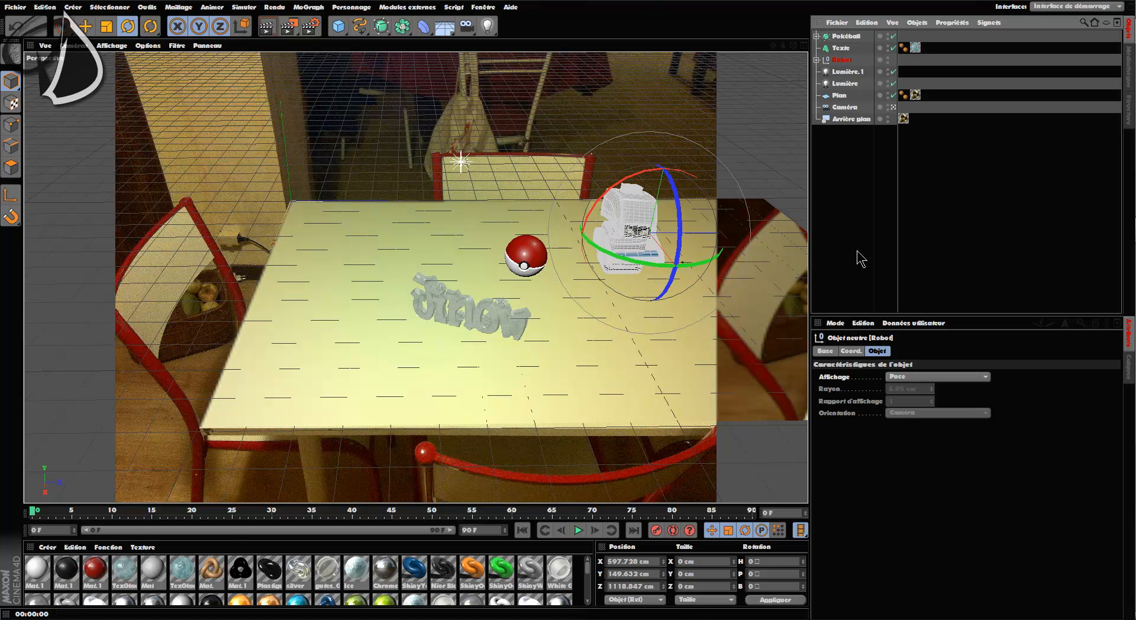
Select Lumière.1 and enable the Illumination globale and Occlusion ambiante effects in this scene's render settings.
{"action": "left_click", "coordinate": [849, 72]}
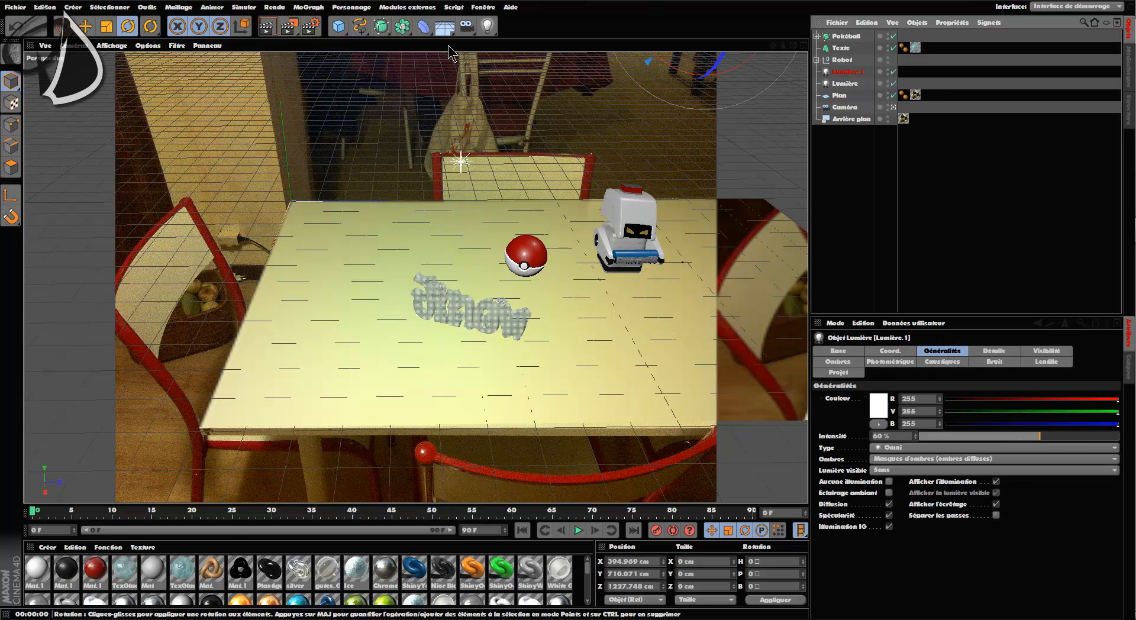
{"action": "left_click", "coordinate": [313, 27]}
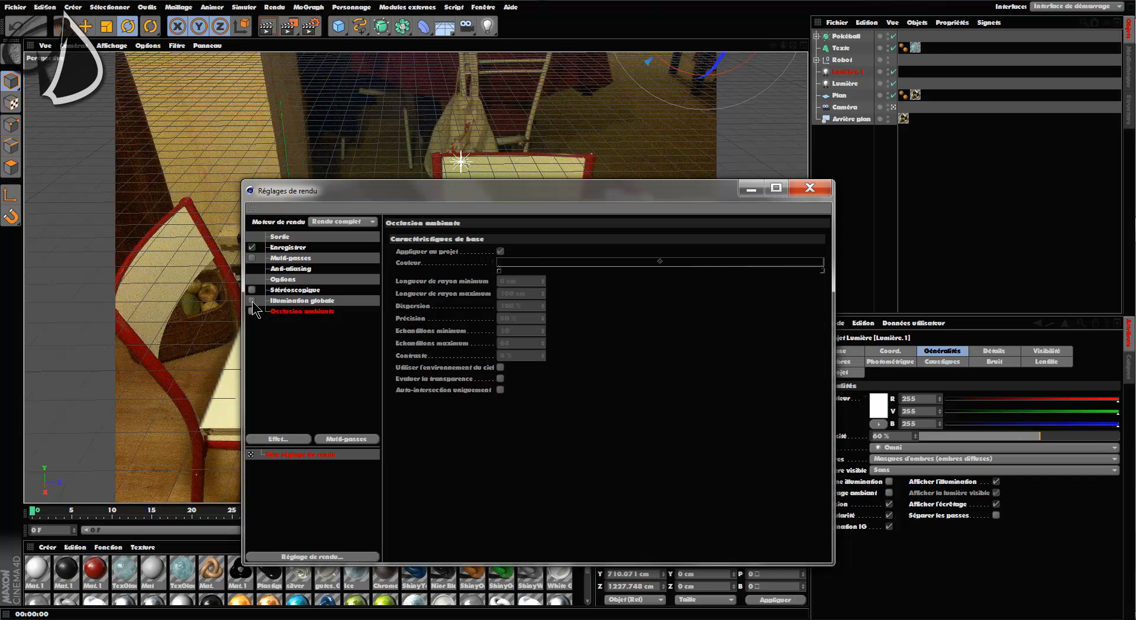
{"action": "left_click", "coordinate": [303, 301]}
{"action": "left_click", "coordinate": [252, 301]}
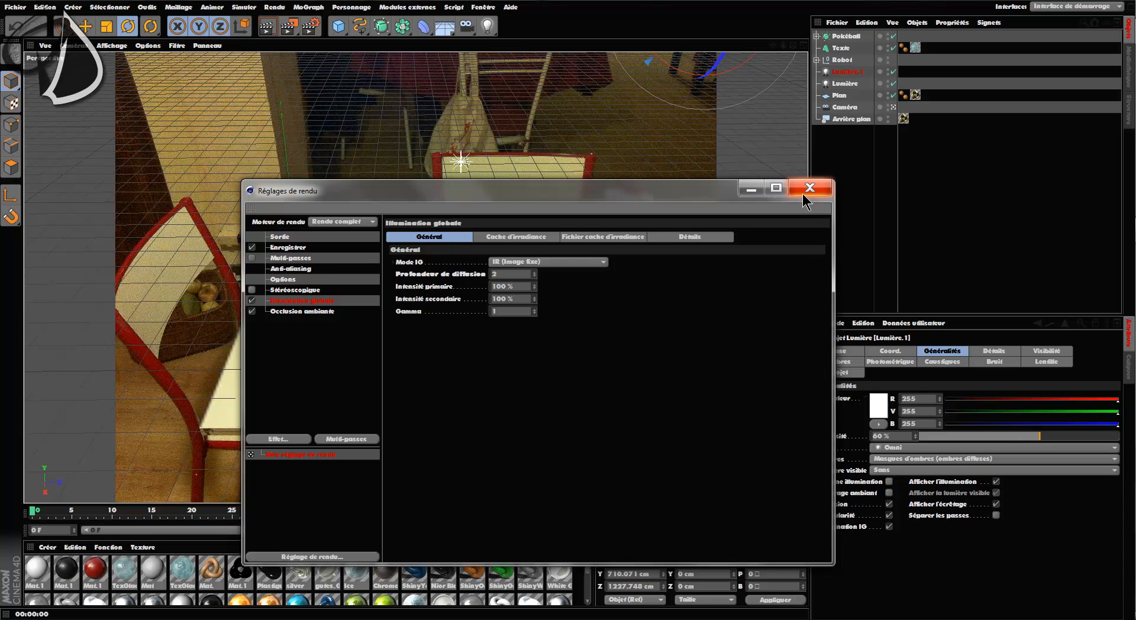
{"action": "left_click", "coordinate": [819, 194]}
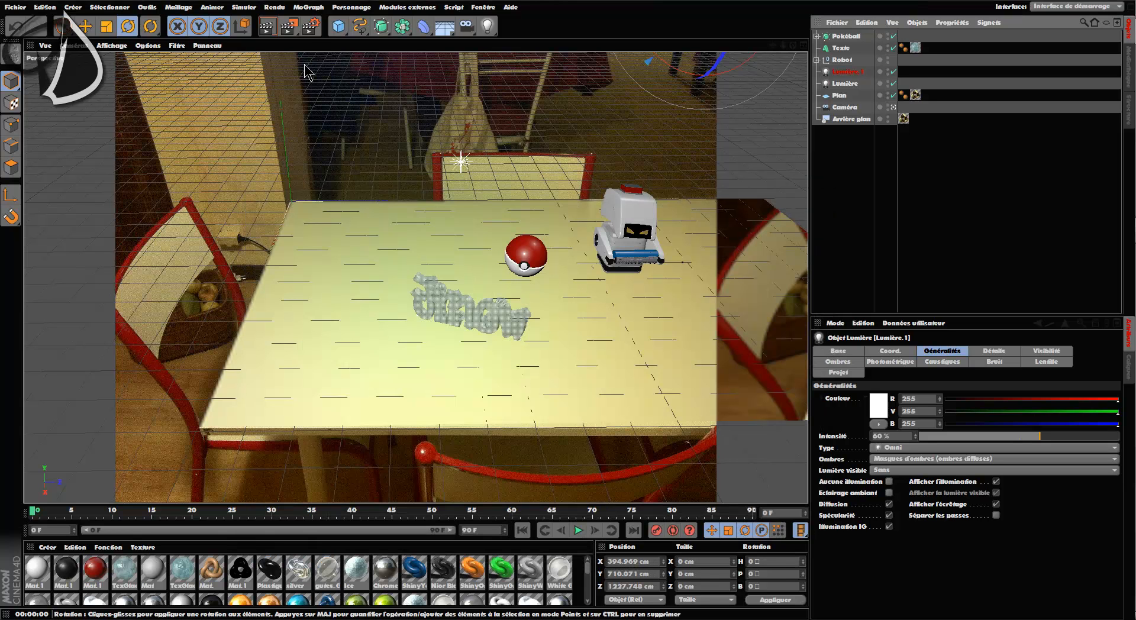
Review the image saving options in the render settings, including output path and format, and close the dialog.
{"action": "left_click", "coordinate": [311, 26]}
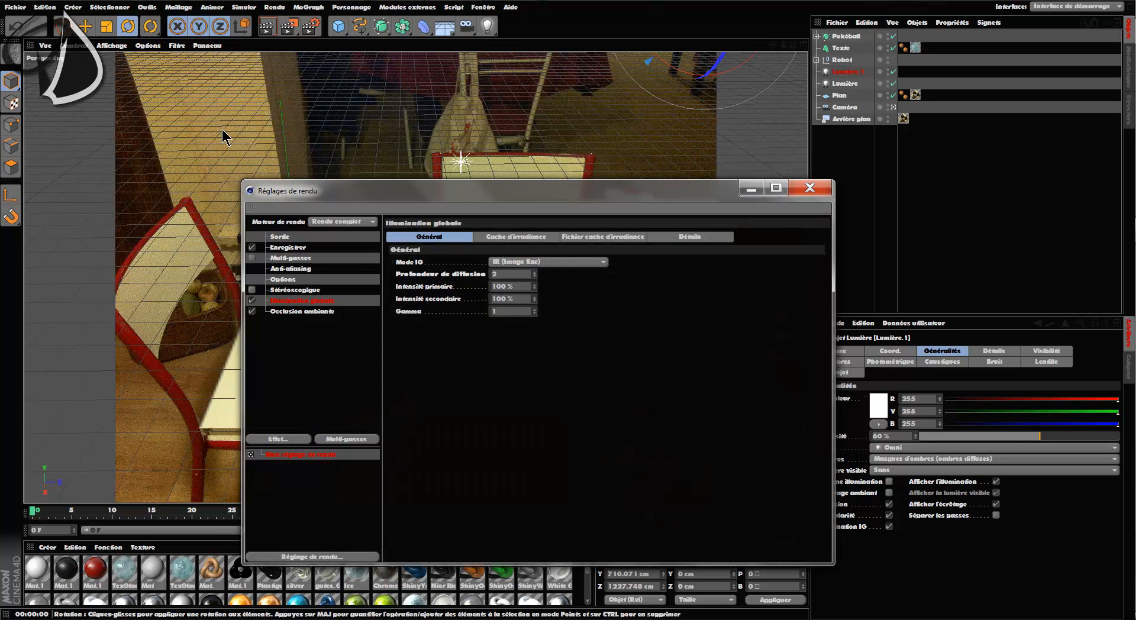
{"action": "left_click", "coordinate": [298, 258]}
{"action": "left_click", "coordinate": [296, 247]}
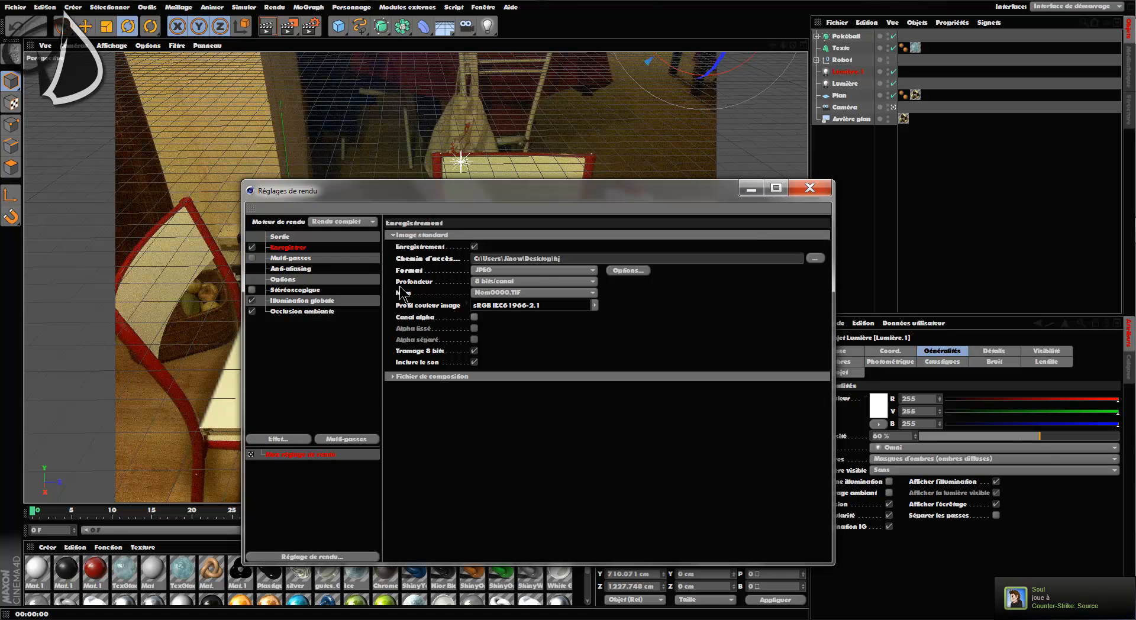
{"action": "left_click", "coordinate": [821, 188]}
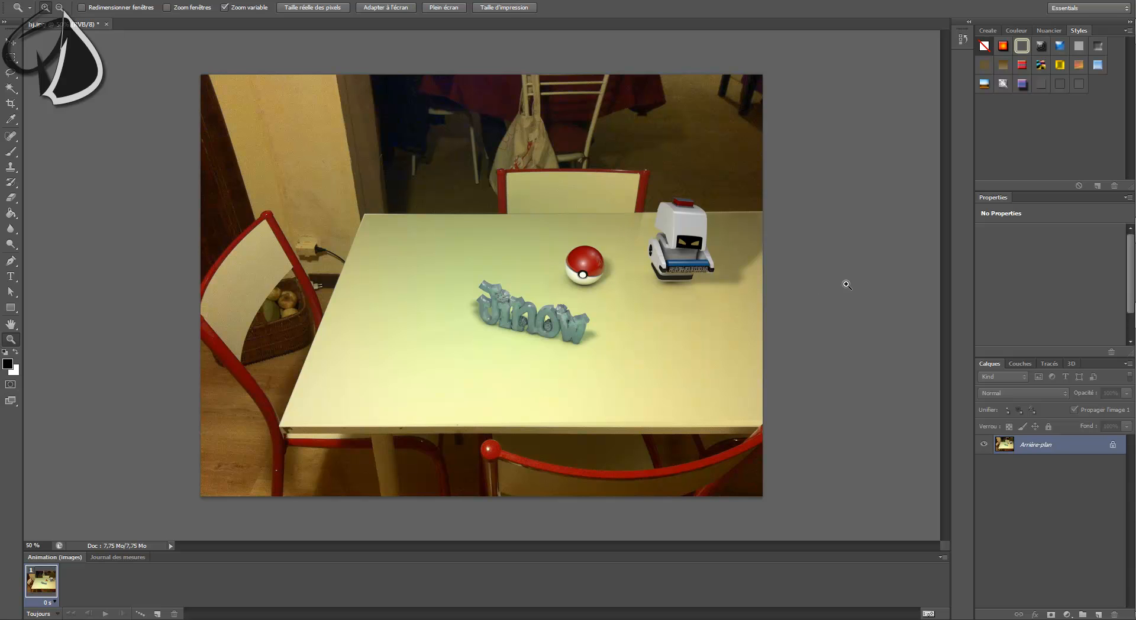
Examine the rendered image in Photoshop, comparing the grain of the table and chair with the 3D objects.
{"action": "left_click", "coordinate": [509, 225]}
{"action": "left_click", "coordinate": [539, 194]}
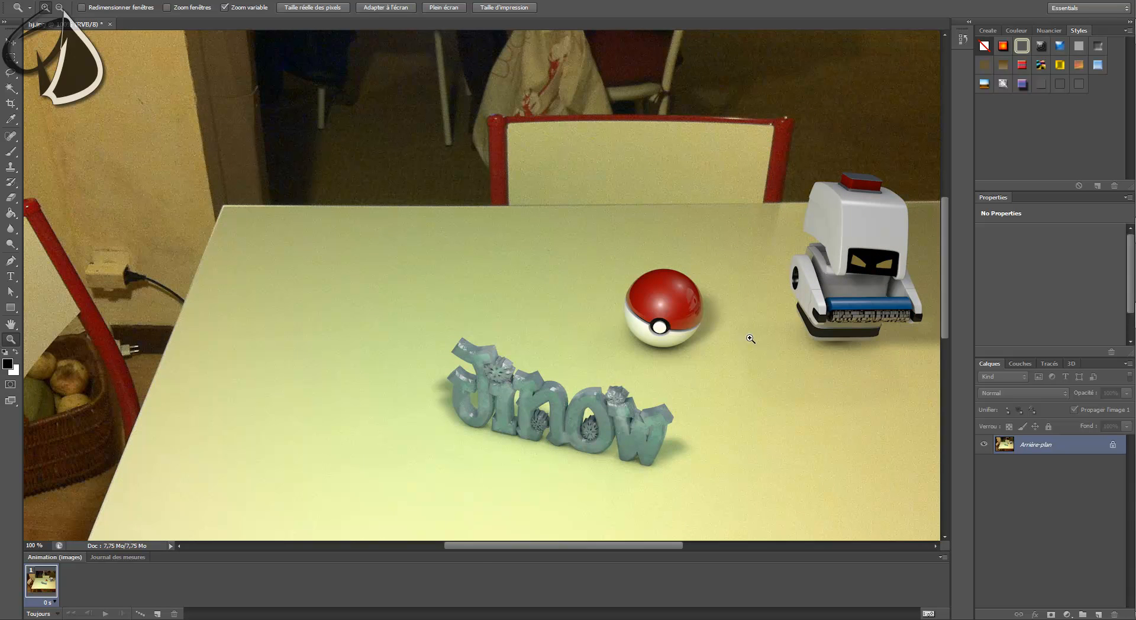
{"action": "scroll", "coordinate": [615, 314], "scroll_direction": "down", "scroll_amount": 1}
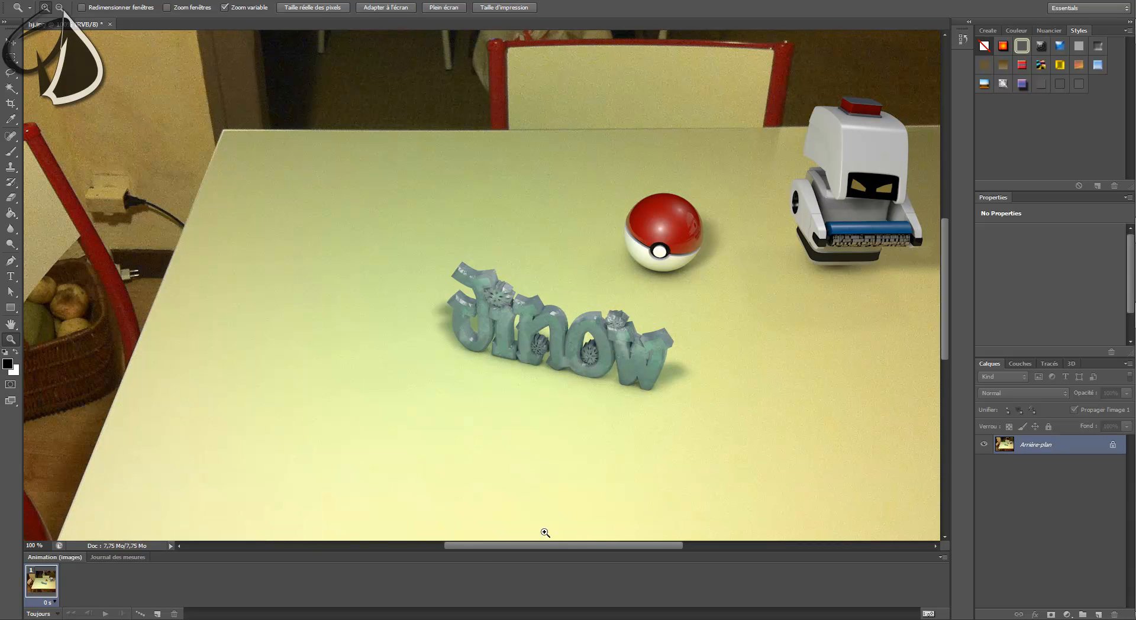
{"action": "mouse_move", "coordinate": [537, 545]}
{"action": "left_mouse_down"}
{"action": "mouse_move", "coordinate": [568, 545]}
{"action": "mouse_move", "coordinate": [547, 538]}
{"action": "left_mouse_up"}
{"action": "scroll", "coordinate": [380, 282], "scroll_direction": "up", "scroll_amount": 4}
{"action": "left_click", "coordinate": [381, 172]}
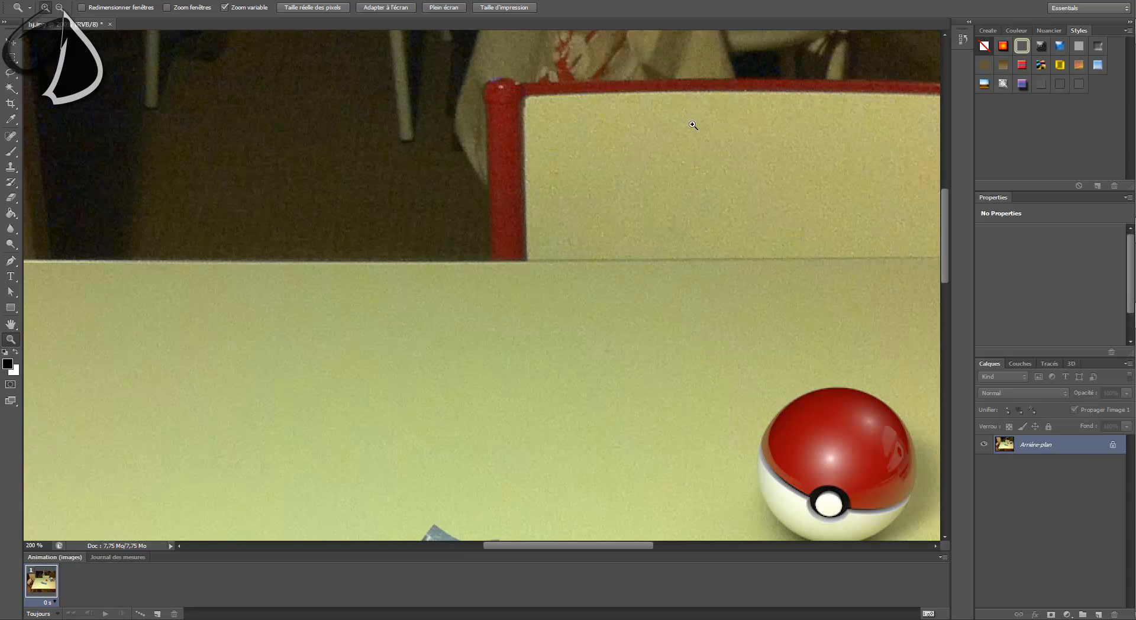
{"action": "scroll", "coordinate": [659, 177], "scroll_direction": "down", "scroll_amount": 4}
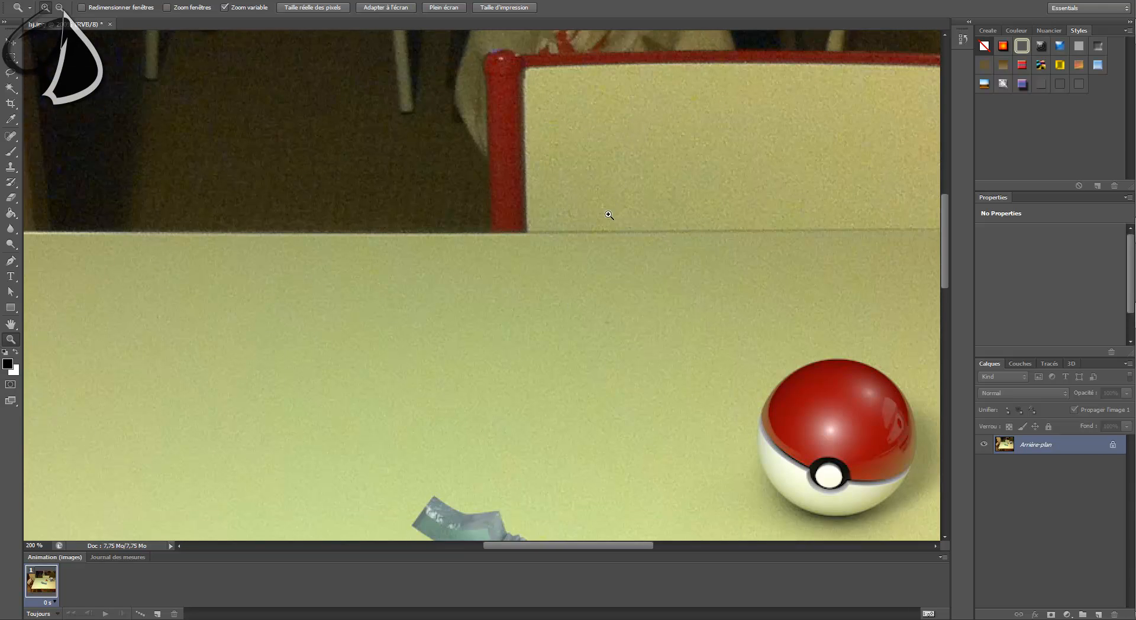
{"action": "left_click_drag", "start_coordinate": [575, 546], "coordinate": [627, 546]}
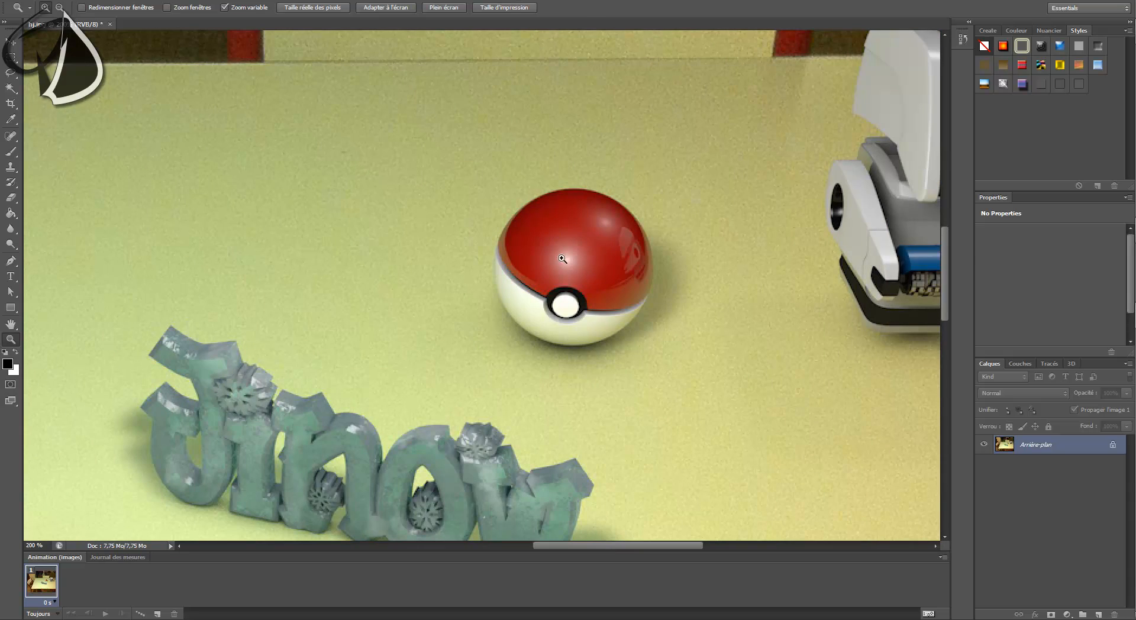
Inspect the Pokéball's surface, reflections and shadow up close, at up to 600 % magnification.
{"action": "left_click", "coordinate": [593, 254]}
{"action": "left_click", "coordinate": [592, 284]}
{"action": "left_click", "coordinate": [595, 276]}
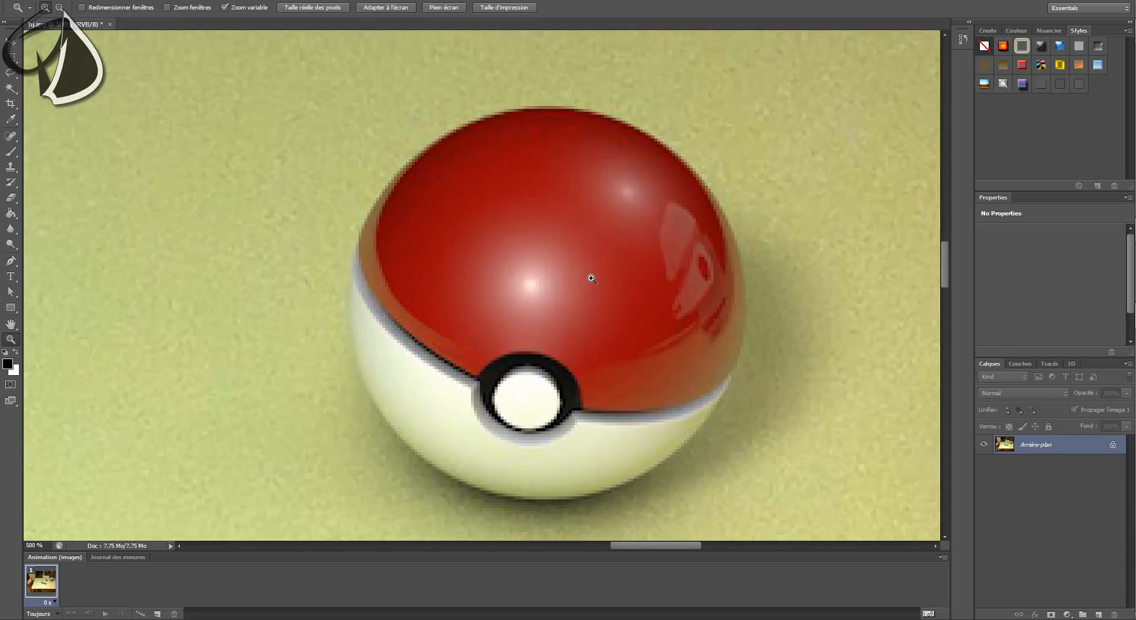
{"action": "left_click", "coordinate": [589, 275]}
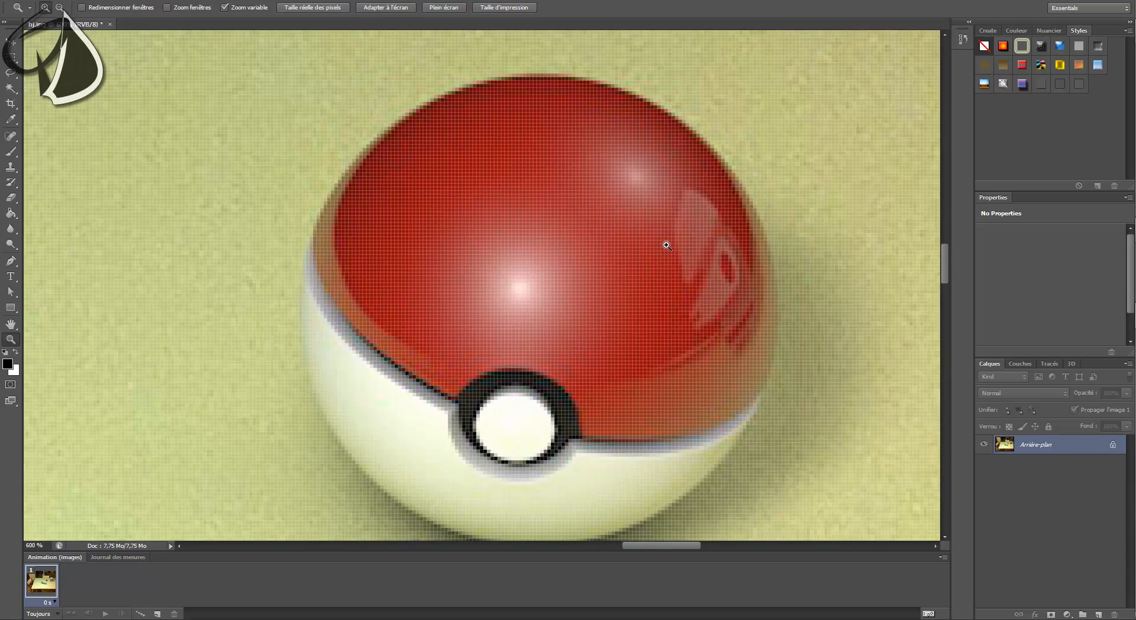
{"action": "left_click", "coordinate": [591, 259], "text": "alt"}
{"action": "left_click", "coordinate": [590, 259], "text": "alt"}
{"action": "left_click", "coordinate": [591, 259], "text": "alt"}
{"action": "left_click", "coordinate": [590, 259], "text": "alt"}
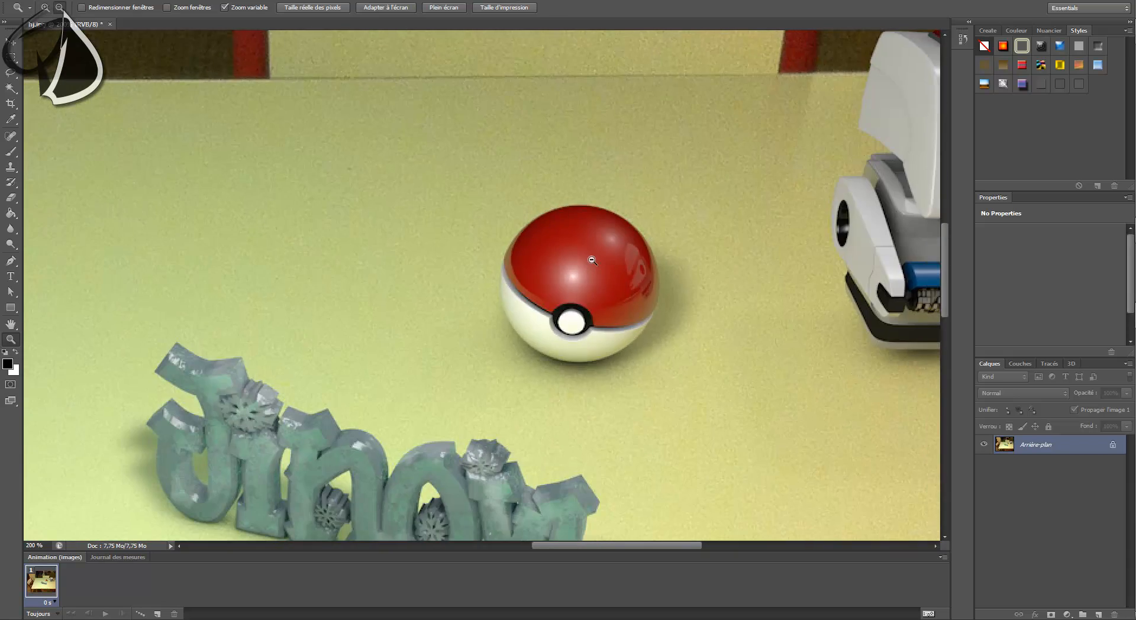
{"action": "left_click", "coordinate": [591, 259], "text": "alt"}
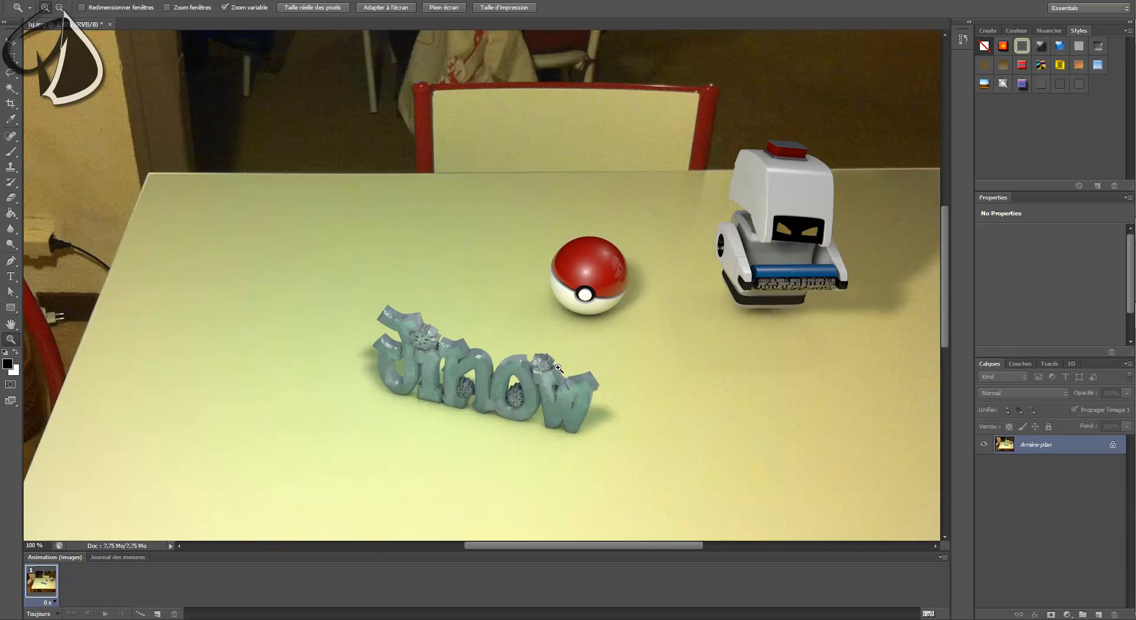
Compare the 3D lettering with the photographed chair and fruit basket, finishing with the whole image in view.
{"action": "left_click", "coordinate": [605, 535]}
{"action": "left_click", "coordinate": [485, 328], "text": "alt"}
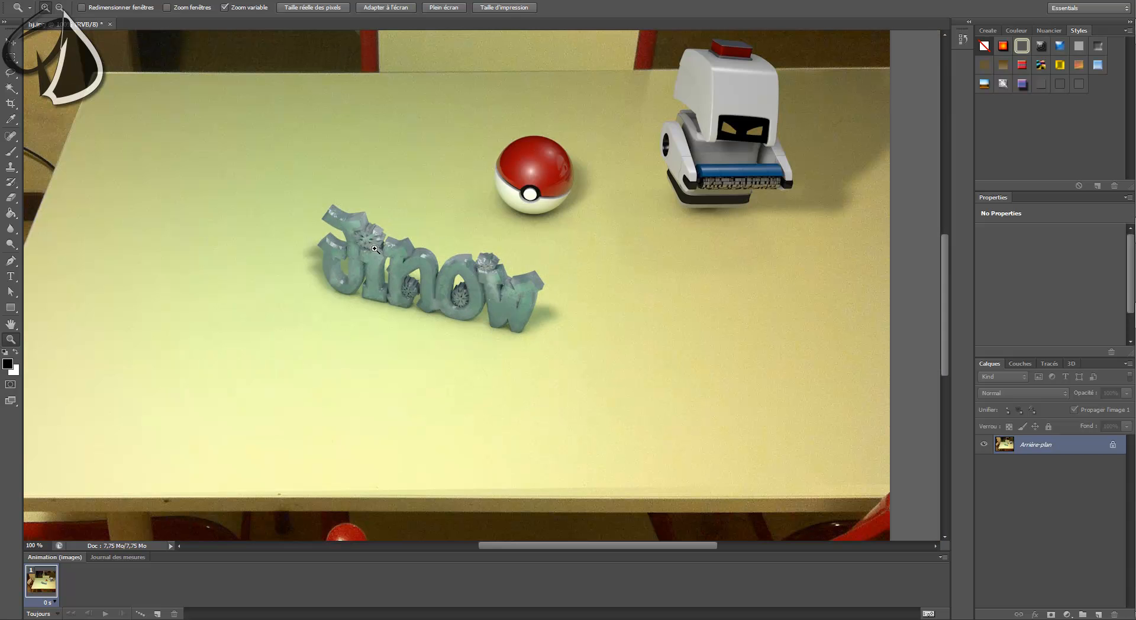
{"action": "left_click_drag", "start_coordinate": [654, 545], "coordinate": [521, 545]}
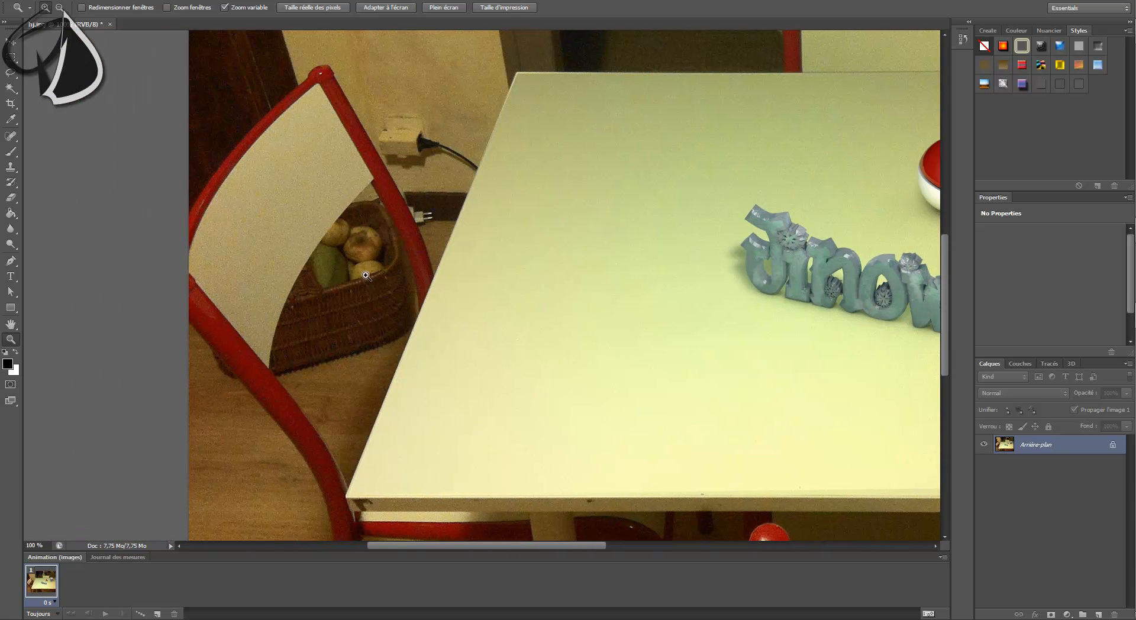
{"action": "left_click_drag", "start_coordinate": [490, 547], "coordinate": [561, 548]}
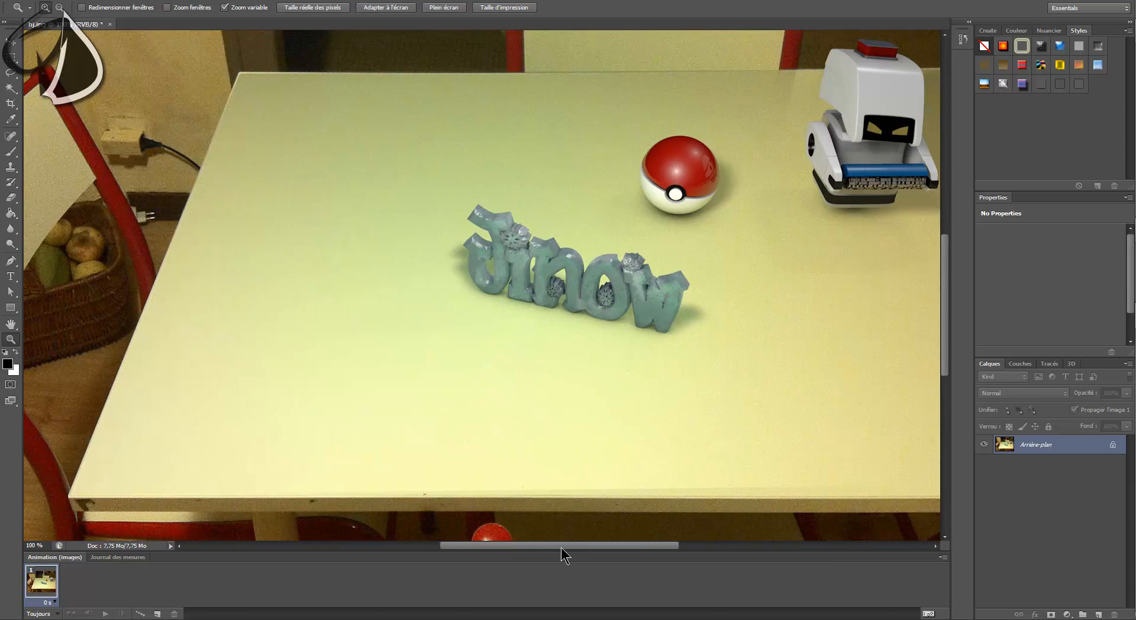
{"action": "left_click", "coordinate": [583, 338], "text": "alt"}
{"action": "left_click", "coordinate": [583, 339], "text": "alt"}
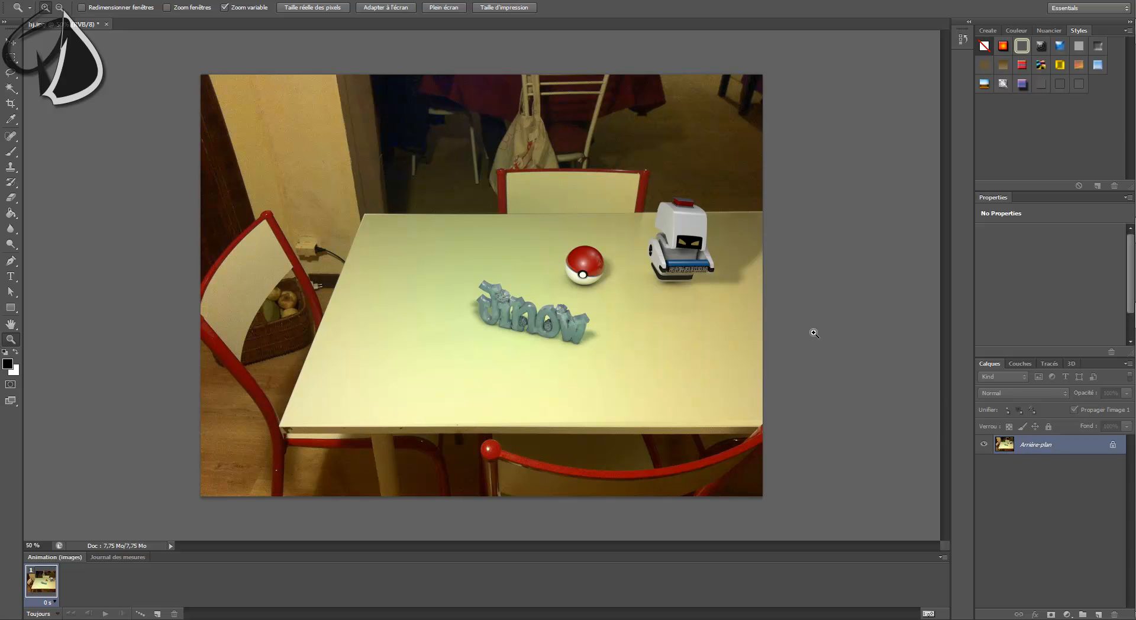
Convert the locked Arrière-plan into the normal layer Calque 0 and duplicate it as Calque 0 copie.
{"action": "double_click", "coordinate": [1035, 448]}
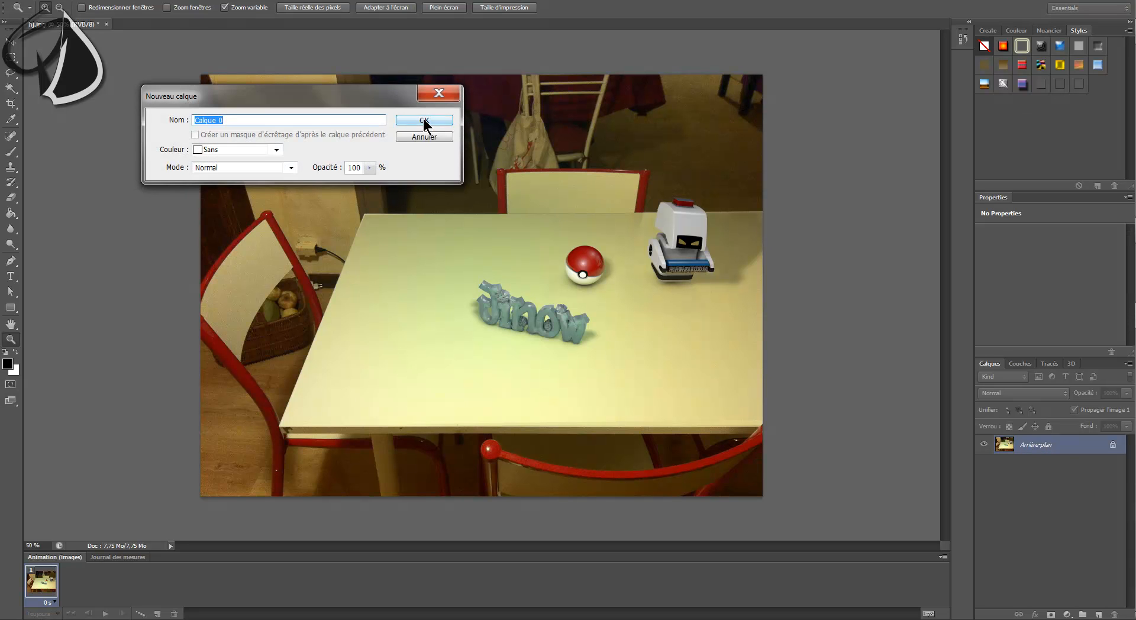
{"action": "left_click", "coordinate": [424, 120]}
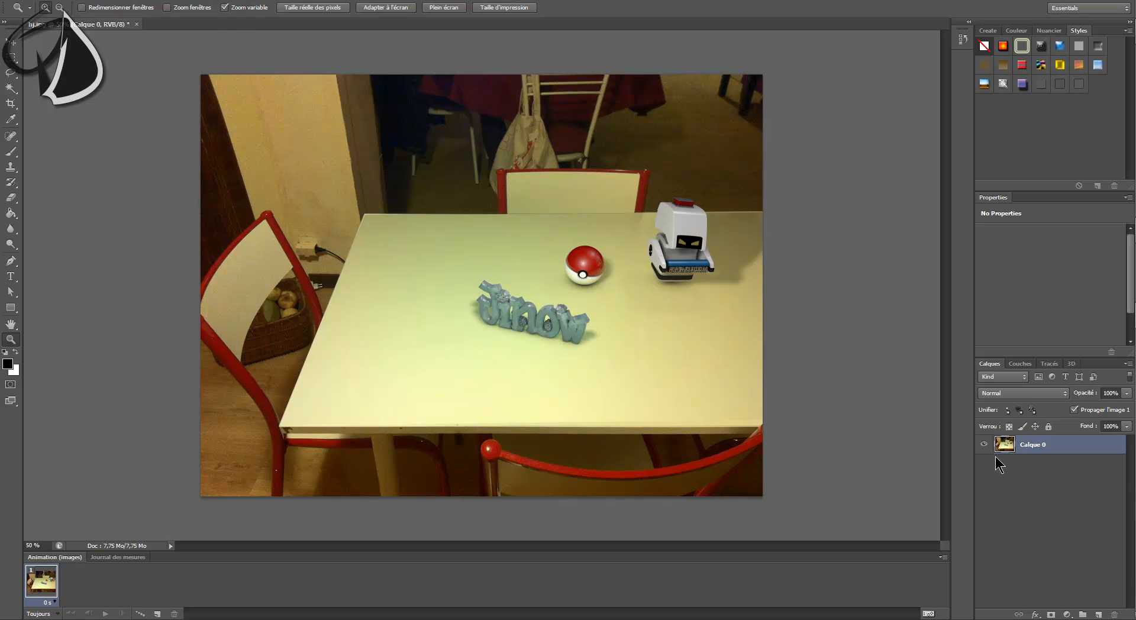
{"action": "right_click", "coordinate": [1030, 446]}
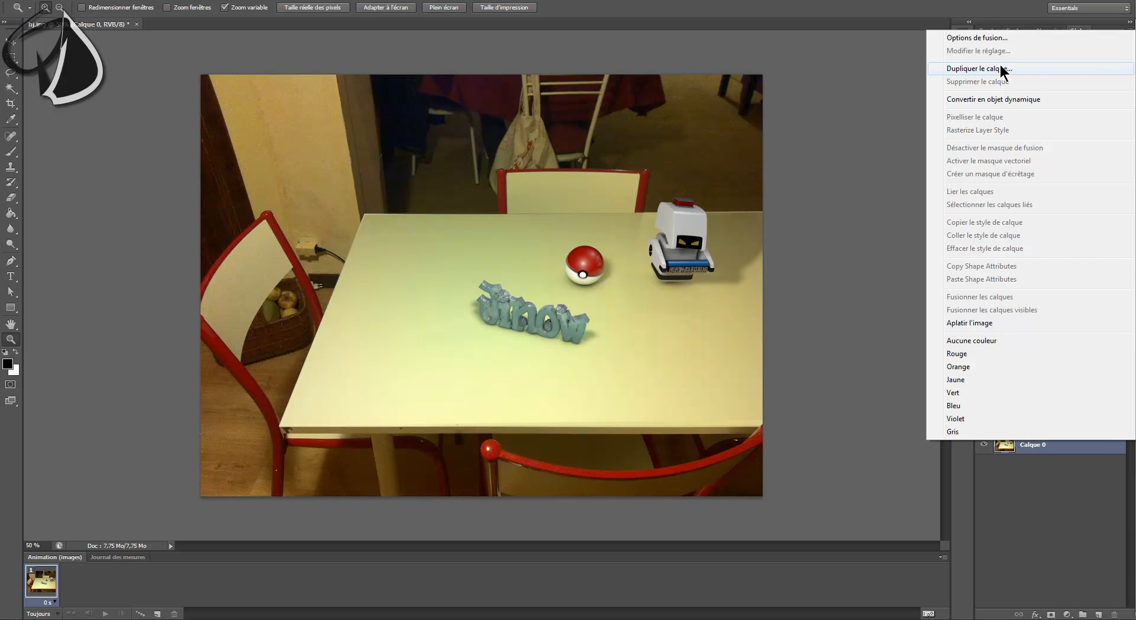
{"action": "left_click", "coordinate": [1001, 69]}
{"action": "left_click", "coordinate": [673, 174]}
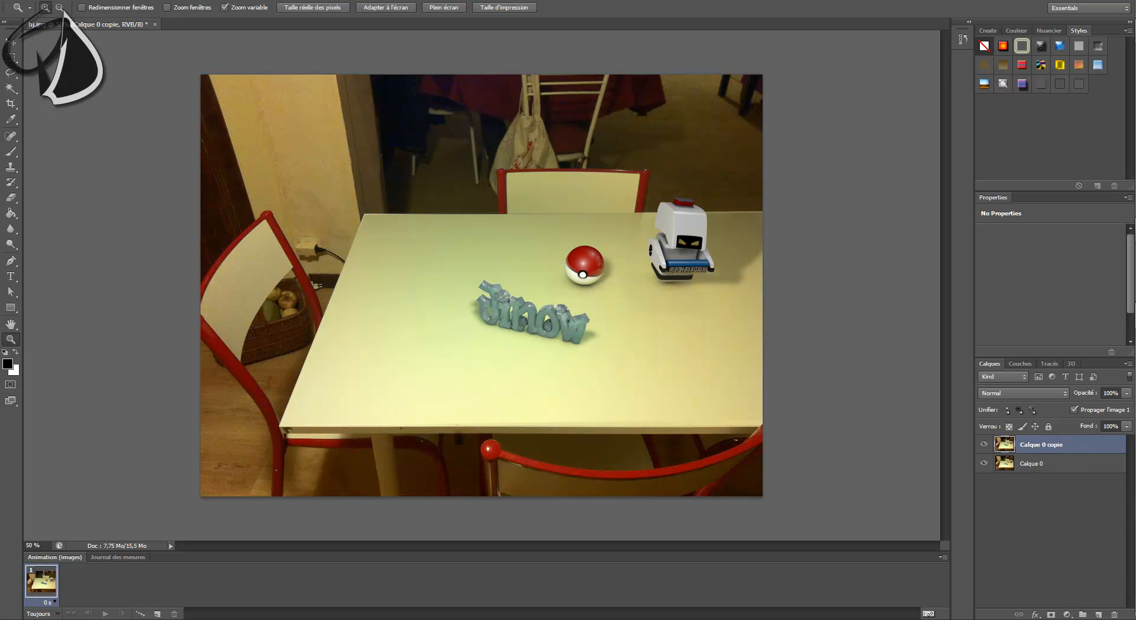
Apply the Ajout de bruit filter to Calque 0 copie with an amount of 6 % and Uniforme distribution.
{"action": "left_click", "coordinate": [223, 0]}
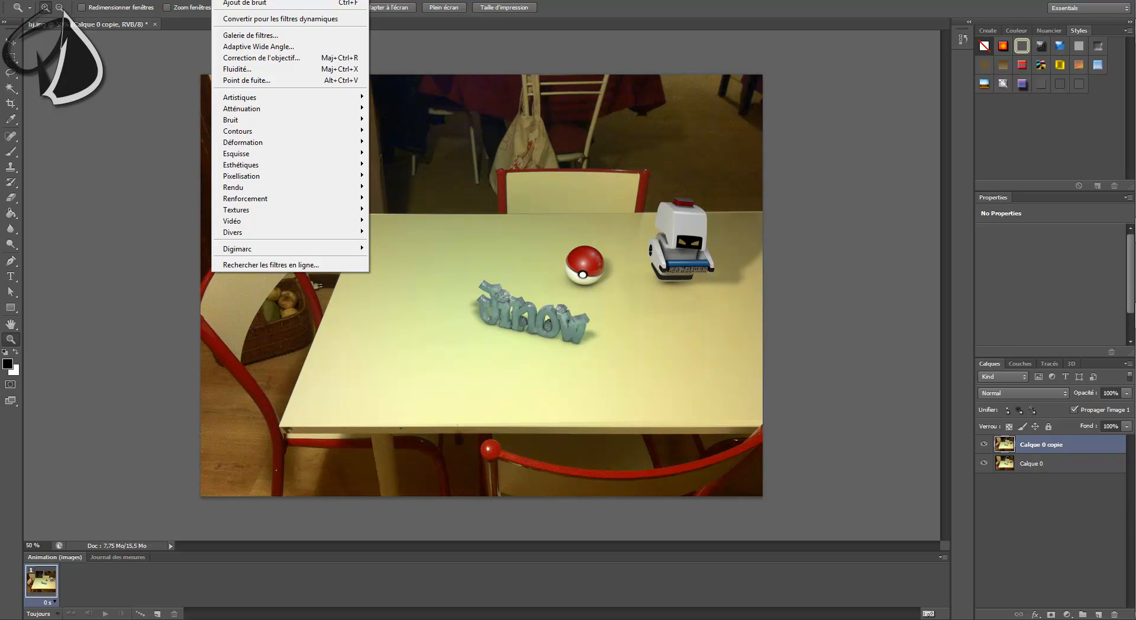
{"action": "mouse_move", "coordinate": [318, 119]}
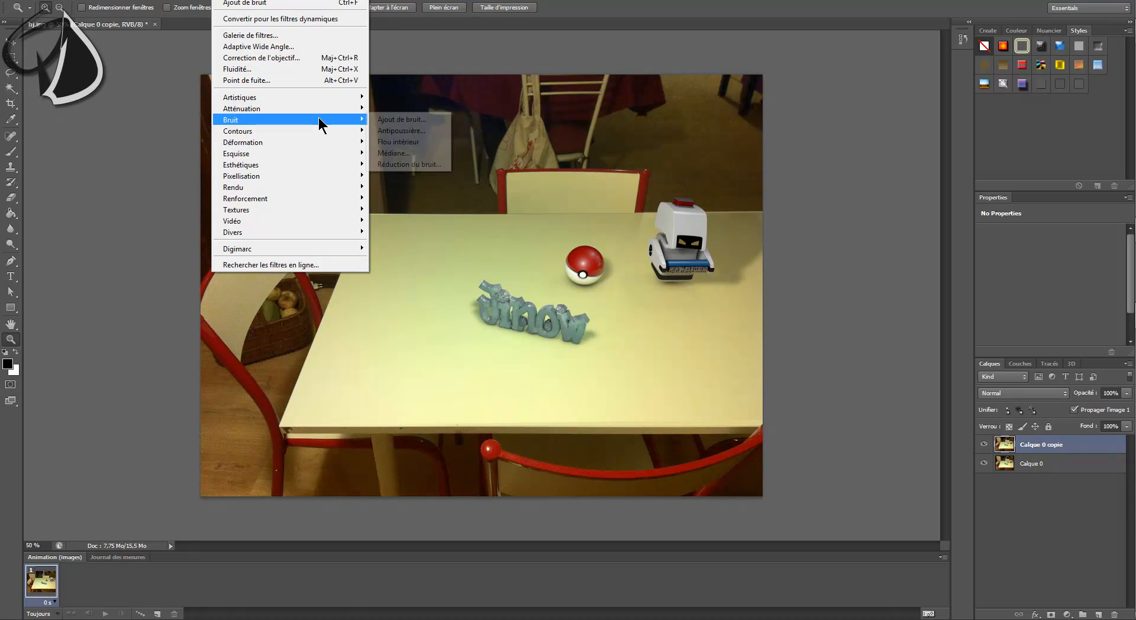
{"action": "left_click", "coordinate": [418, 119]}
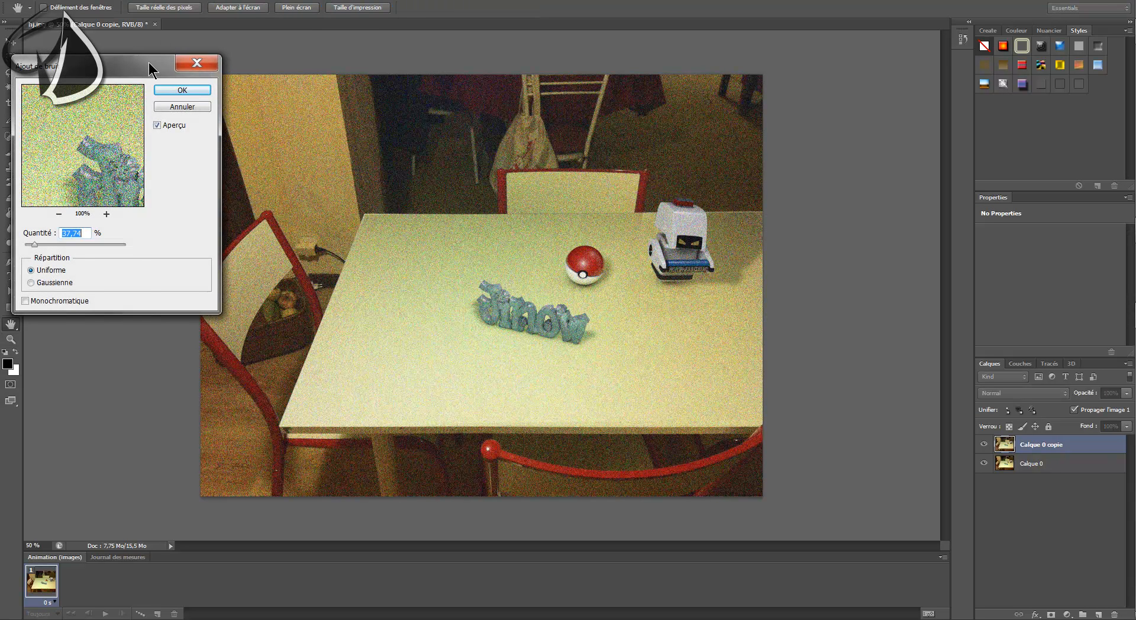
{"action": "left_click_drag", "start_coordinate": [148, 62], "coordinate": [223, 93]}
{"action": "left_click_drag", "start_coordinate": [109, 275], "coordinate": [103, 278]}
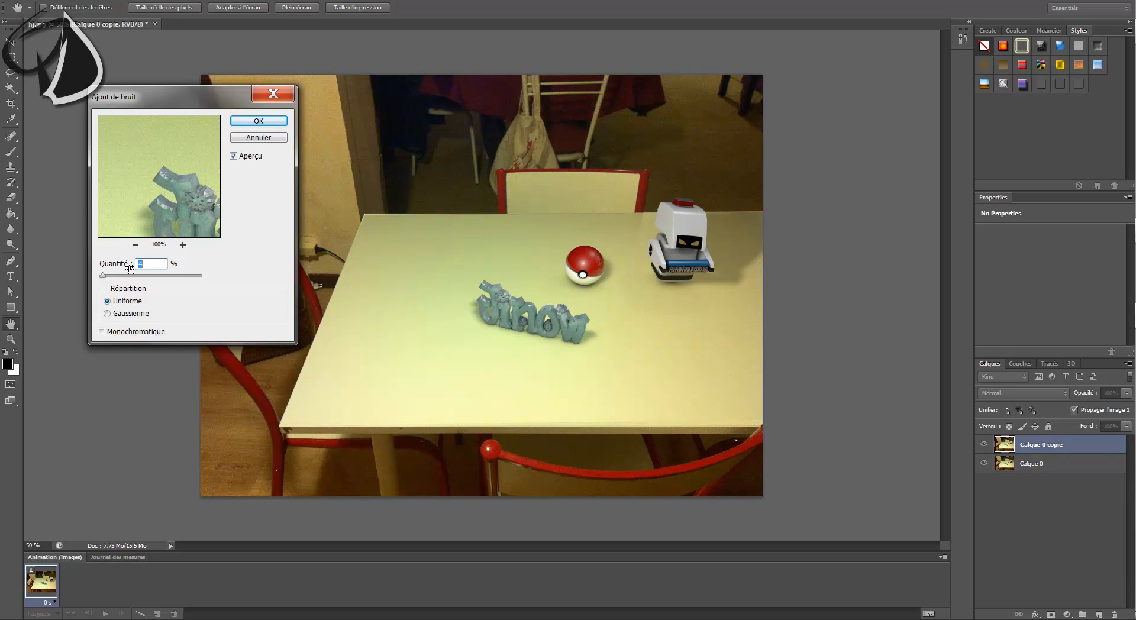
{"action": "left_click_drag", "start_coordinate": [103, 275], "coordinate": [77, 275]}
{"action": "type", "text": "6"}
{"action": "left_click_drag", "start_coordinate": [217, 95], "coordinate": [161, 64]}
{"action": "left_click_drag", "start_coordinate": [116, 182], "coordinate": [149, 204]}
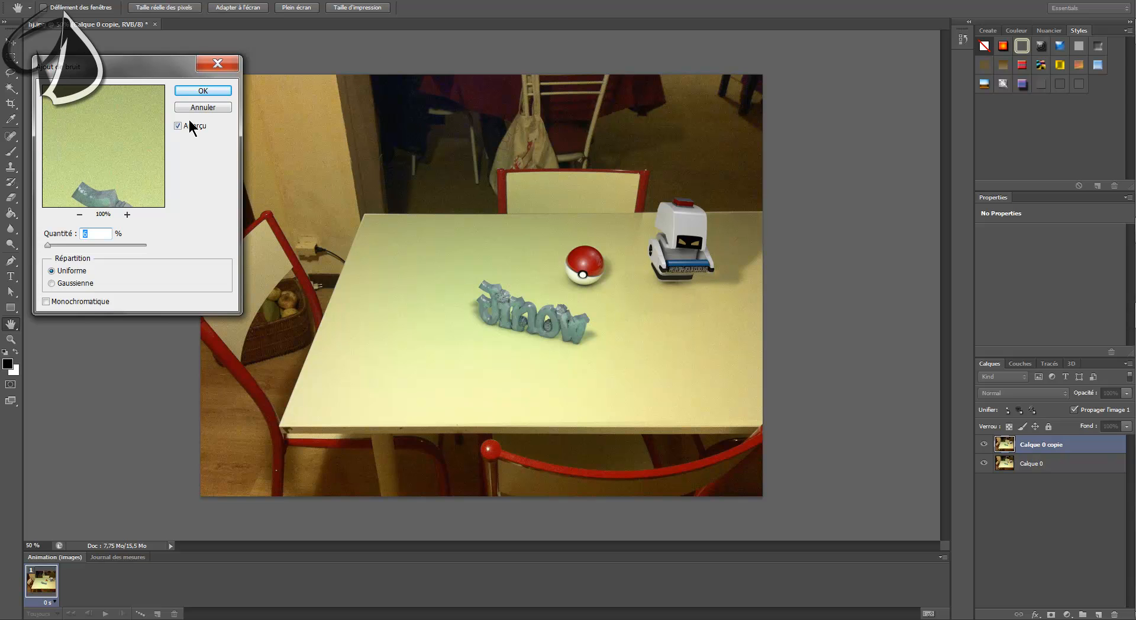
{"action": "left_click", "coordinate": [201, 91]}
{"action": "key", "text": "z"}
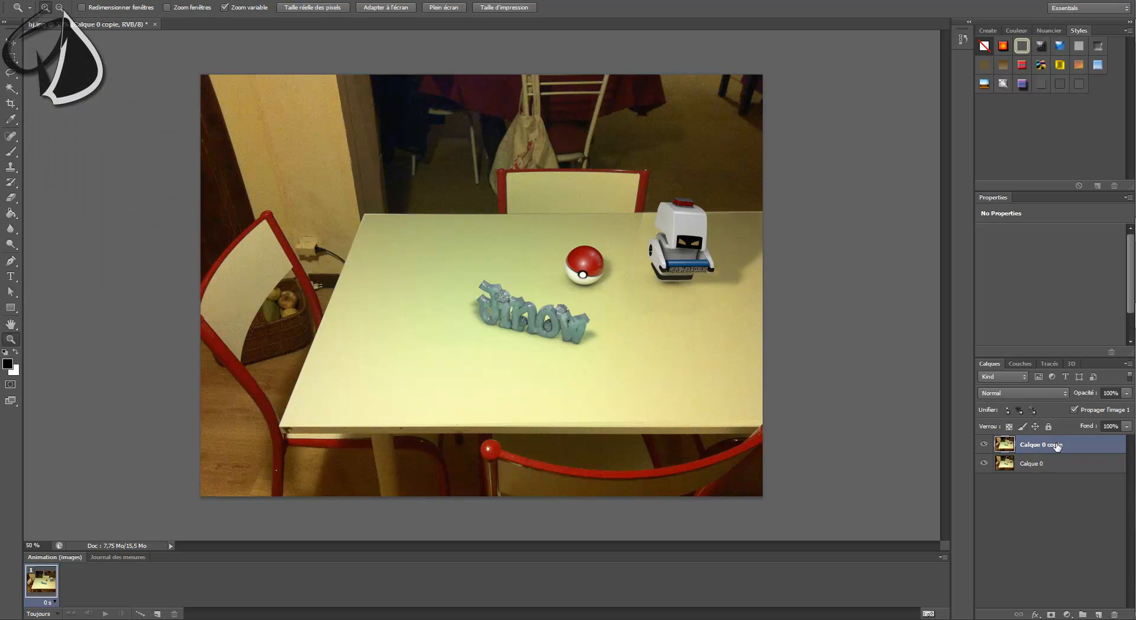
Add a layer mask to Calque 0 copie and fill the mask with black.
{"action": "left_click", "coordinate": [1051, 614]}
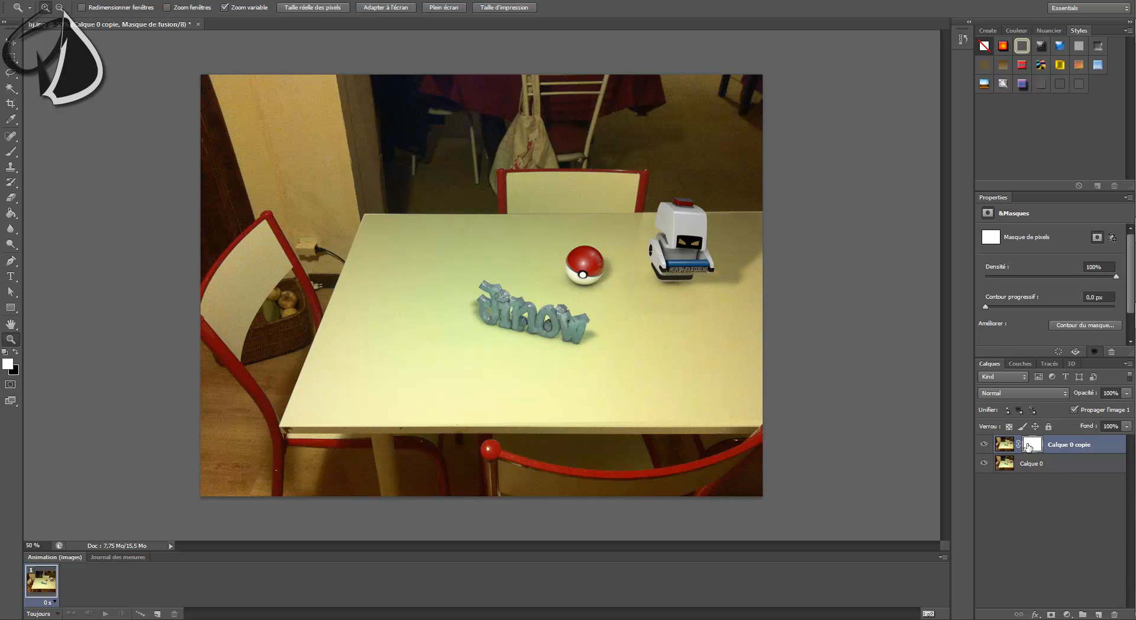
{"action": "left_click", "coordinate": [1005, 444]}
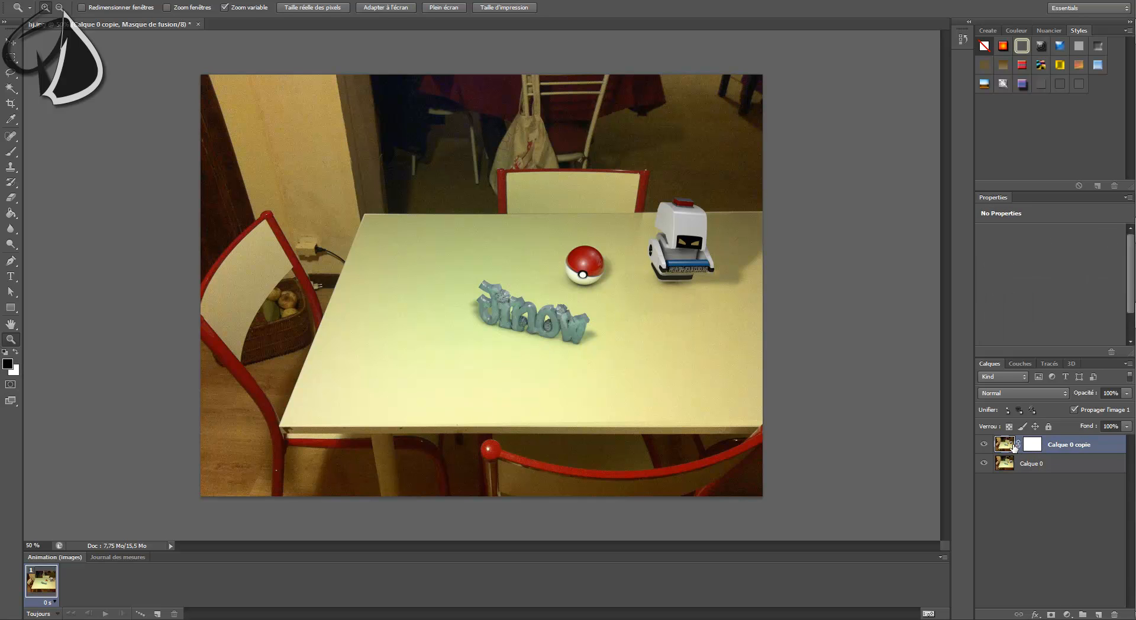
{"action": "left_click", "coordinate": [1032, 448]}
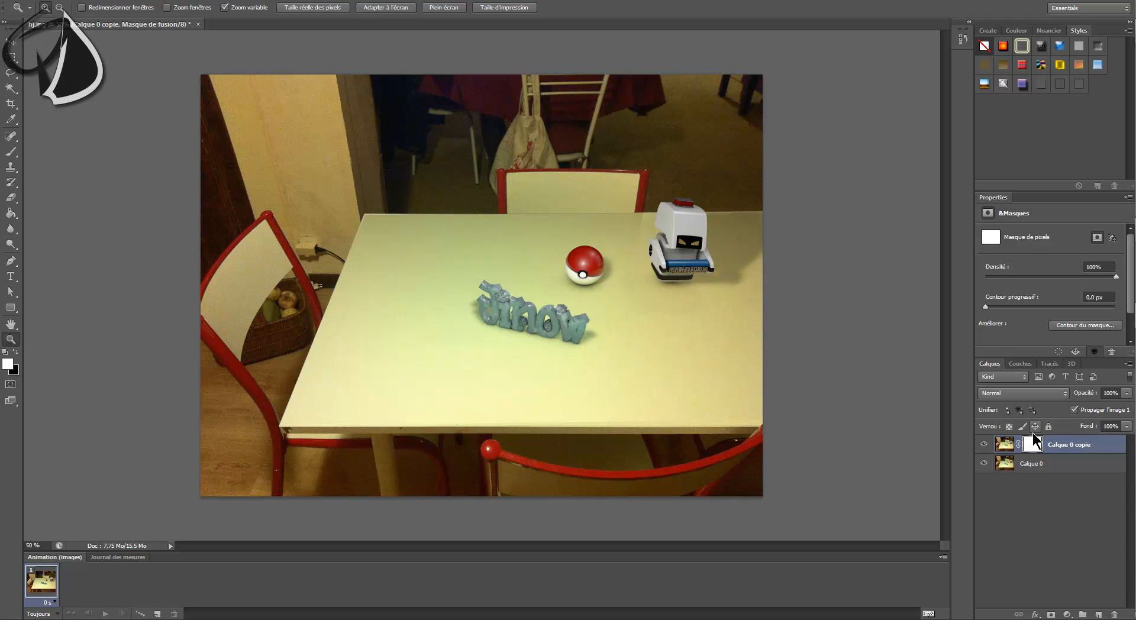
{"action": "left_click", "coordinate": [15, 352]}
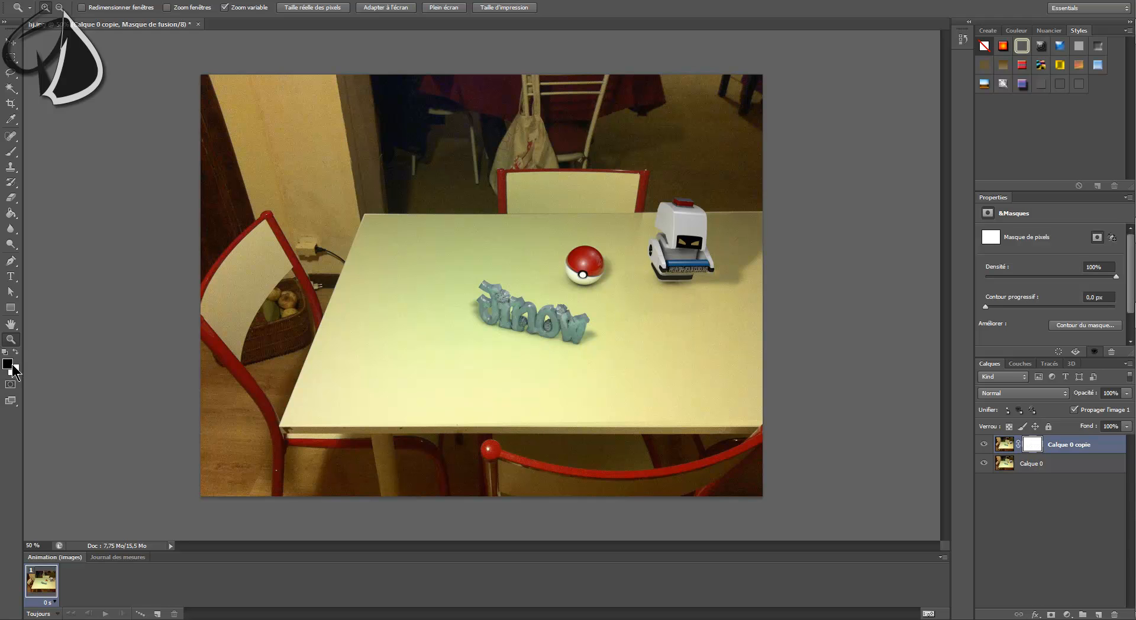
{"action": "left_click", "coordinate": [10, 214]}
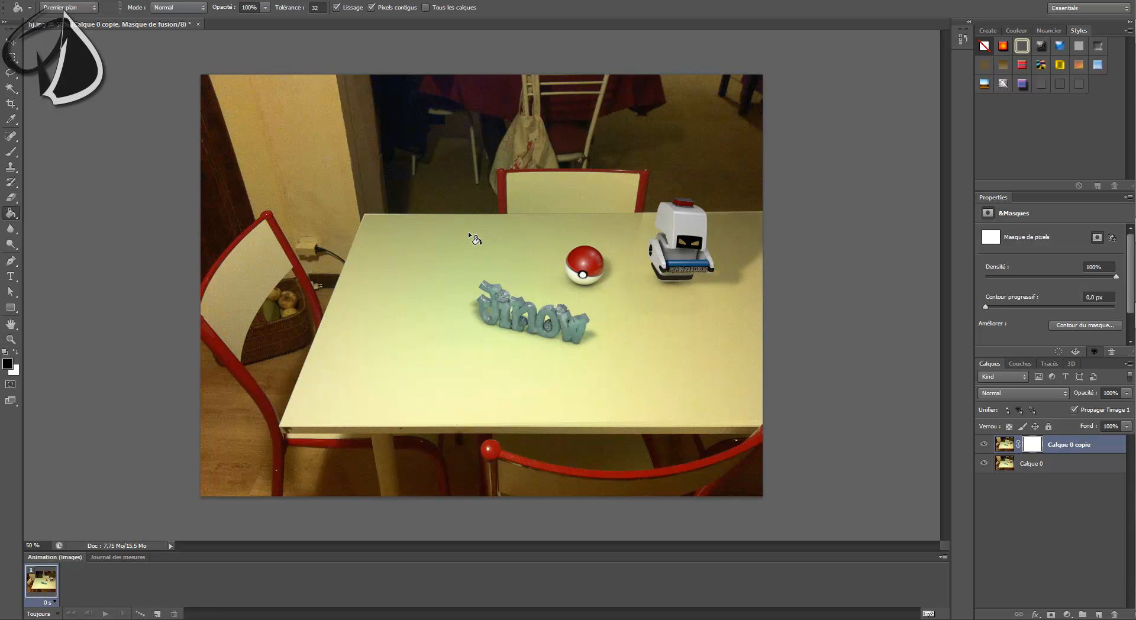
{"action": "left_click", "coordinate": [409, 216]}
Paint the mask white over the 3D lettering with a 27 px brush to bring the noise in there.
{"action": "key", "text": "x"}
{"action": "left_click", "coordinate": [8, 365]}
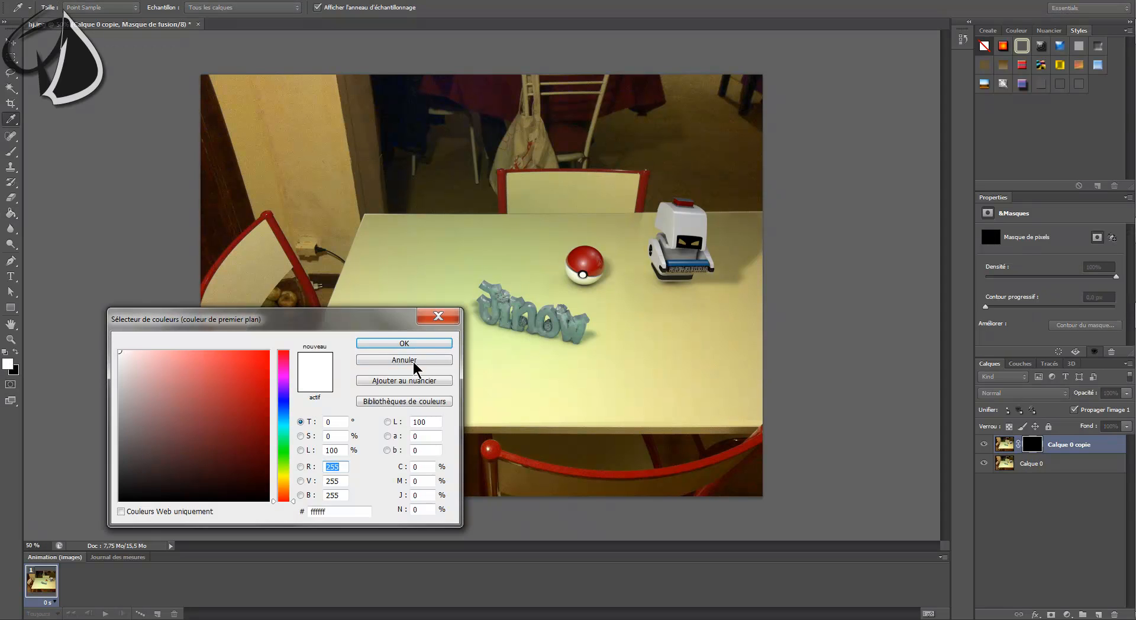
{"action": "left_click", "coordinate": [406, 345]}
{"action": "left_click", "coordinate": [10, 152]}
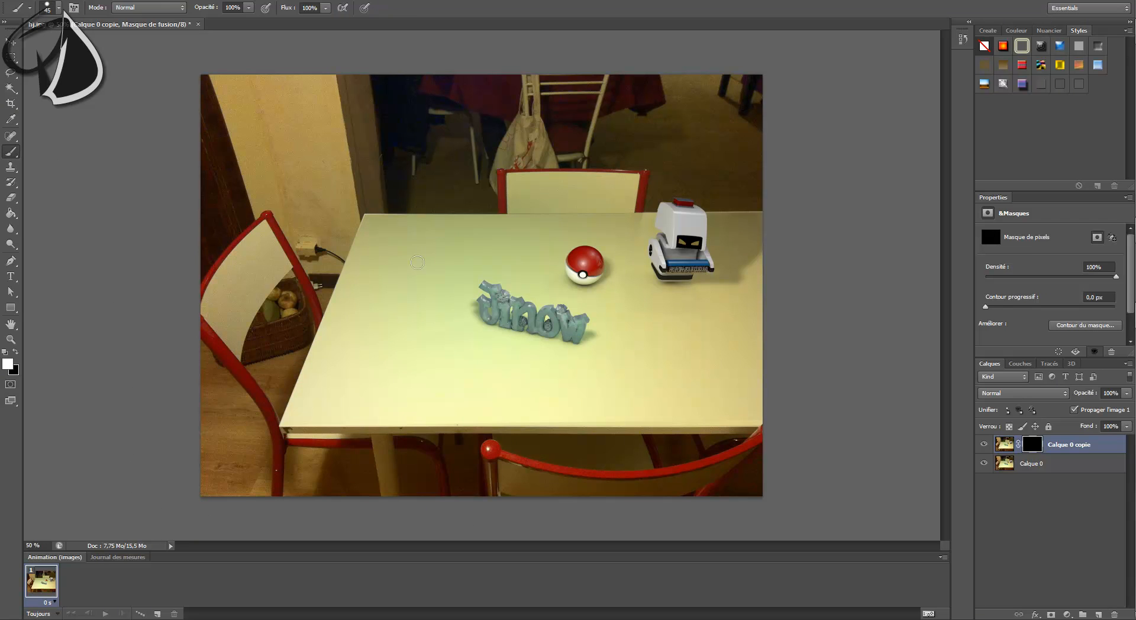
{"action": "key", "text": "z"}
{"action": "left_click_drag", "start_coordinate": [572, 292], "coordinate": [580, 349]}
{"action": "left_click", "coordinate": [560, 314]}
{"action": "left_click", "coordinate": [560, 315]}
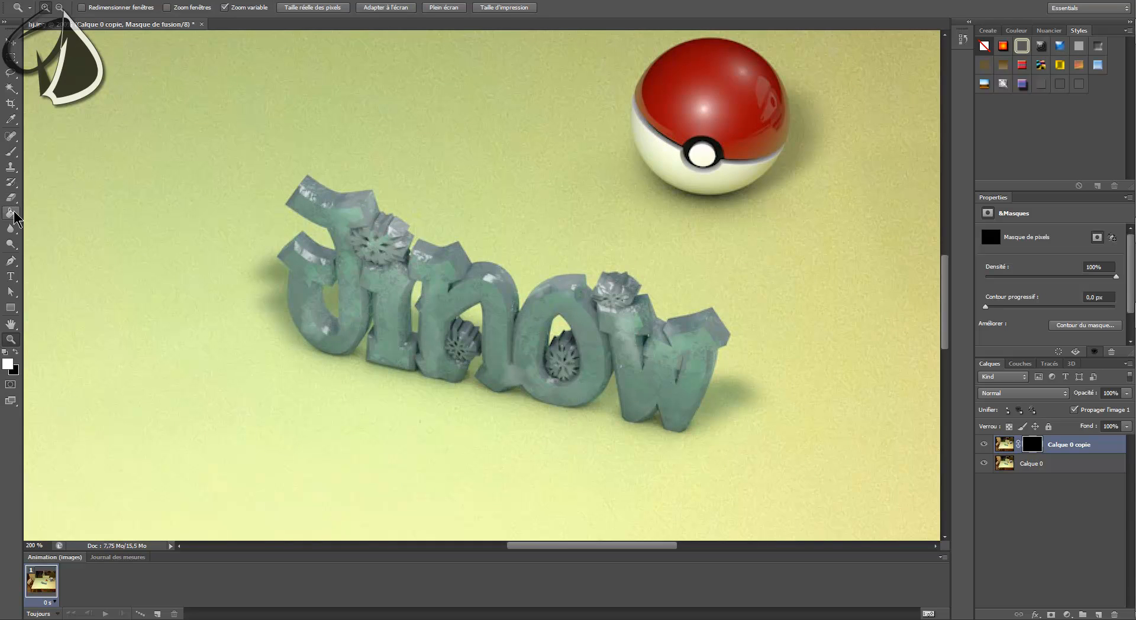
{"action": "left_click", "coordinate": [11, 151]}
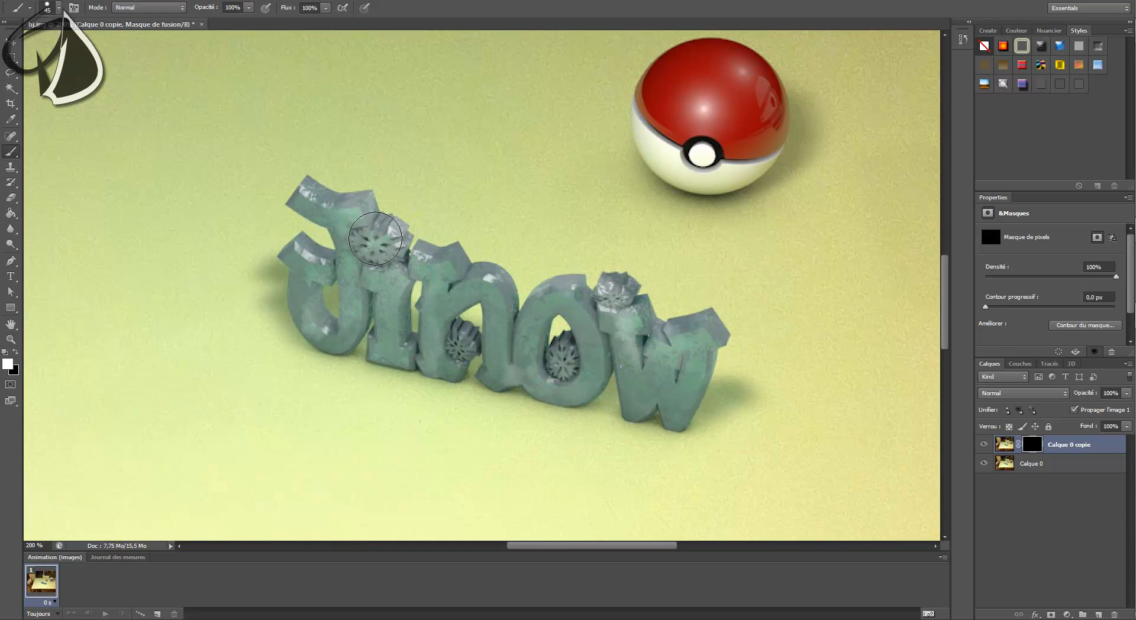
{"action": "left_click", "coordinate": [54, 9]}
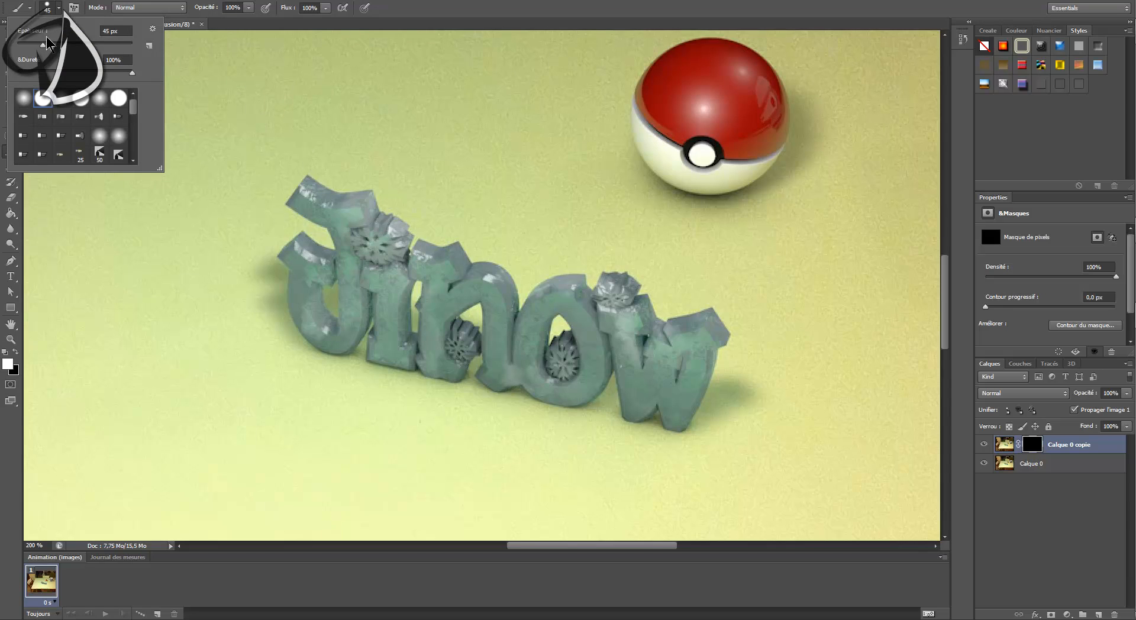
{"action": "left_click_drag", "start_coordinate": [42, 45], "coordinate": [33, 45]}
{"action": "left_click", "coordinate": [361, 204]}
{"action": "mouse_move", "coordinate": [361, 204]}
{"action": "left_mouse_down"}
{"action": "mouse_move", "coordinate": [308, 189]}
{"action": "mouse_move", "coordinate": [337, 221]}
{"action": "left_mouse_up"}
{"action": "mouse_move", "coordinate": [344, 266]}
{"action": "left_mouse_down"}
{"action": "mouse_move", "coordinate": [289, 240]}
{"action": "mouse_move", "coordinate": [300, 298]}
{"action": "mouse_move", "coordinate": [331, 351]}
{"action": "mouse_move", "coordinate": [352, 317]}
{"action": "mouse_move", "coordinate": [345, 258]}
{"action": "mouse_move", "coordinate": [398, 234]}
{"action": "mouse_move", "coordinate": [381, 346]}
{"action": "mouse_move", "coordinate": [435, 358]}
{"action": "mouse_move", "coordinate": [440, 338]}
{"action": "mouse_move", "coordinate": [451, 355]}
{"action": "mouse_move", "coordinate": [435, 294]}
{"action": "mouse_move", "coordinate": [447, 260]}
{"action": "mouse_move", "coordinate": [509, 349]}
{"action": "mouse_move", "coordinate": [491, 379]}
{"action": "mouse_move", "coordinate": [596, 369]}
{"action": "mouse_move", "coordinate": [552, 289]}
{"action": "mouse_move", "coordinate": [542, 364]}
{"action": "mouse_move", "coordinate": [613, 306]}
{"action": "mouse_move", "coordinate": [649, 330]}
{"action": "mouse_move", "coordinate": [624, 325]}
{"action": "mouse_move", "coordinate": [630, 414]}
{"action": "mouse_move", "coordinate": [668, 407]}
{"action": "mouse_move", "coordinate": [703, 345]}
{"action": "left_mouse_up"}
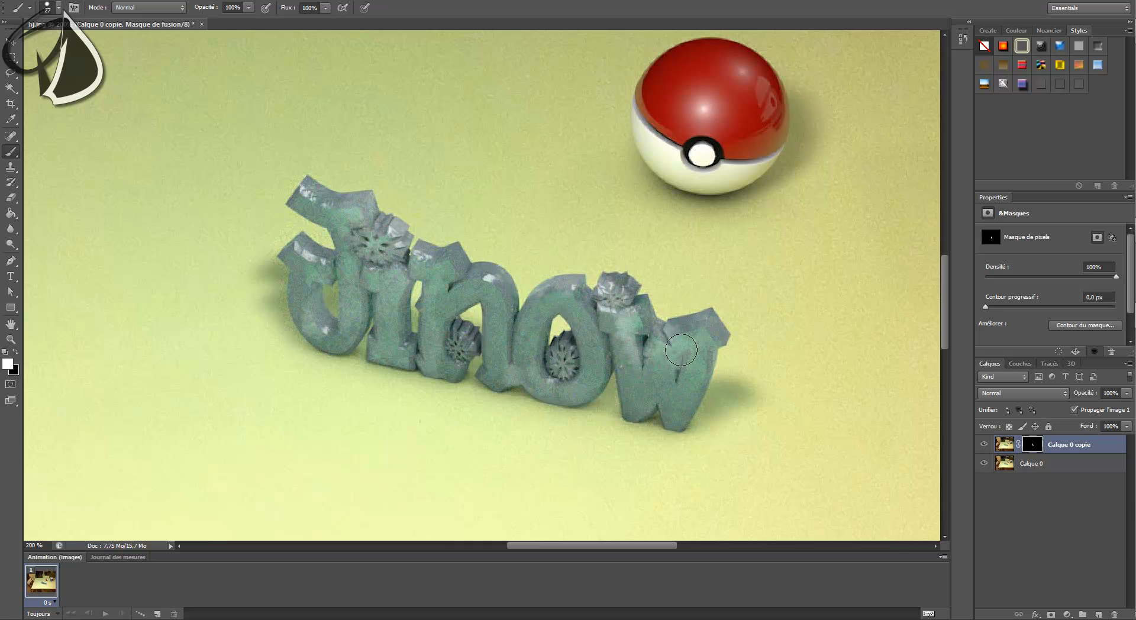
Paint the mask white over the Pokéball and the white robot, finishing with the whole image in view.
{"action": "scroll", "coordinate": [734, 171], "scroll_direction": "up", "scroll_amount": 3}
{"action": "mouse_move", "coordinate": [734, 172]}
{"action": "left_mouse_down"}
{"action": "mouse_move", "coordinate": [699, 155]}
{"action": "mouse_move", "coordinate": [657, 178]}
{"action": "mouse_move", "coordinate": [643, 235]}
{"action": "mouse_move", "coordinate": [722, 276]}
{"action": "mouse_move", "coordinate": [773, 210]}
{"action": "mouse_move", "coordinate": [668, 237]}
{"action": "mouse_move", "coordinate": [721, 213]}
{"action": "mouse_move", "coordinate": [710, 148]}
{"action": "mouse_move", "coordinate": [764, 239]}
{"action": "mouse_move", "coordinate": [722, 223]}
{"action": "left_mouse_up"}
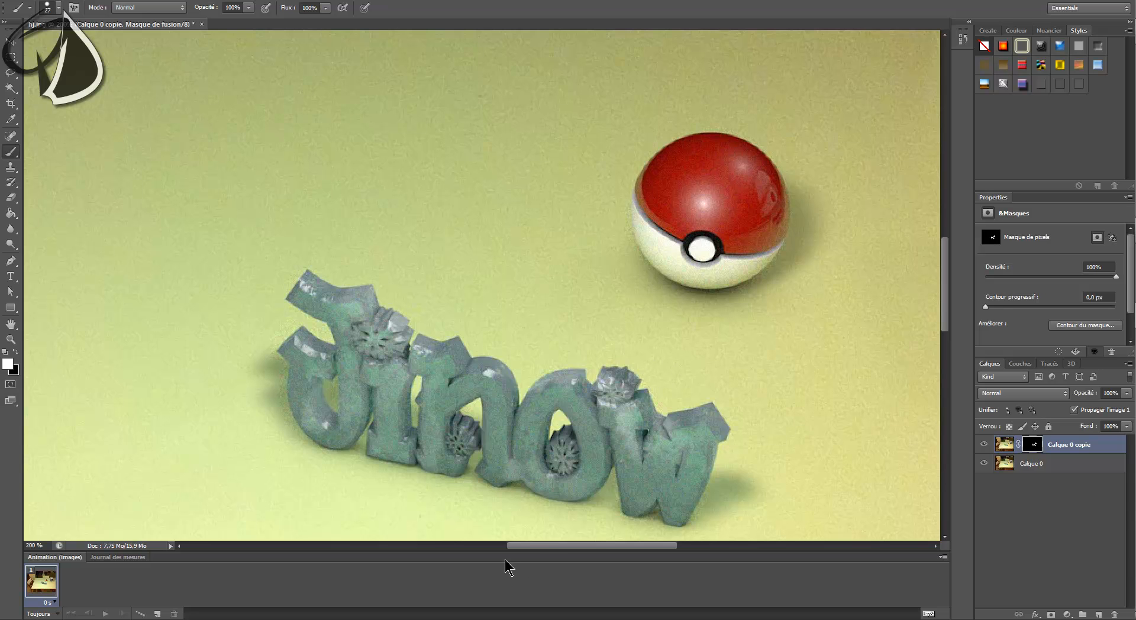
{"action": "left_click_drag", "start_coordinate": [546, 545], "coordinate": [640, 545]}
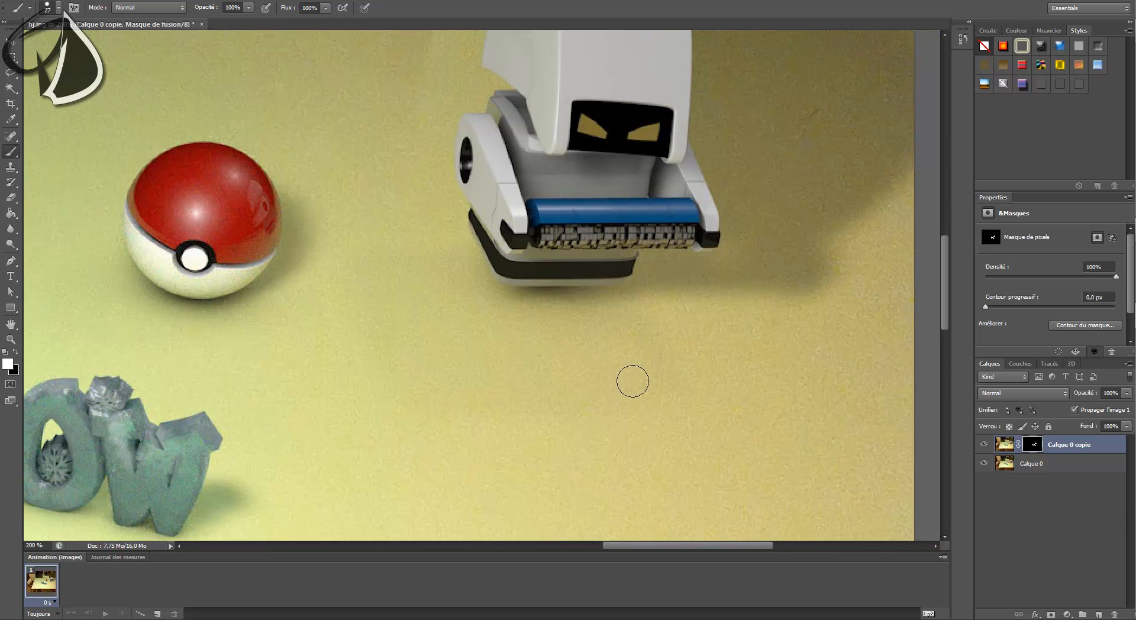
{"action": "scroll", "coordinate": [631, 380], "scroll_direction": "up", "scroll_amount": 5}
{"action": "mouse_move", "coordinate": [549, 135]}
{"action": "left_mouse_down"}
{"action": "mouse_move", "coordinate": [625, 155]}
{"action": "mouse_move", "coordinate": [531, 162]}
{"action": "left_mouse_up"}
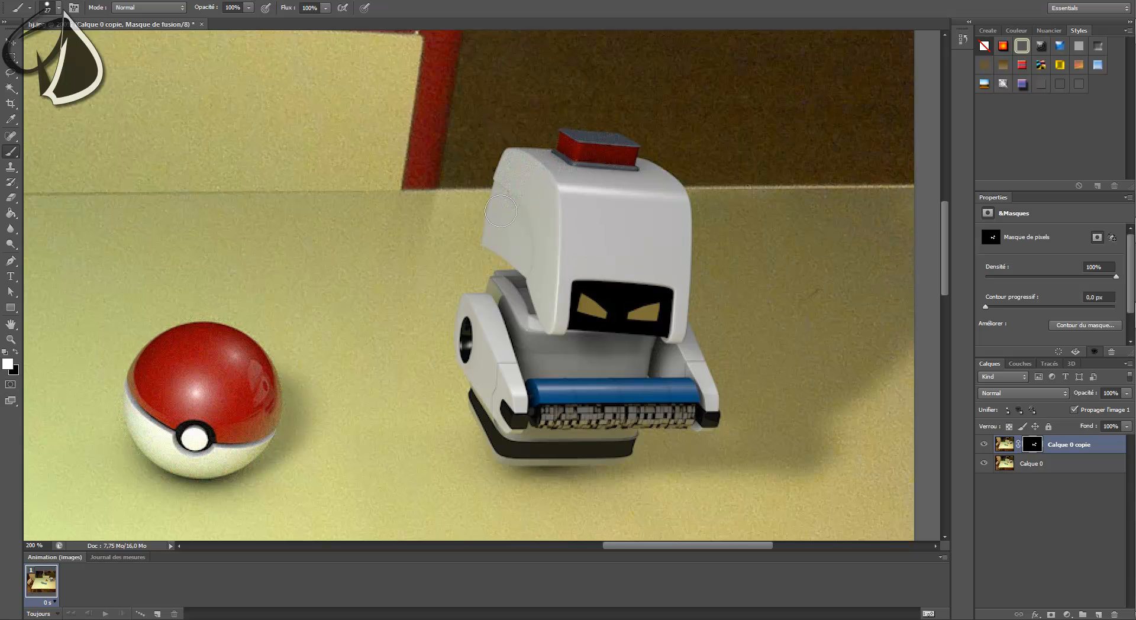
{"action": "mouse_move", "coordinate": [511, 243]}
{"action": "left_mouse_down"}
{"action": "mouse_move", "coordinate": [570, 327]}
{"action": "mouse_move", "coordinate": [524, 184]}
{"action": "left_mouse_up"}
{"action": "mouse_move", "coordinate": [492, 408]}
{"action": "left_mouse_down"}
{"action": "mouse_move", "coordinate": [534, 449]}
{"action": "mouse_move", "coordinate": [604, 446]}
{"action": "mouse_move", "coordinate": [622, 429]}
{"action": "left_mouse_up"}
{"action": "scroll", "coordinate": [504, 168], "scroll_direction": "down", "scroll_amount": 3}
{"action": "key", "text": "z"}
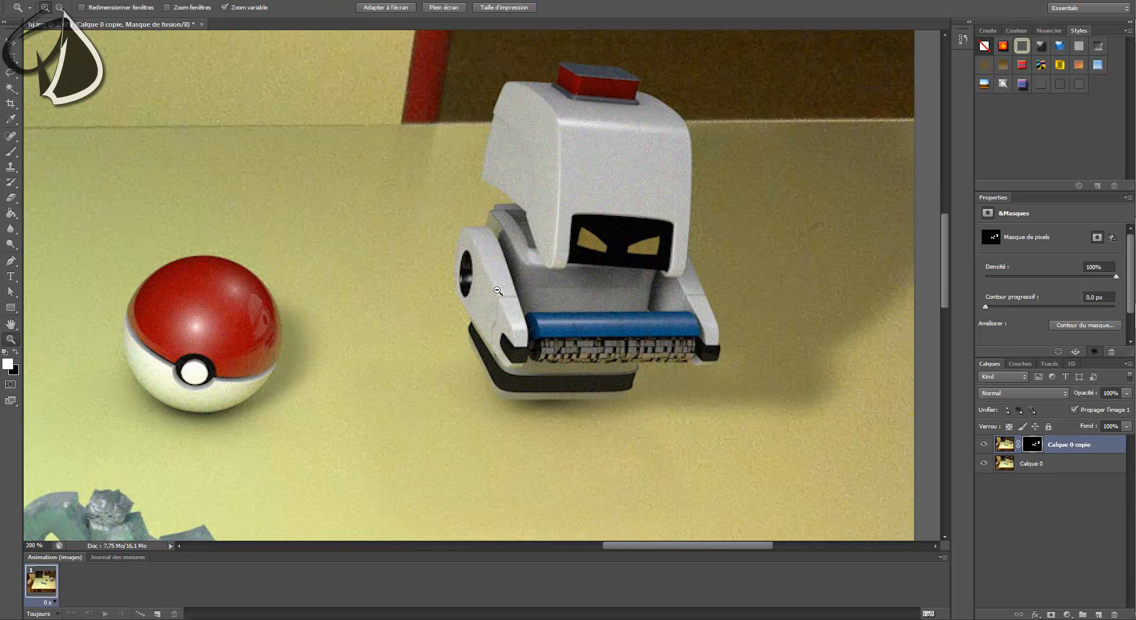
{"action": "left_click", "coordinate": [505, 296], "text": "alt"}
{"action": "left_click", "coordinate": [506, 296], "text": "alt"}
{"action": "left_click", "coordinate": [496, 289], "text": "alt"}
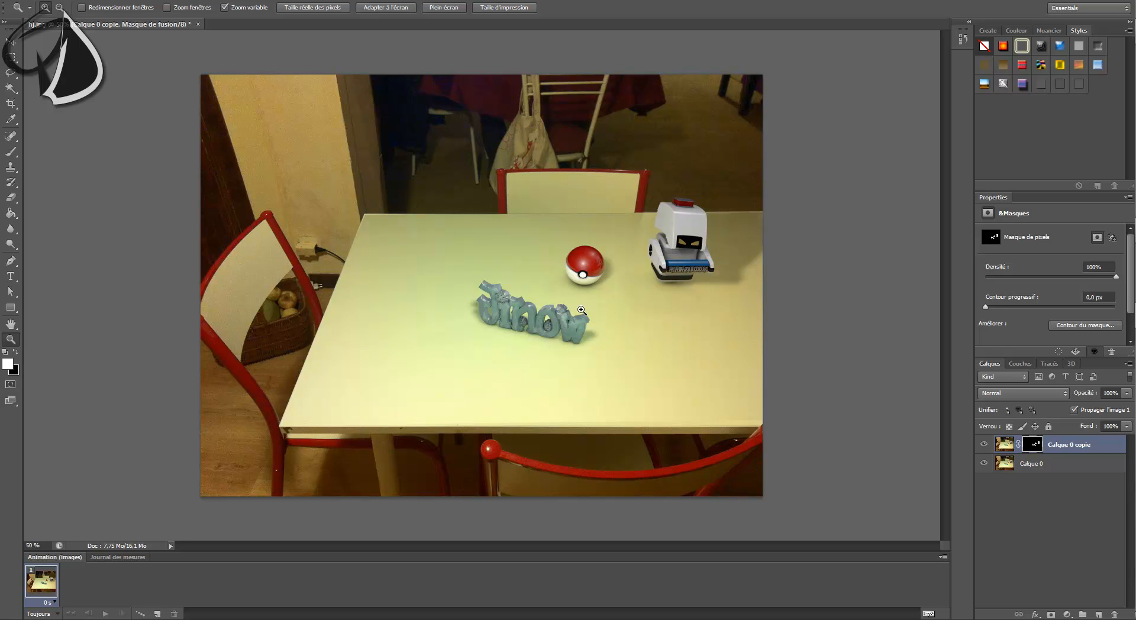
{"action": "key", "text": "alt+F9"}
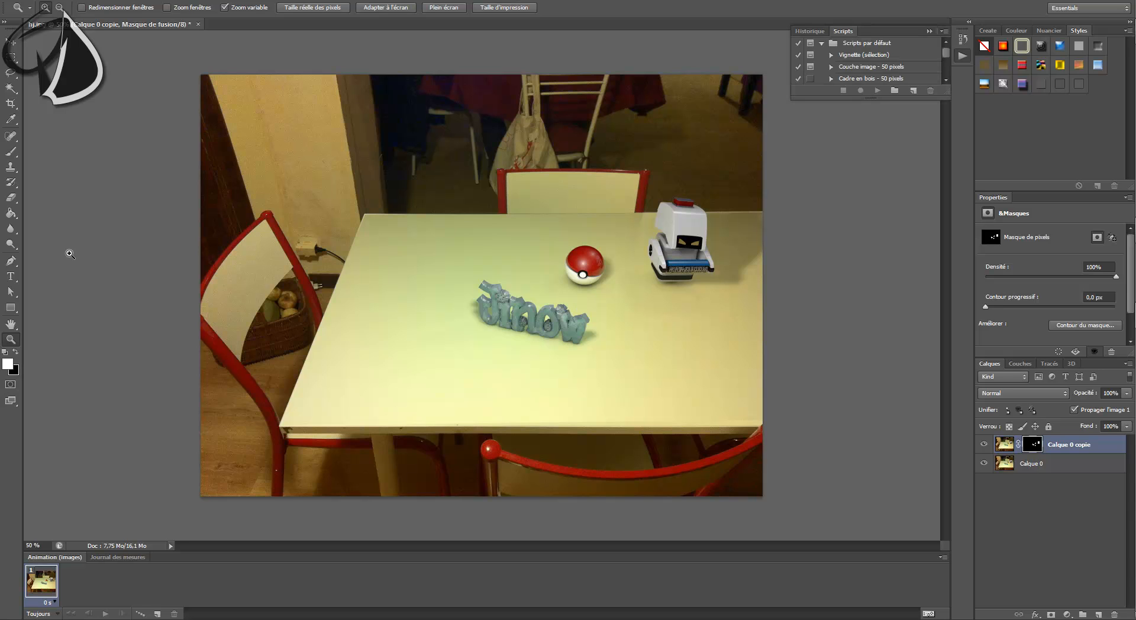
{"action": "key", "text": "alt+F9"}
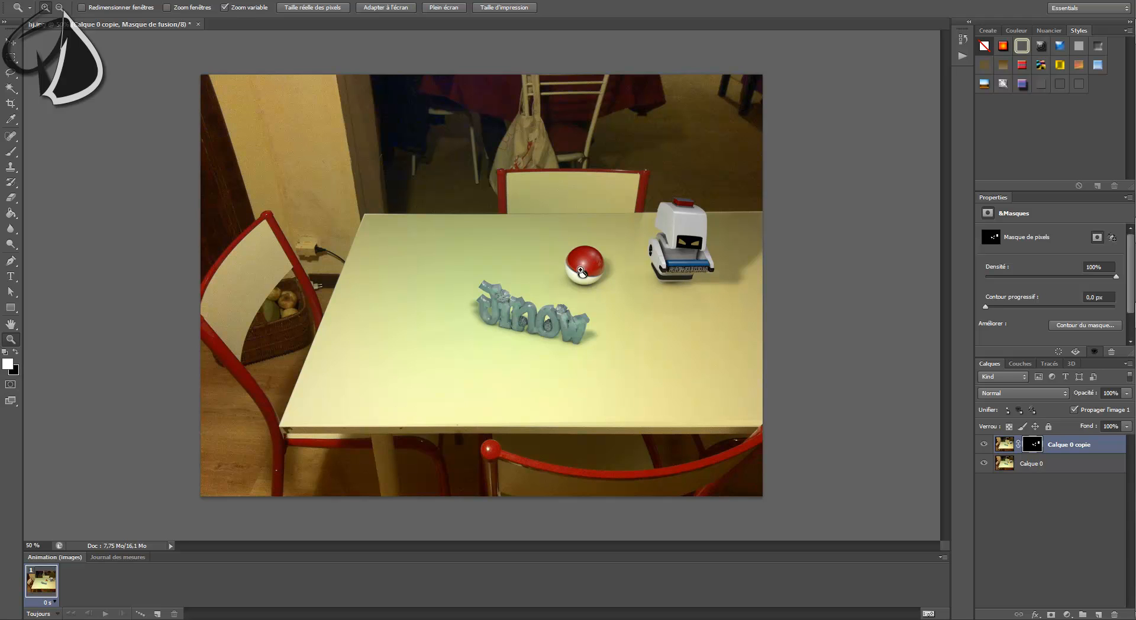
{"action": "left_click", "coordinate": [98, 0]}
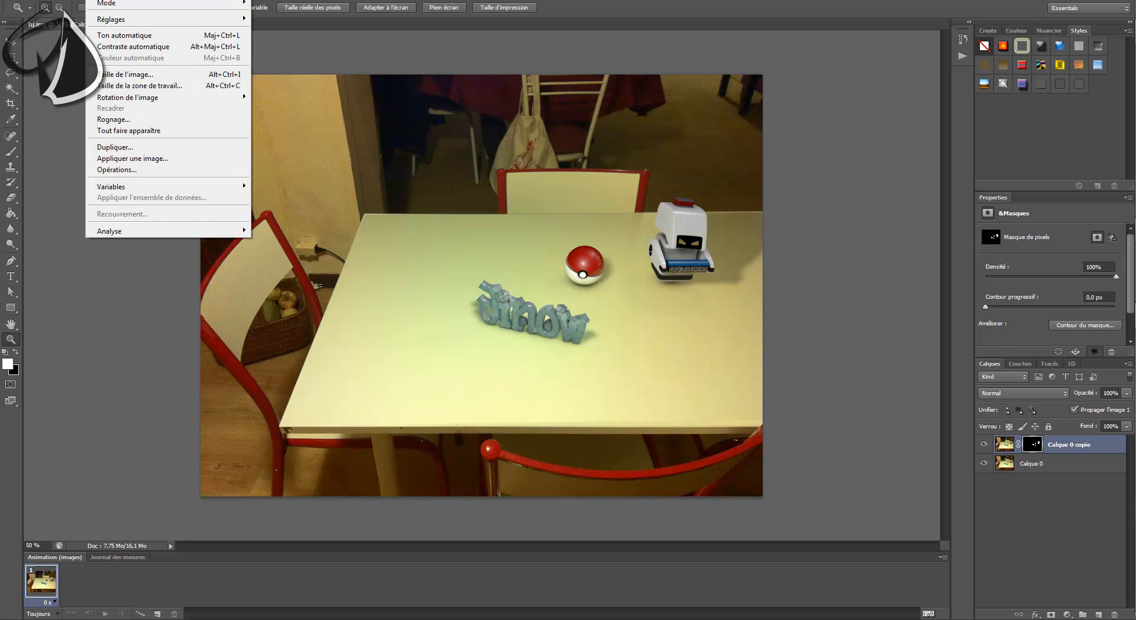
{"action": "mouse_move", "coordinate": [154, 22]}
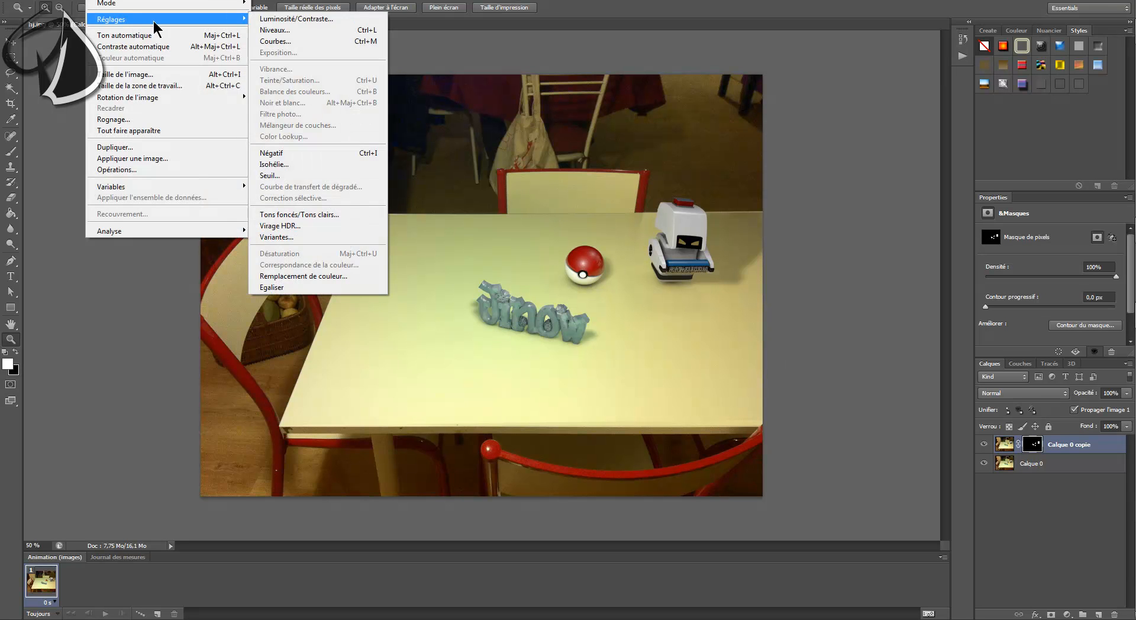
{"action": "left_click", "coordinate": [318, 20]}
{"action": "left_click_drag", "start_coordinate": [624, 156], "coordinate": [840, 168]}
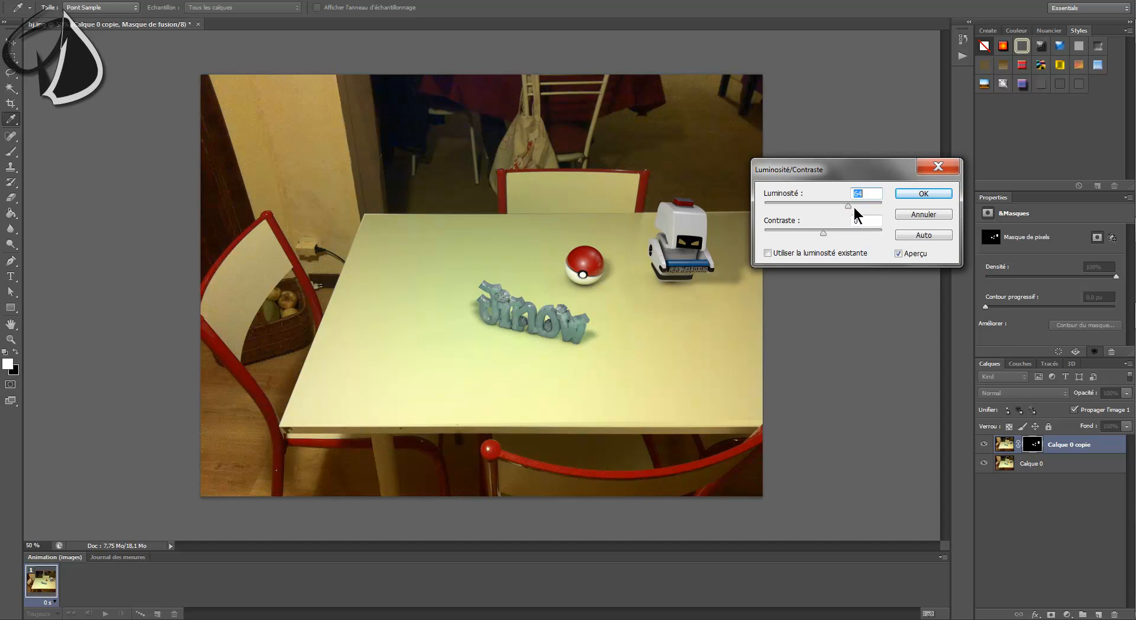
{"action": "left_click_drag", "start_coordinate": [849, 206], "coordinate": [826, 216]}
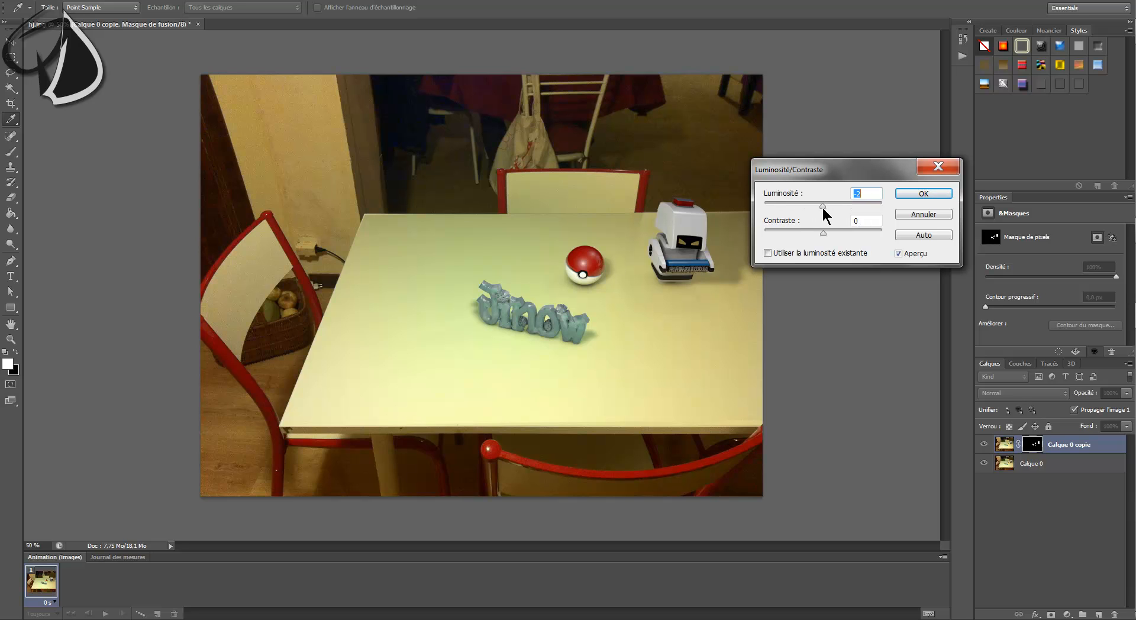
{"action": "left_click", "coordinate": [927, 214]}
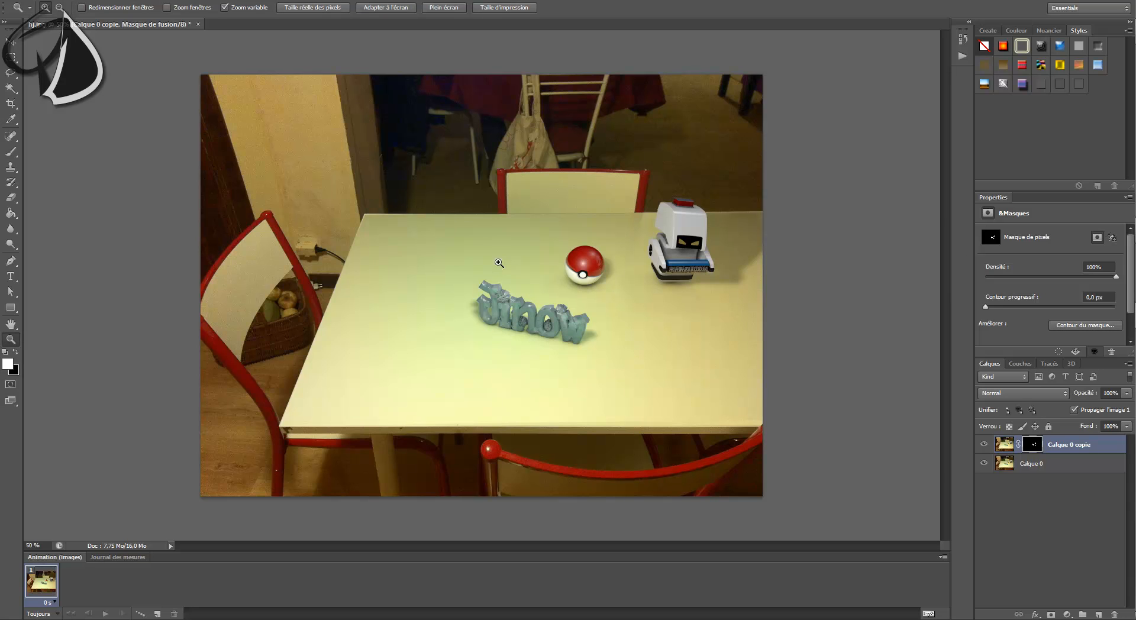
Select the Calque 0 layer, try its brightness down to -150, and apply Luminosité/Contraste with brightness at 0.
{"action": "left_click", "coordinate": [1041, 464]}
{"action": "left_click", "coordinate": [97, 0]}
{"action": "mouse_move", "coordinate": [110, 19]}
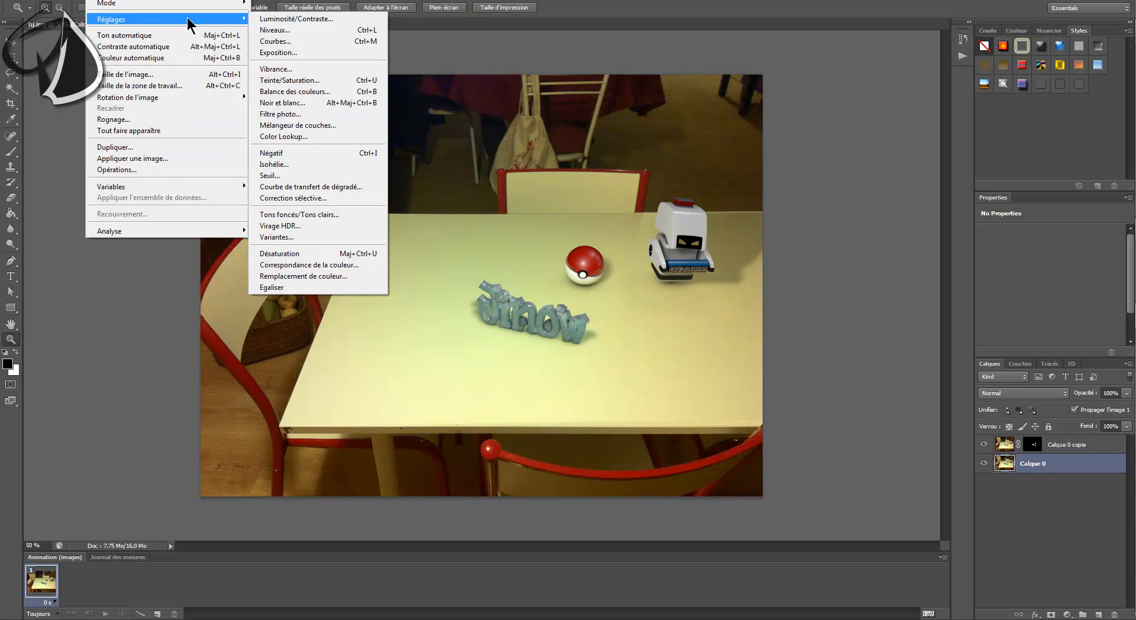
{"action": "left_click", "coordinate": [299, 18]}
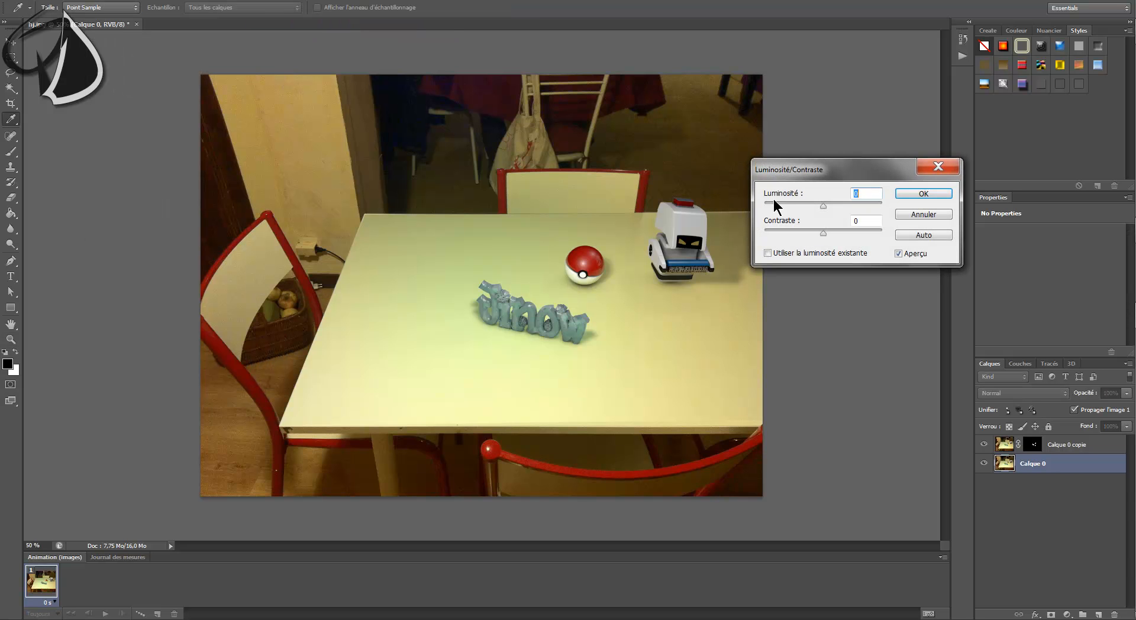
{"action": "left_click_drag", "start_coordinate": [823, 206], "coordinate": [822, 208]}
{"action": "left_click_drag", "start_coordinate": [829, 207], "coordinate": [751, 204]}
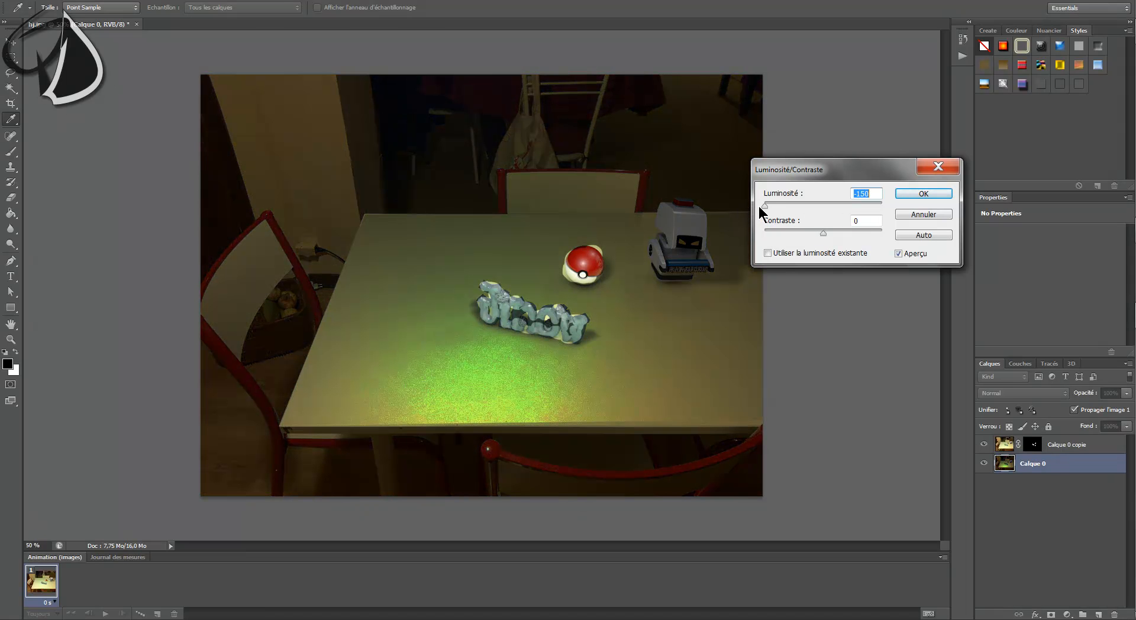
{"action": "left_click_drag", "start_coordinate": [762, 208], "coordinate": [826, 215]}
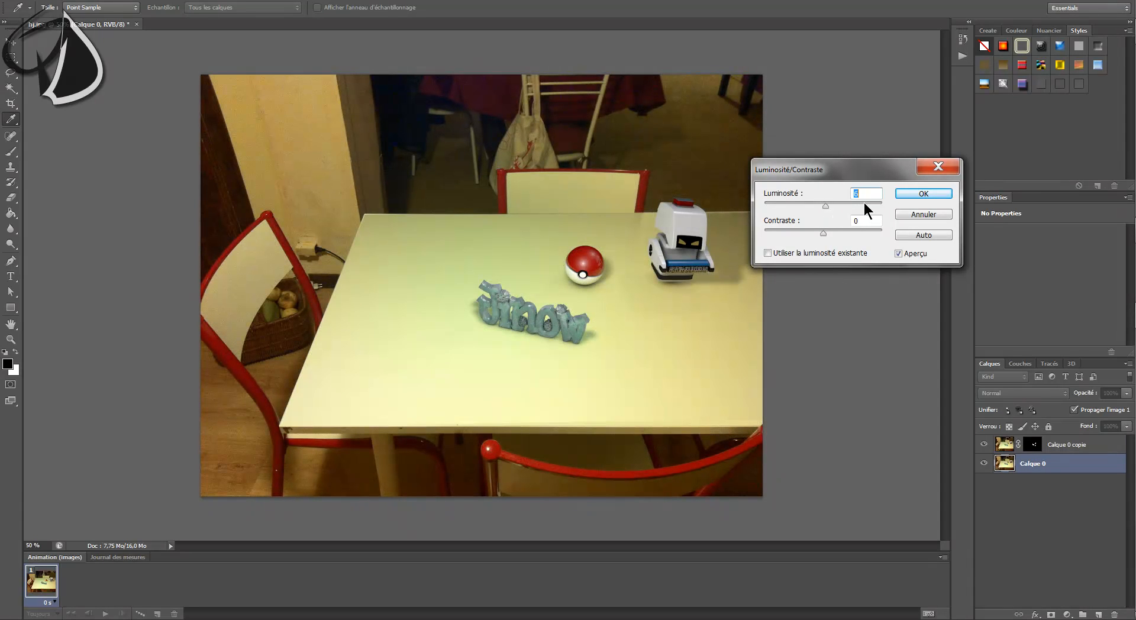
{"action": "type", "text": "0"}
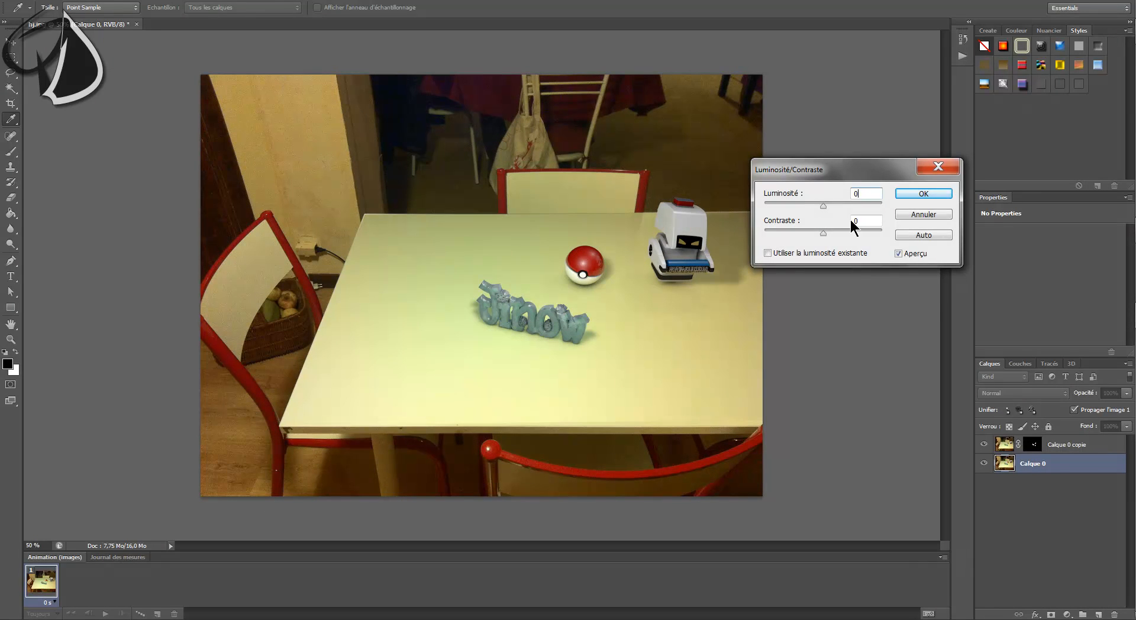
{"action": "left_click", "coordinate": [931, 194]}
{"action": "key", "text": "z"}
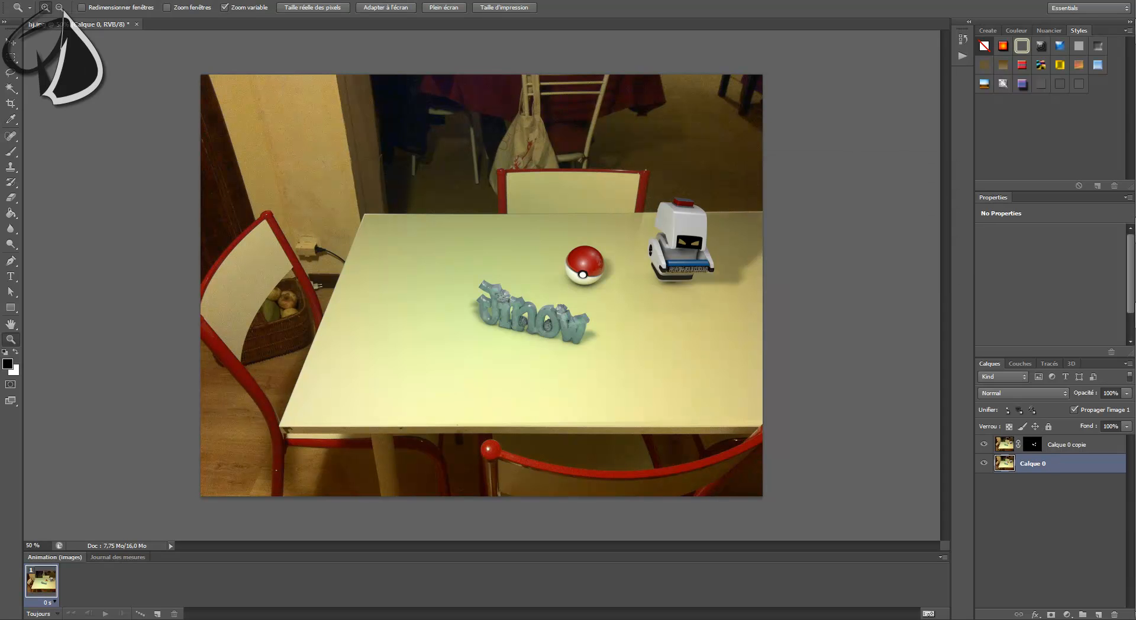
Apply a Courbes adjustment to Calque 0, slightly lowering the RVB midtones and adding a highlight point at input 219, output 212.
{"action": "left_click", "coordinate": [98, 0]}
{"action": "mouse_move", "coordinate": [200, 19]}
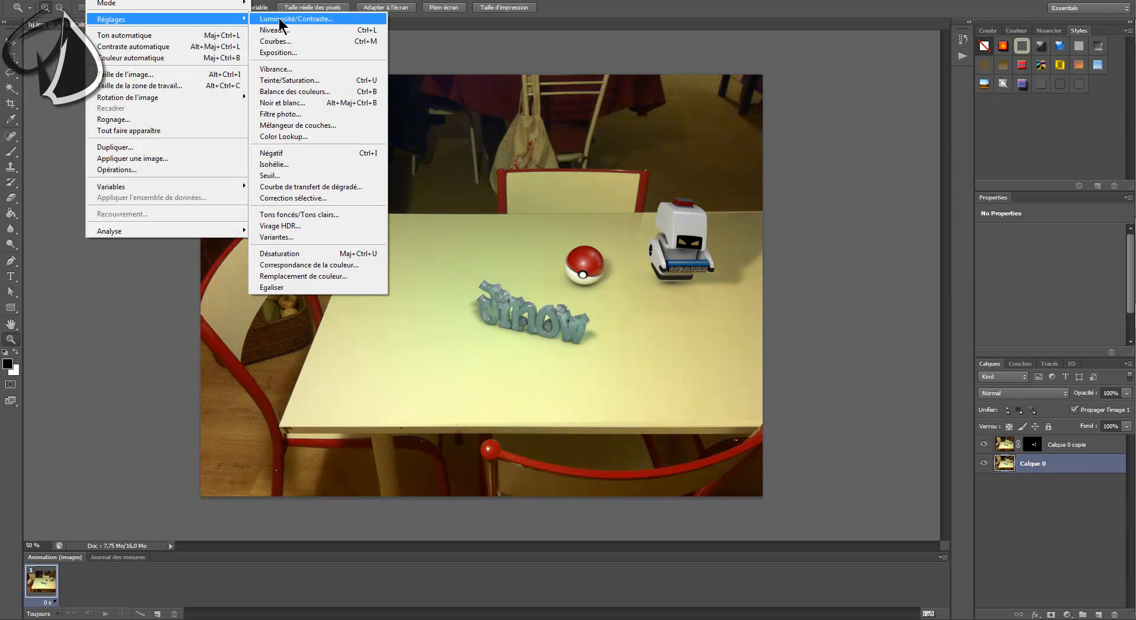
{"action": "left_click", "coordinate": [294, 41]}
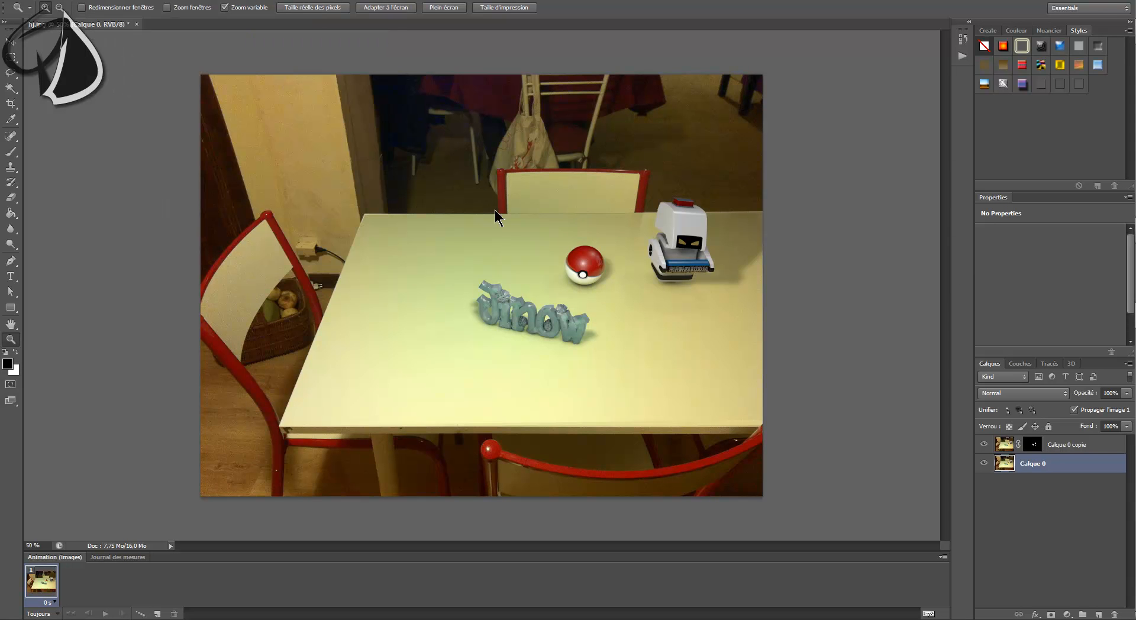
{"action": "left_click_drag", "start_coordinate": [611, 100], "coordinate": [858, 155]}
{"action": "left_click", "coordinate": [767, 288]}
{"action": "left_click_drag", "start_coordinate": [767, 288], "coordinate": [774, 288]}
{"action": "left_click", "coordinate": [830, 230]}
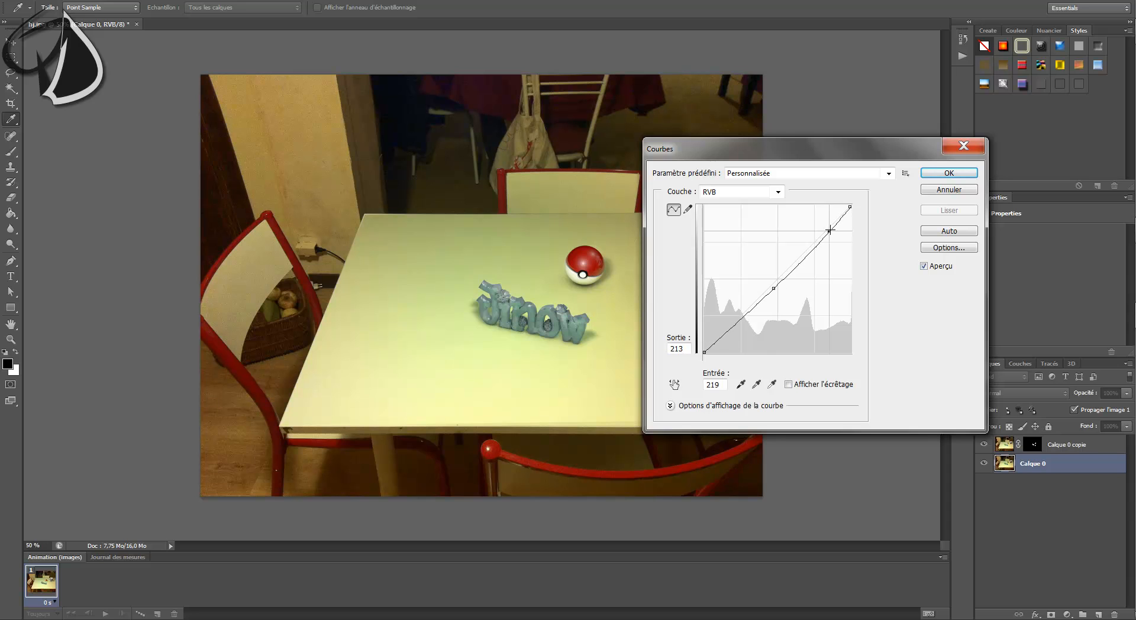
{"action": "left_click_drag", "start_coordinate": [830, 230], "coordinate": [830, 230]}
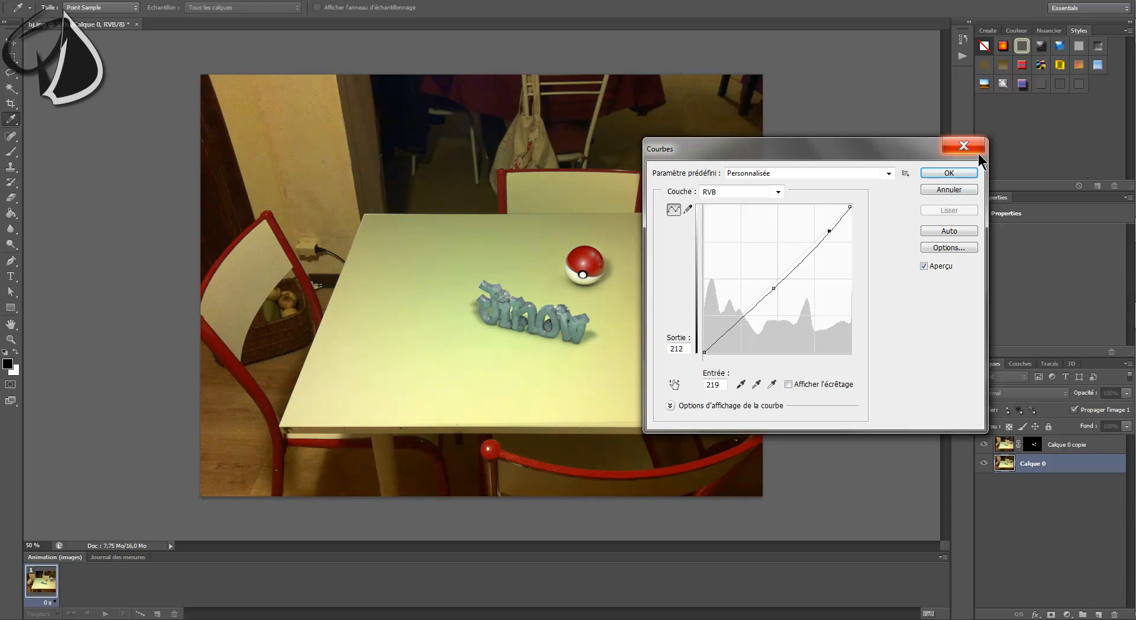
{"action": "left_click", "coordinate": [949, 172]}
{"action": "key", "text": "z"}
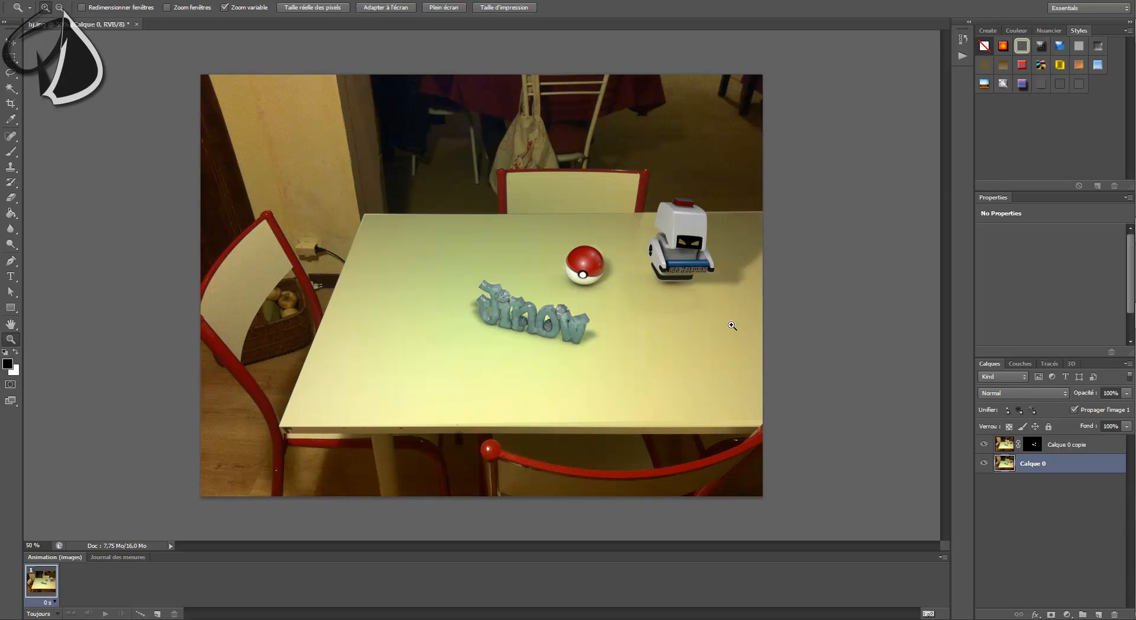